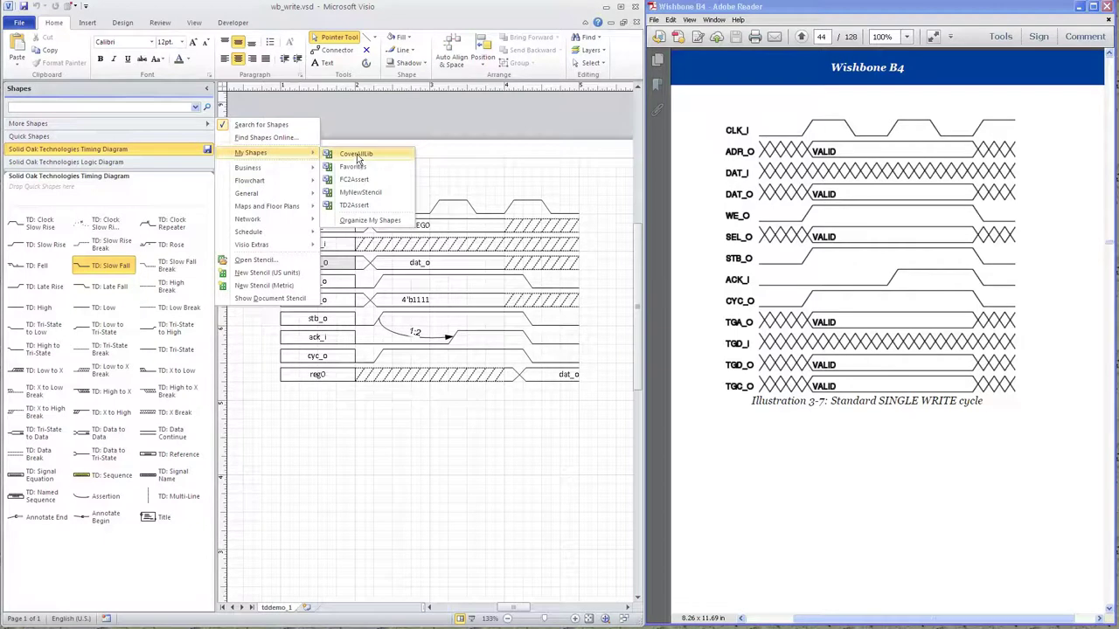
Examine the wb_write sequence label in the timing diagram and its TD: Sequence master in the stencil.
click(160, 194)
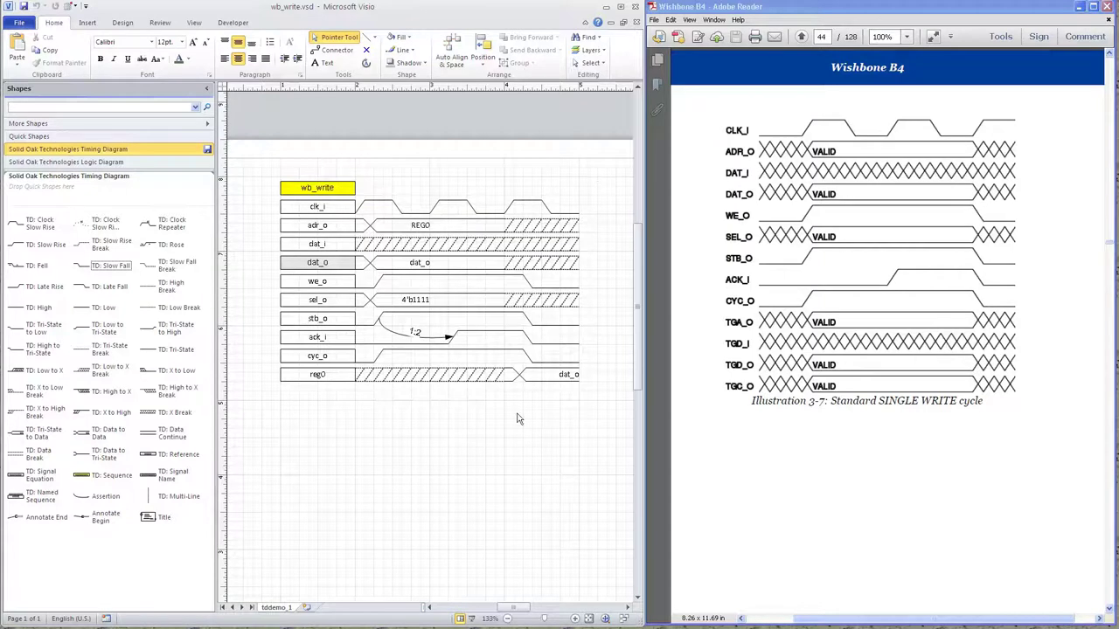
click(315, 188)
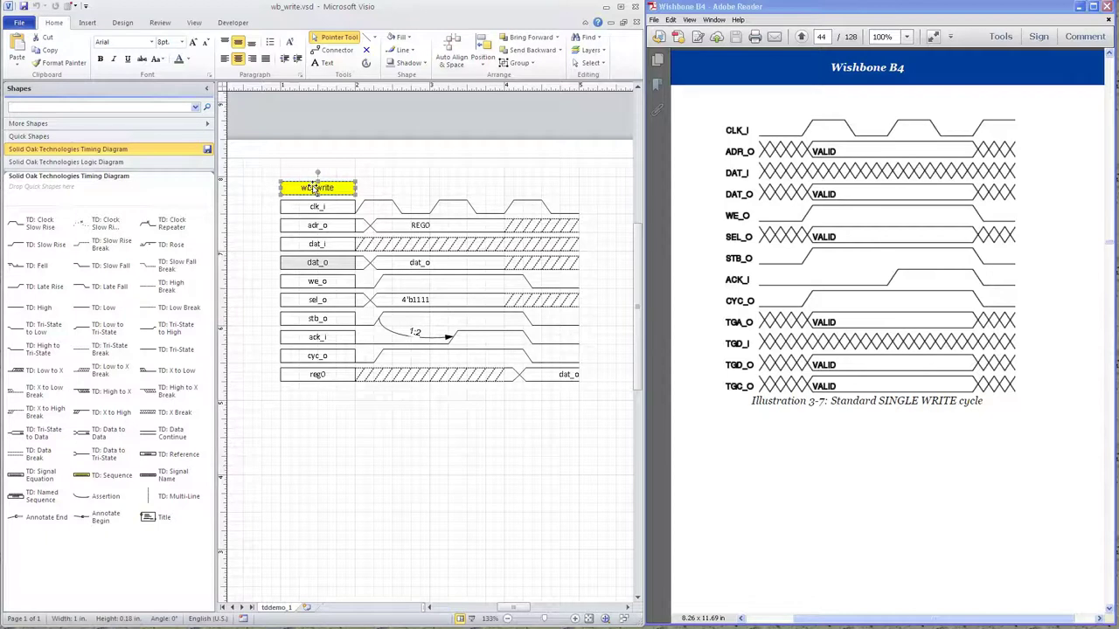
mouse_move(316, 189)
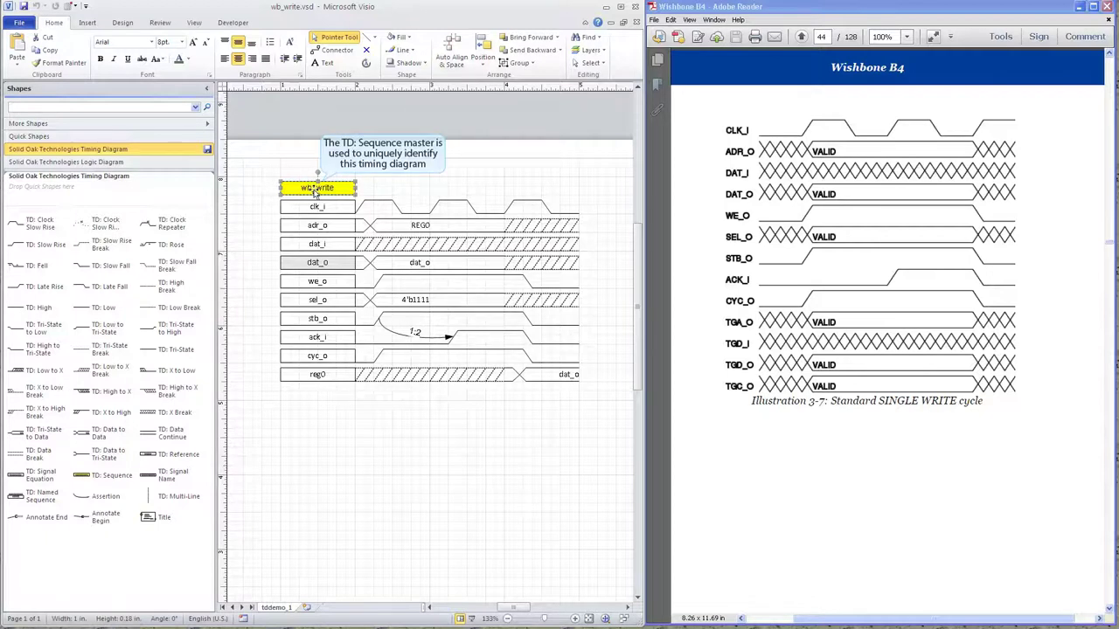
click(87, 477)
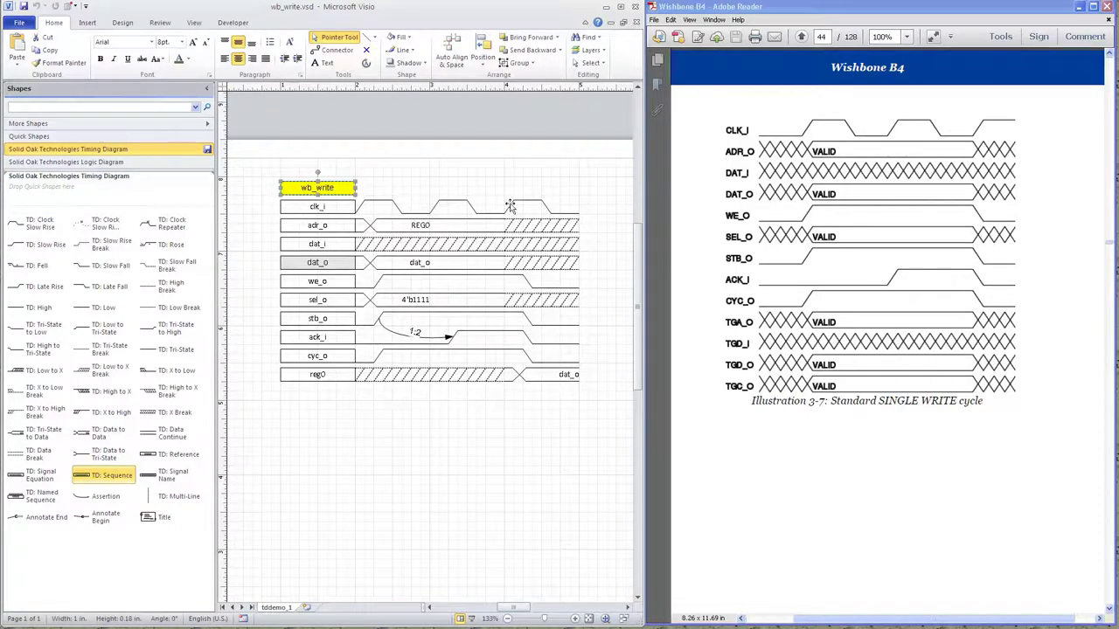
Examine the clk_i and reg0 signal rows and the first and last clock columns by selecting their shapes.
click(252, 200)
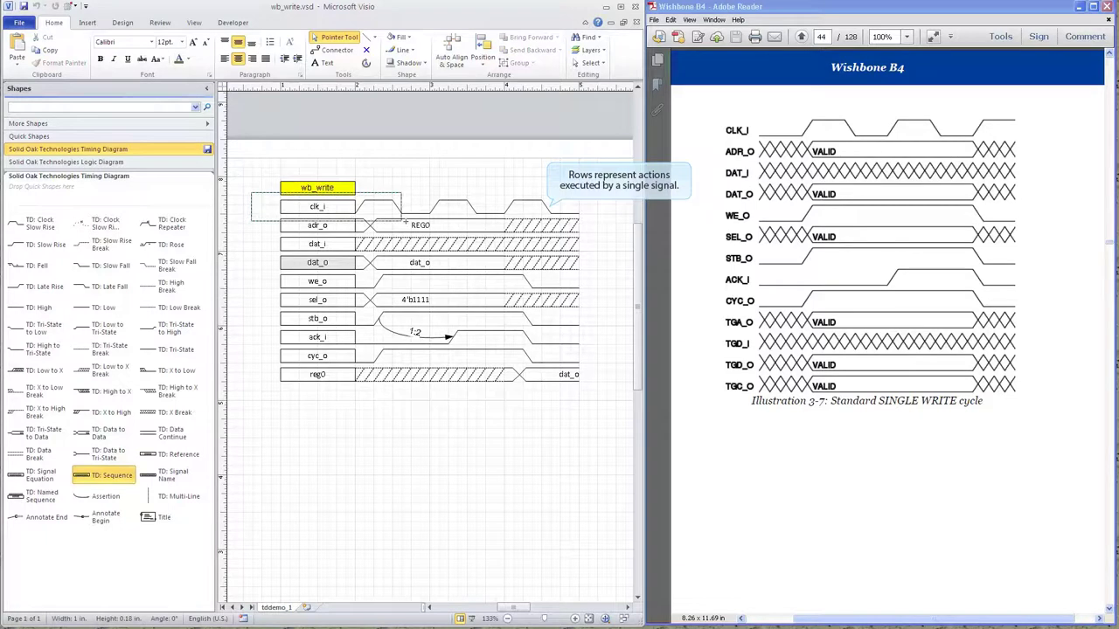
drag(566, 216, 599, 234)
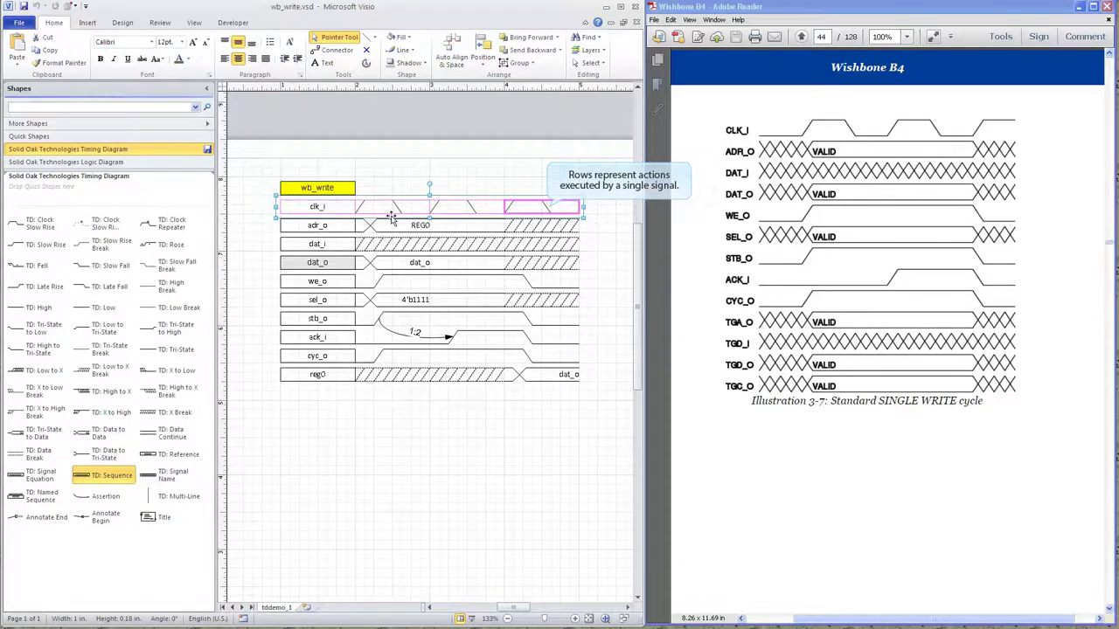
click(253, 207)
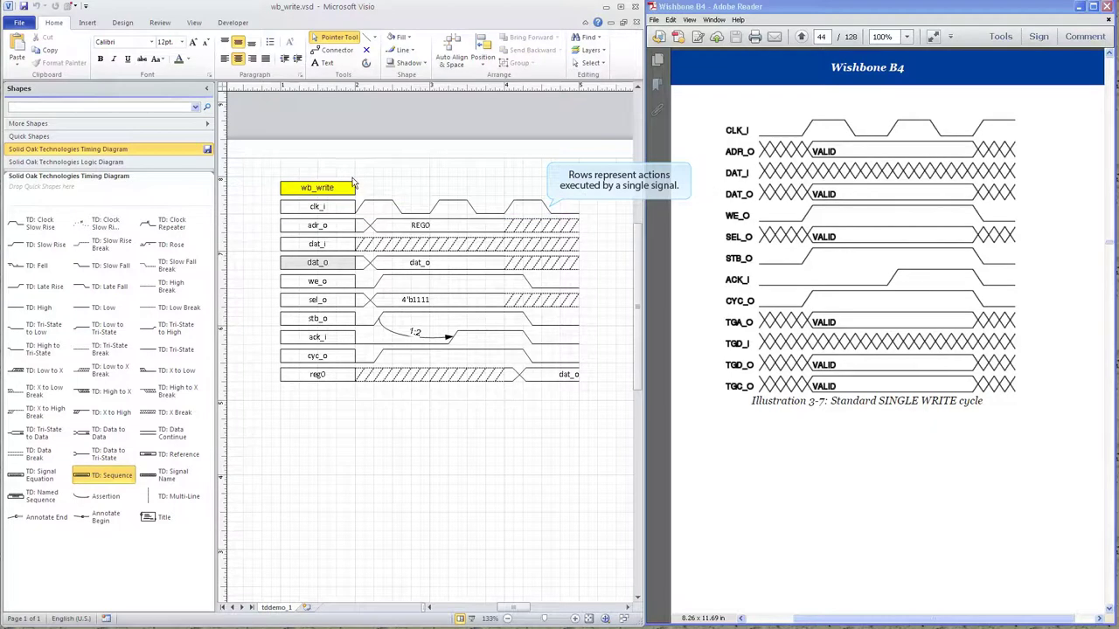
drag(329, 149, 452, 401)
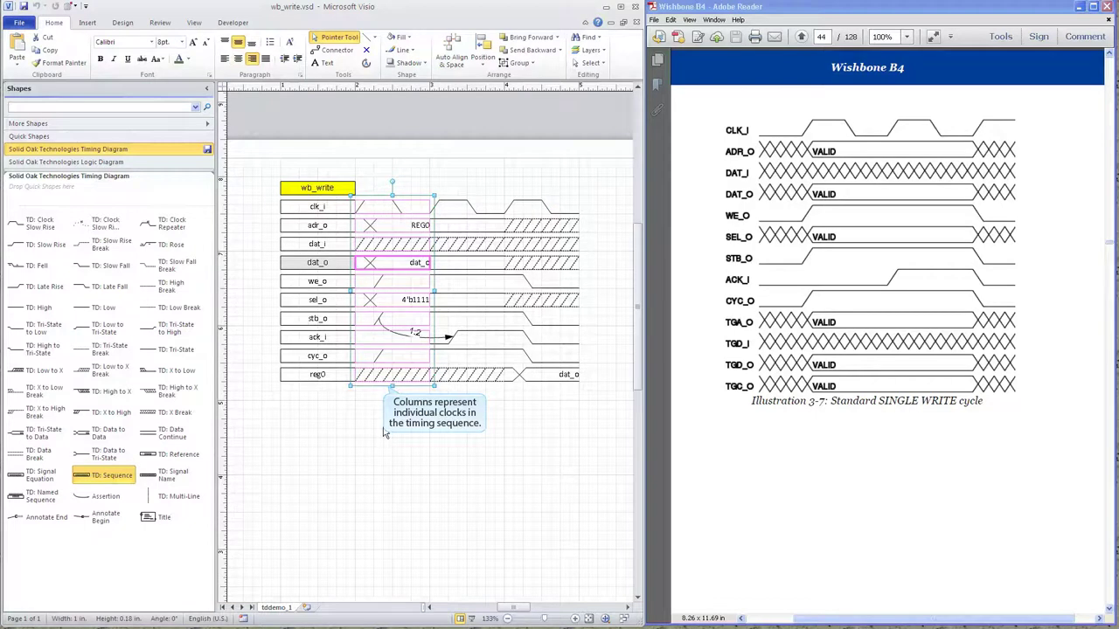
click(316, 418)
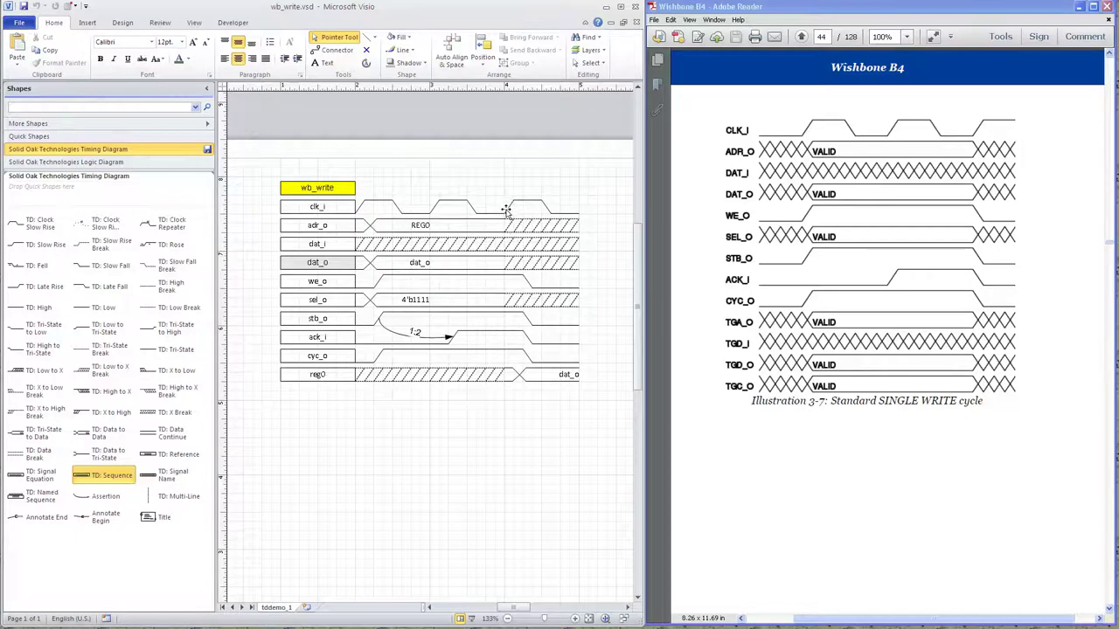
drag(488, 179, 612, 410)
click(423, 414)
drag(256, 360, 600, 405)
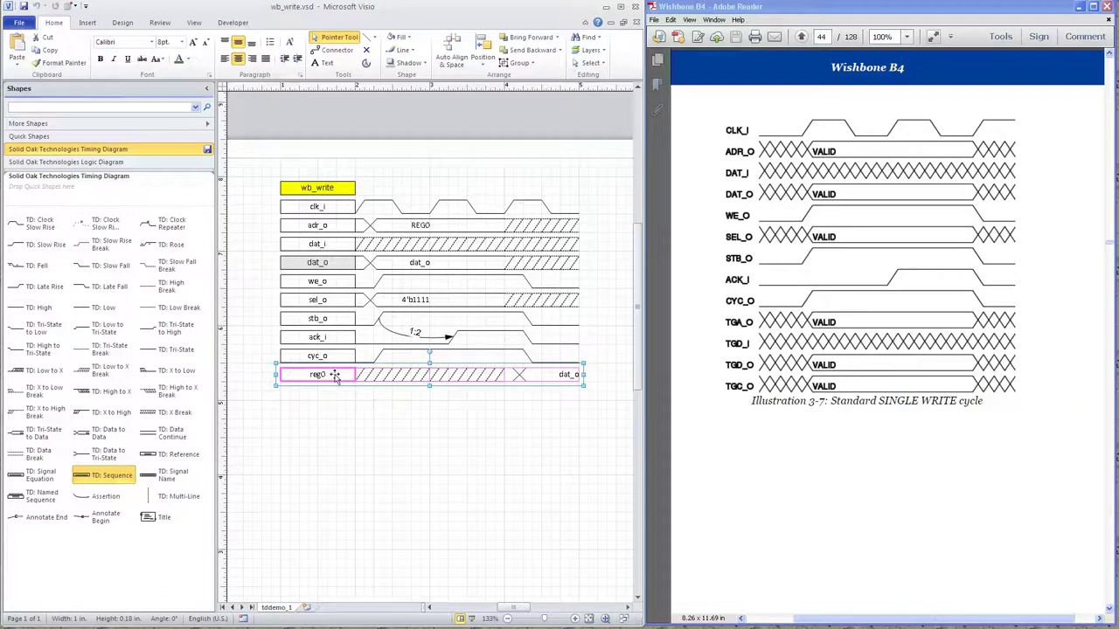
mouse_move(335, 376)
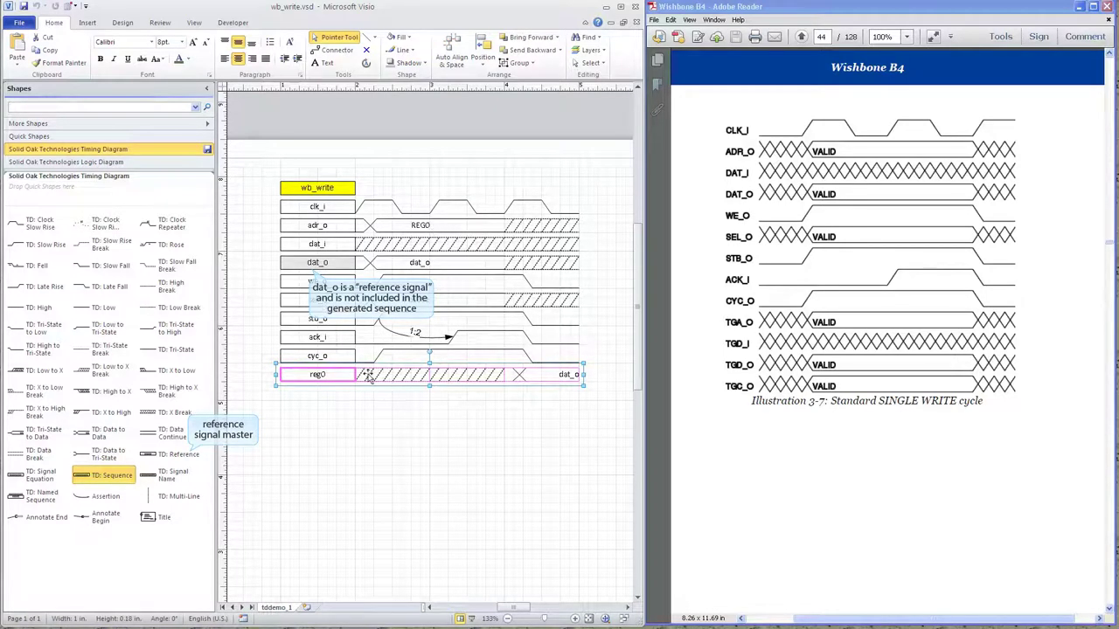
Inspect the stb_o to ack_i assertion arrow, its Assertion master and its 1:2 delay label.
click(386, 327)
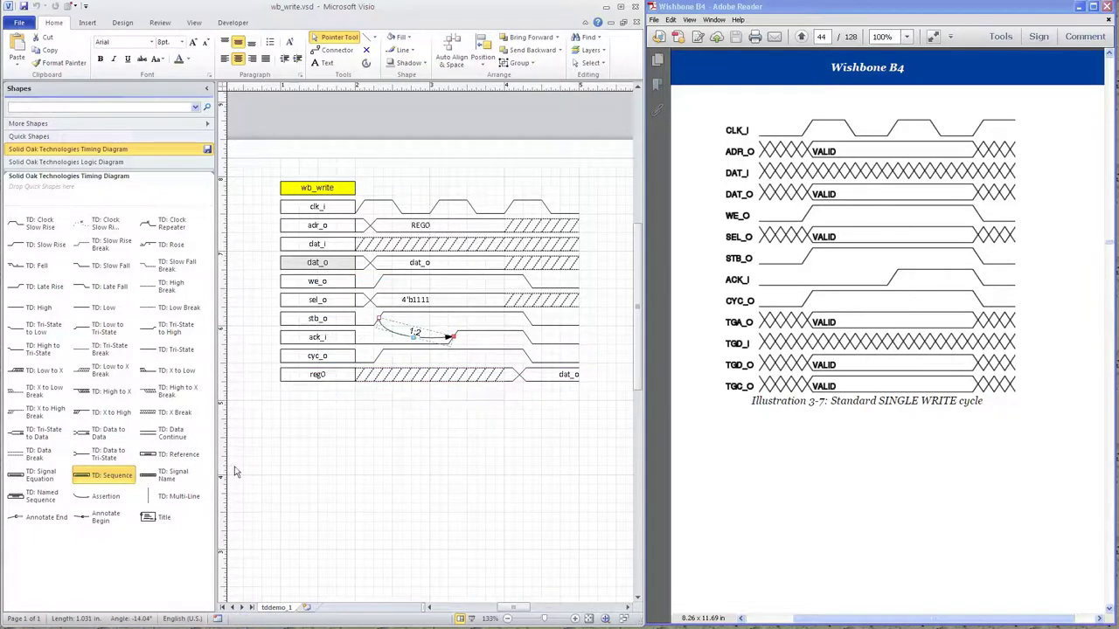
click(85, 499)
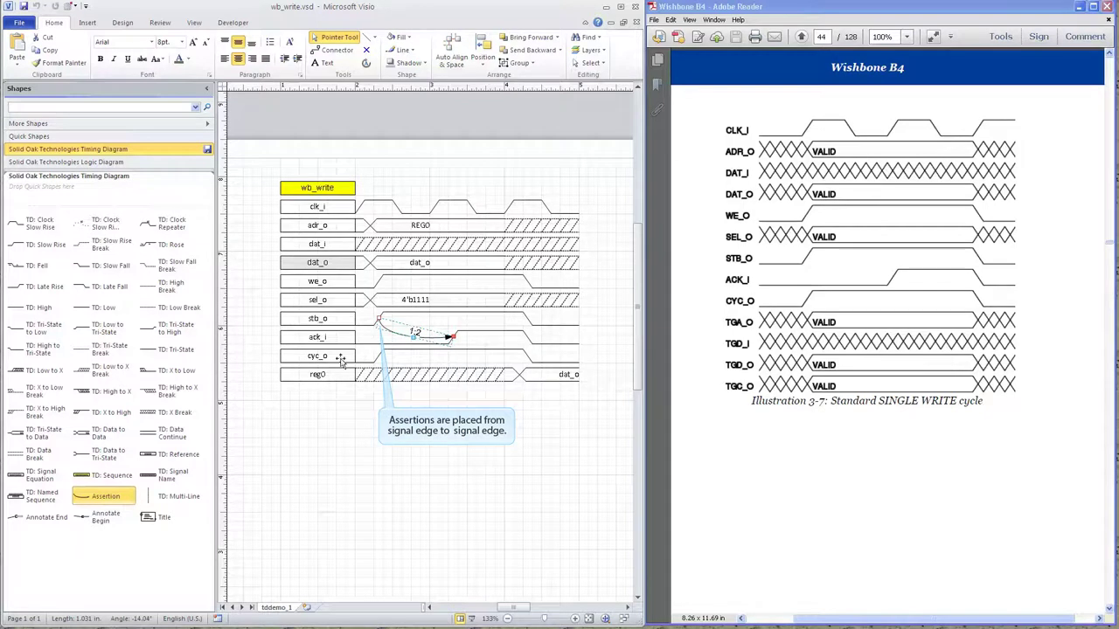
click(416, 333)
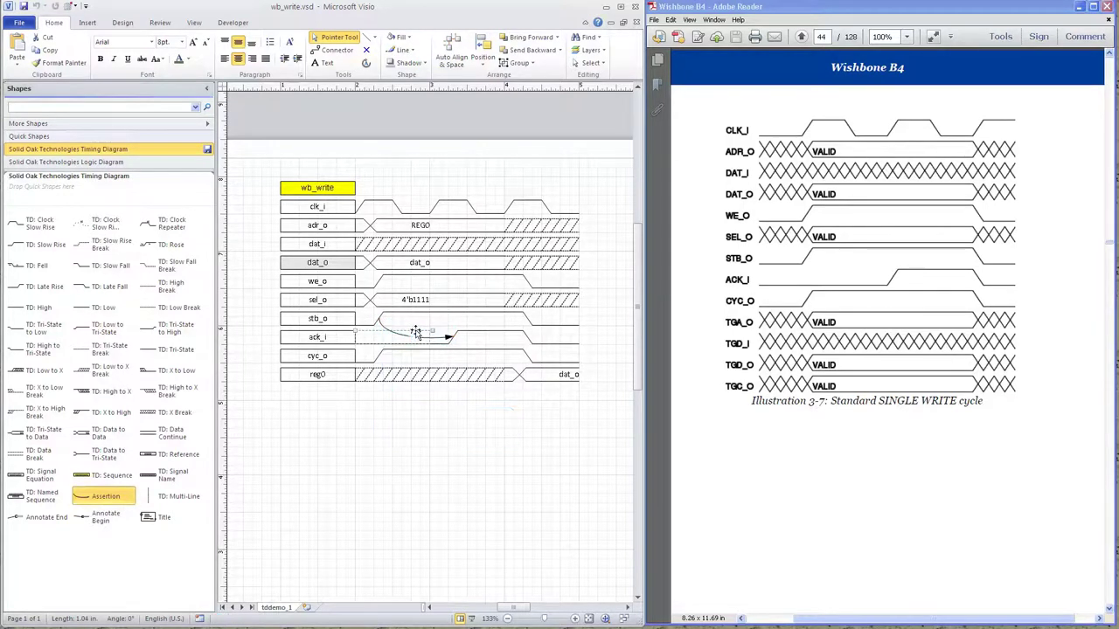
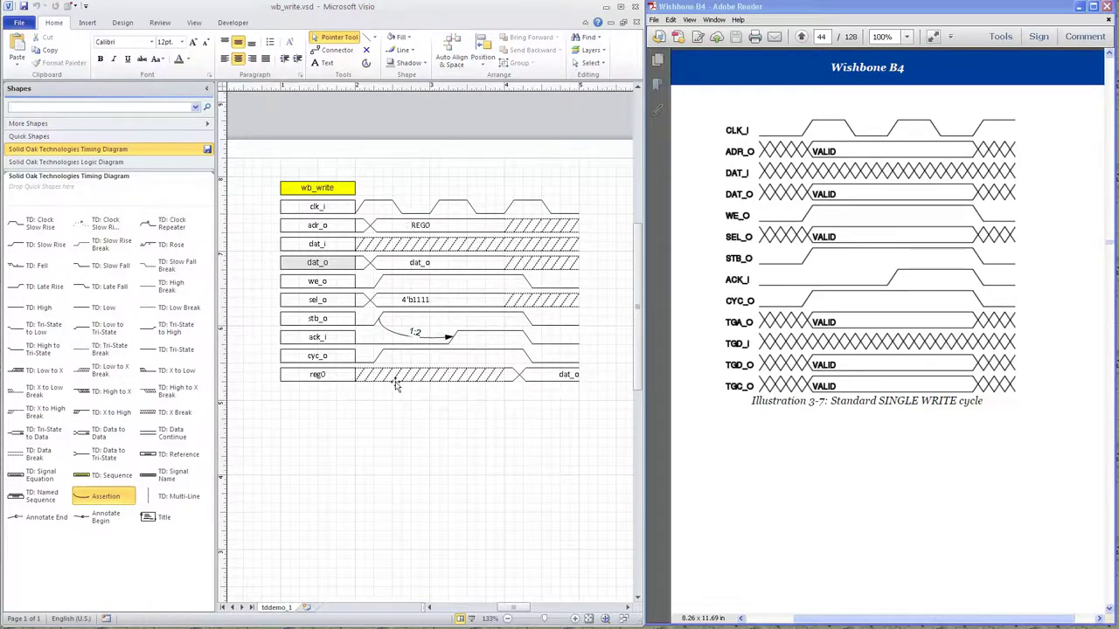
Launch the CoverAll add-on, open its main window from the add-on shell, and reposition both windows.
click(69, 7)
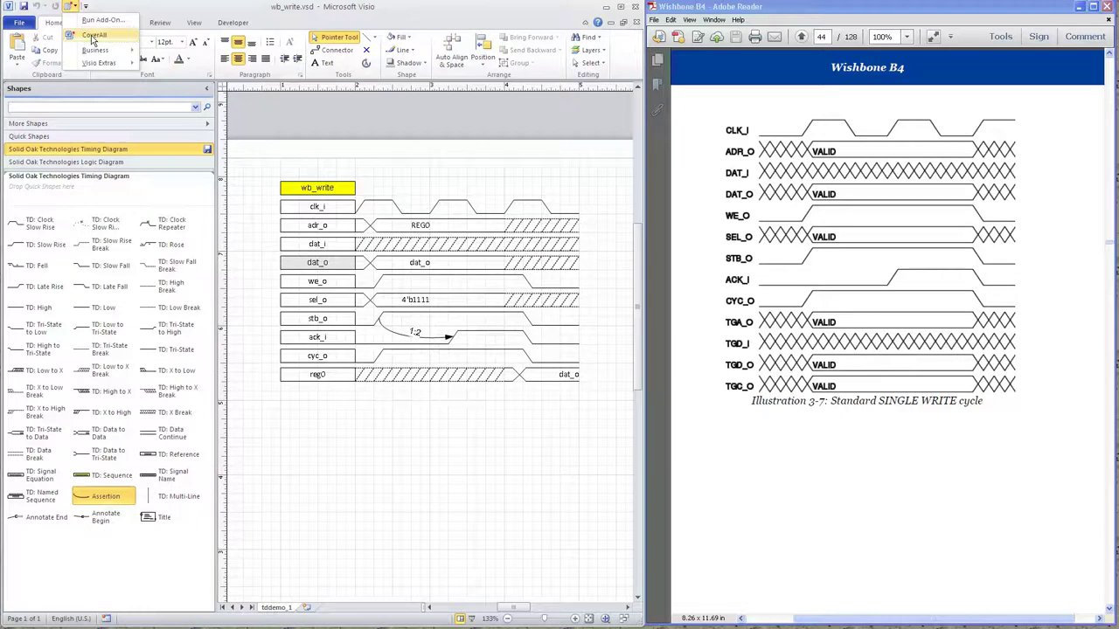
click(96, 35)
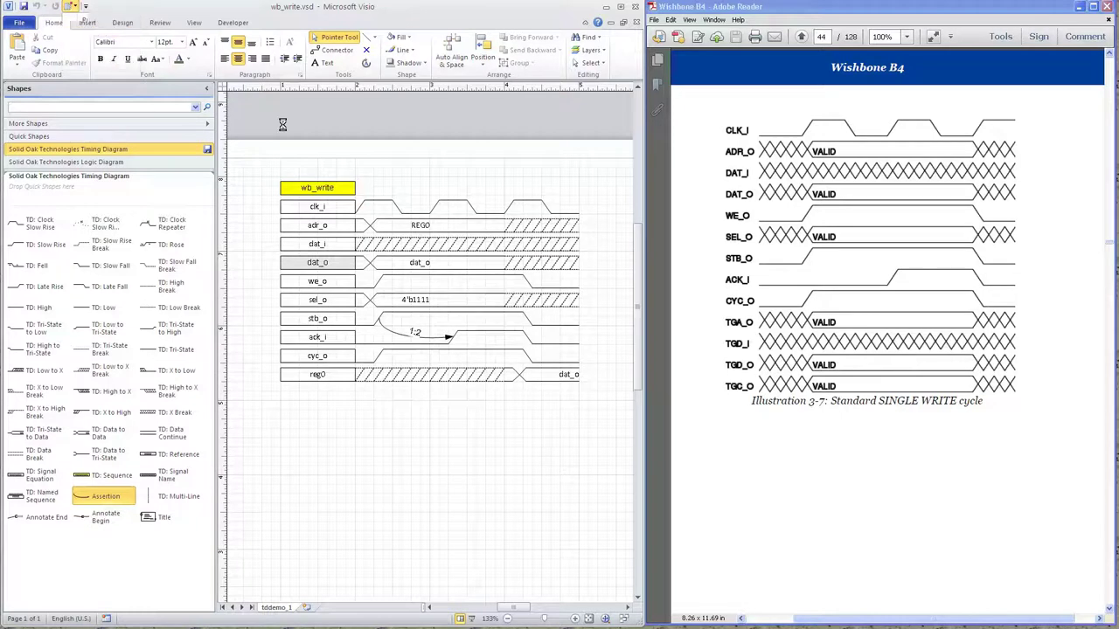
drag(530, 298, 106, 43)
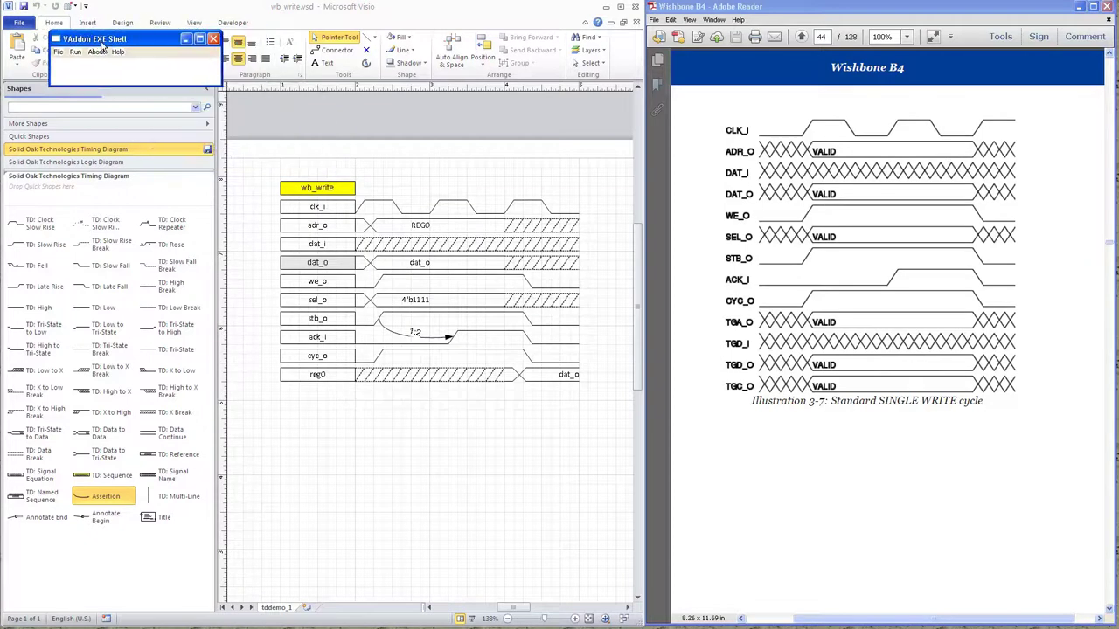
click(57, 51)
click(93, 64)
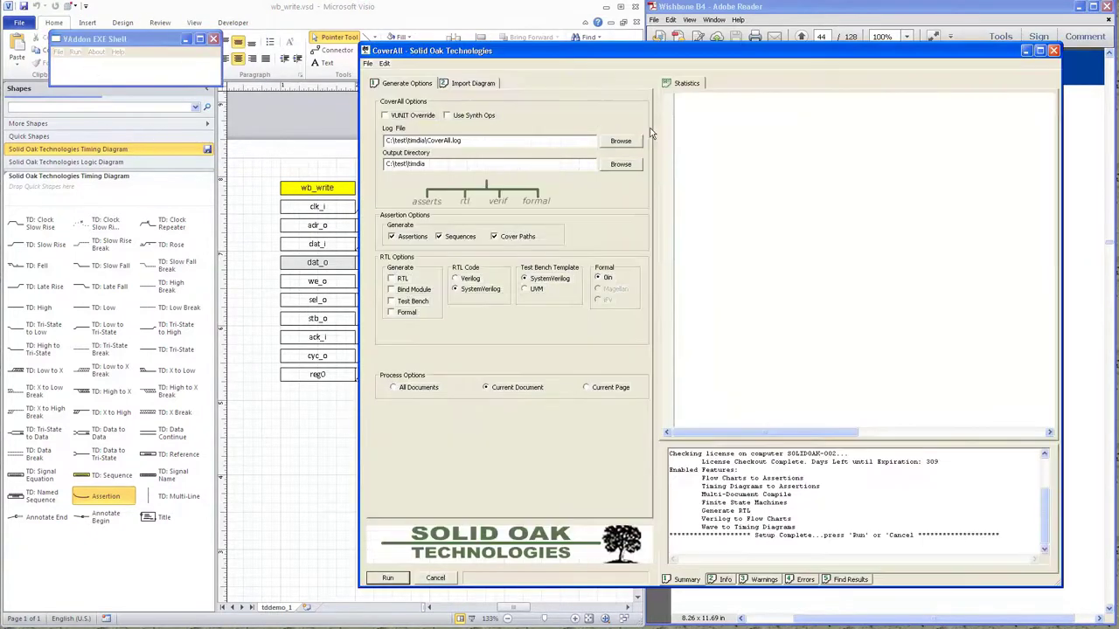
drag(690, 51, 563, 42)
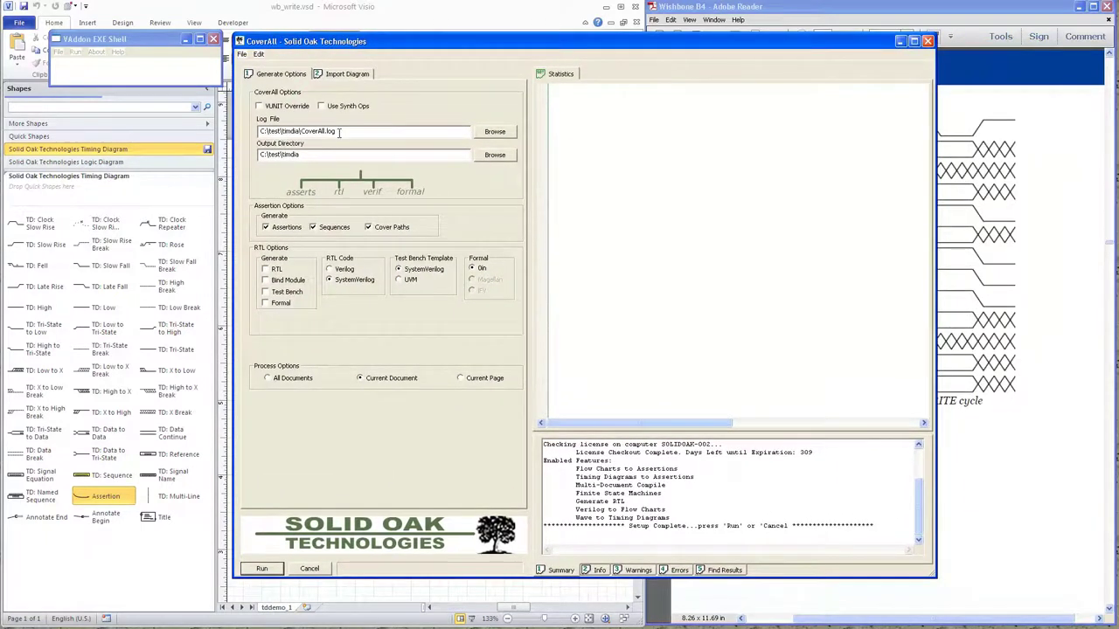
Review CoverAll's log file path, output directory and message area.
drag(351, 132, 250, 132)
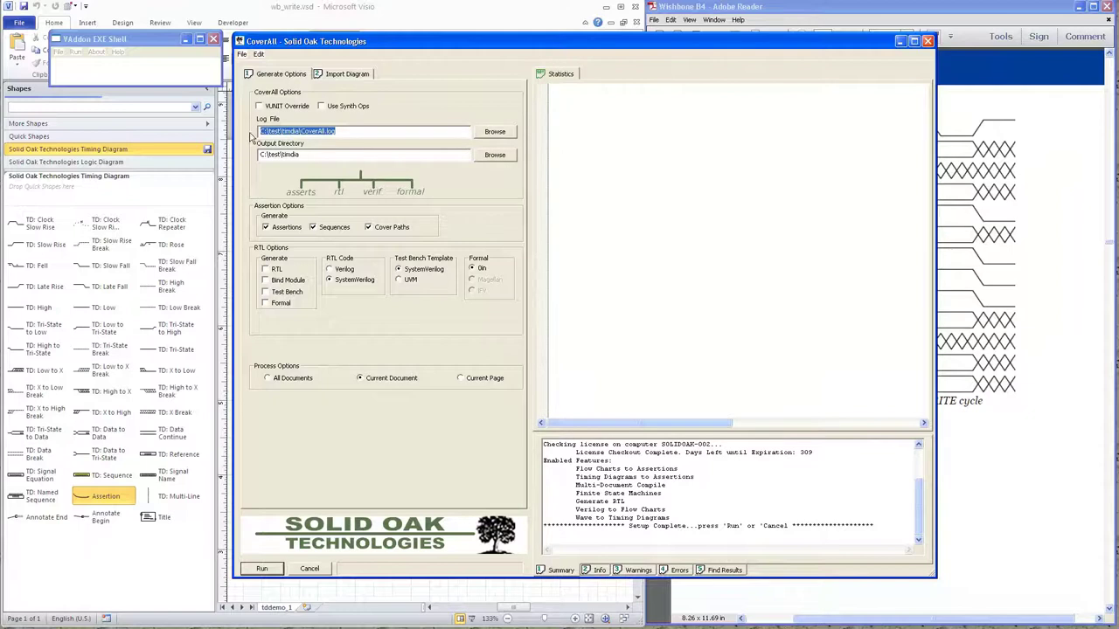
drag(313, 155, 258, 156)
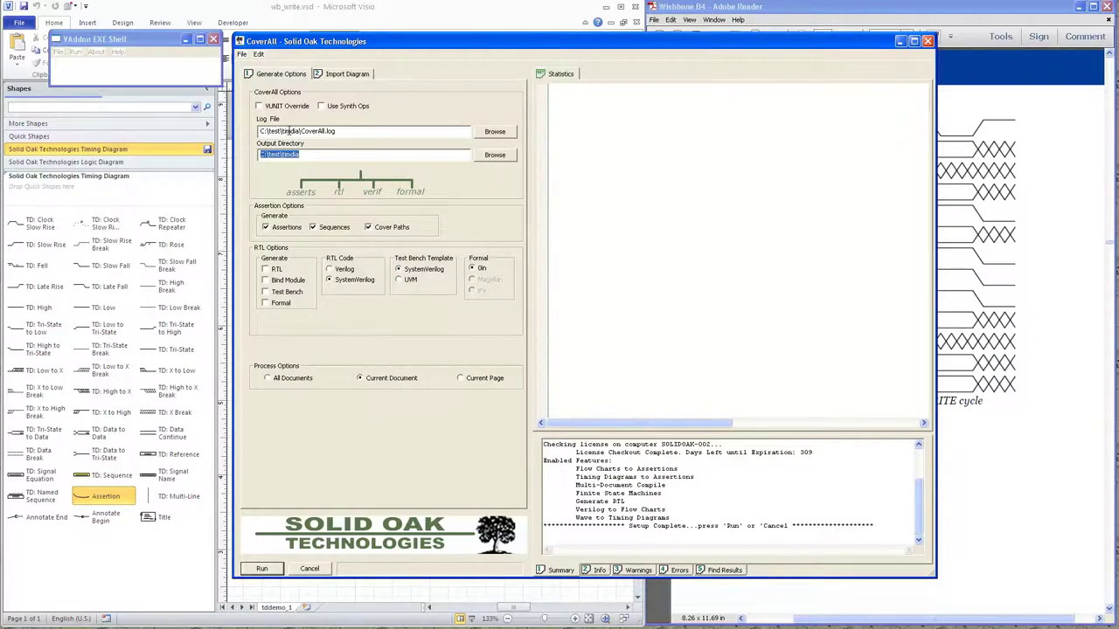
drag(338, 131, 258, 154)
click(749, 487)
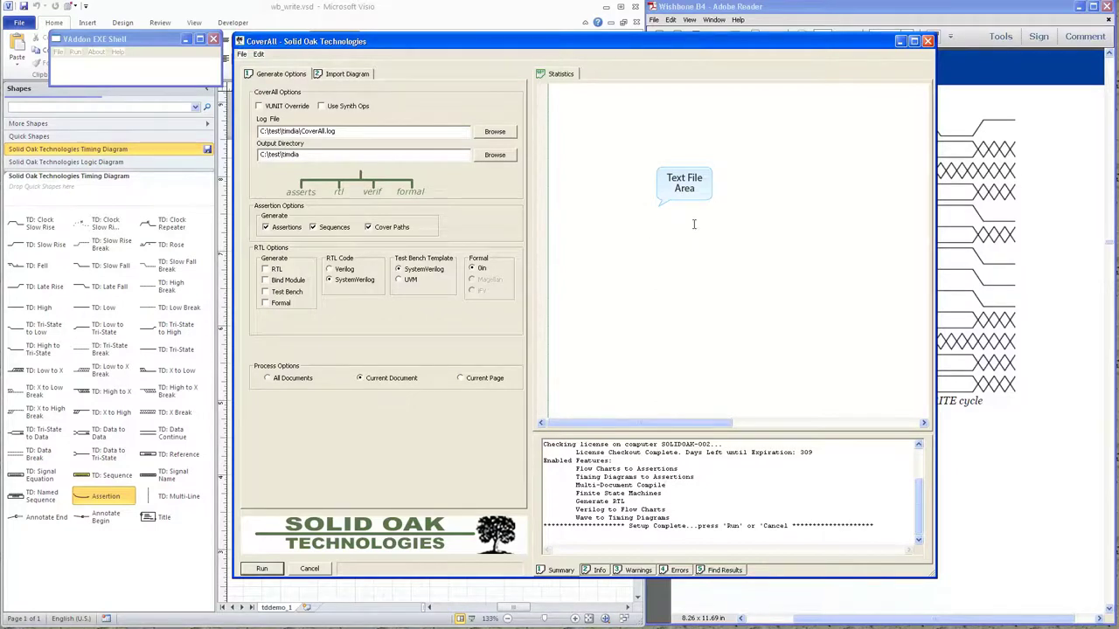
Run CoverAll on the current document and overwrite all existing assertion files.
click(259, 569)
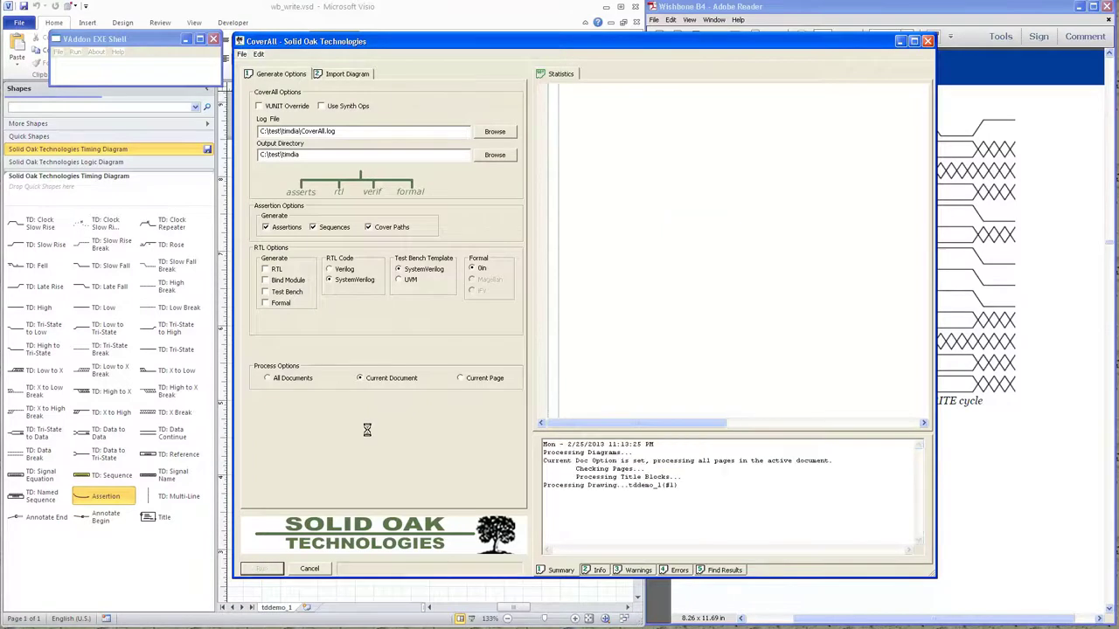
drag(615, 270, 699, 236)
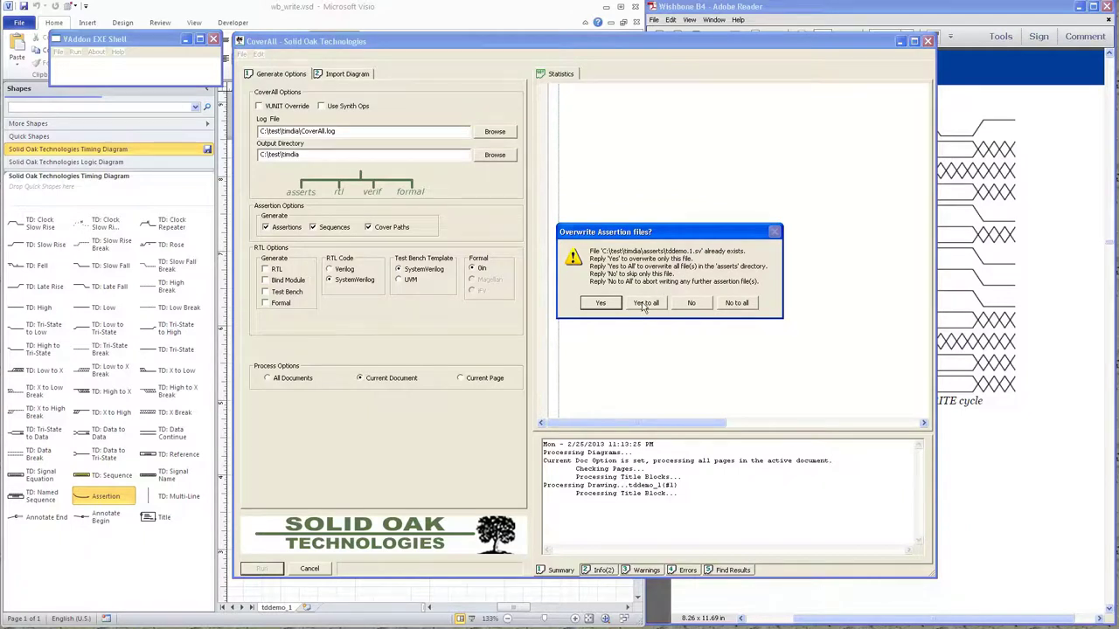
click(645, 305)
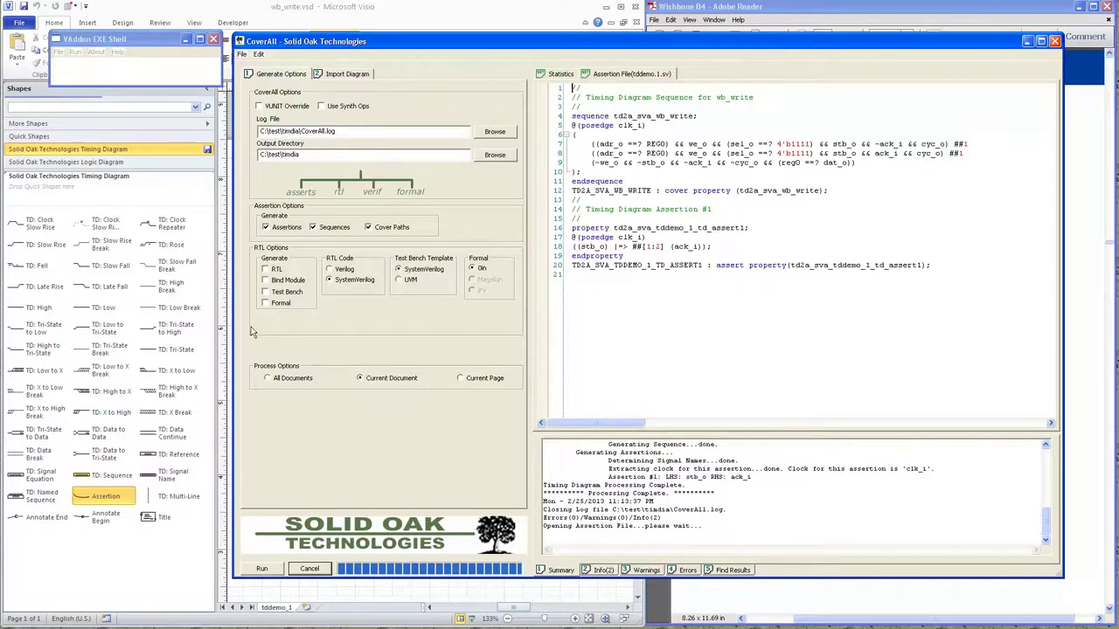
Narrow the CoverAll window and compare the generated sequence and assertion code with the wb_write label and the assertion arrow.
drag(233, 312, 369, 313)
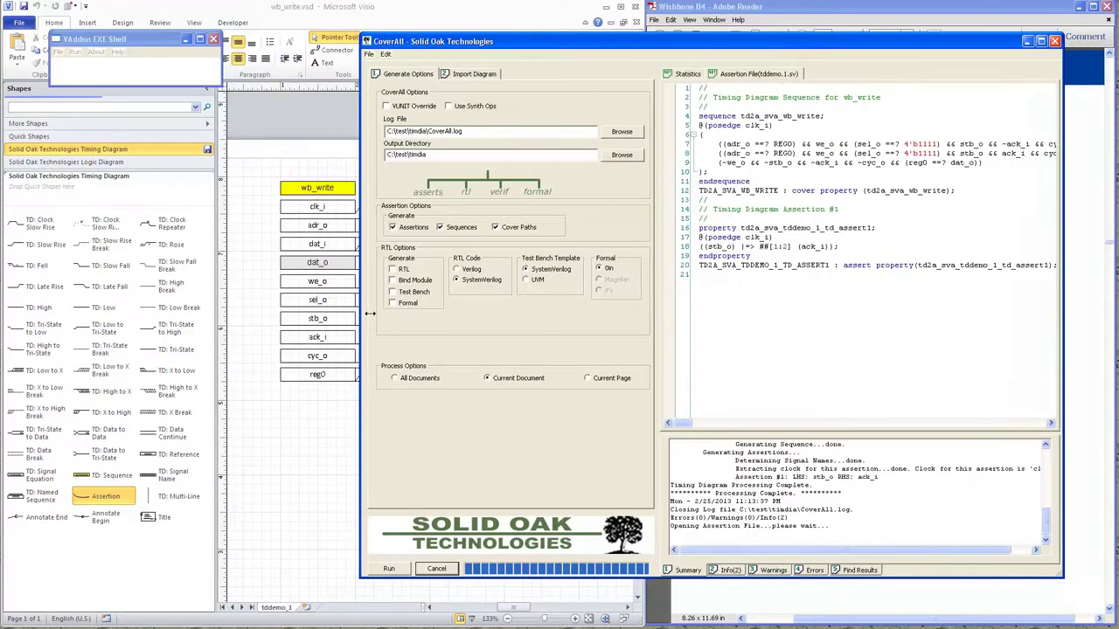
click(321, 191)
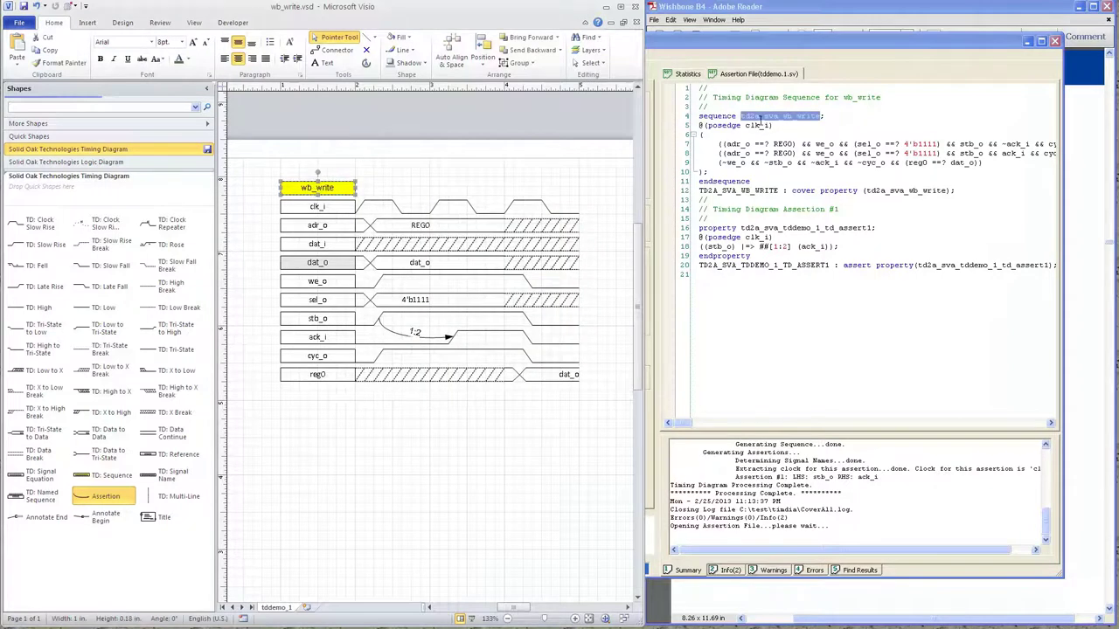
click(392, 335)
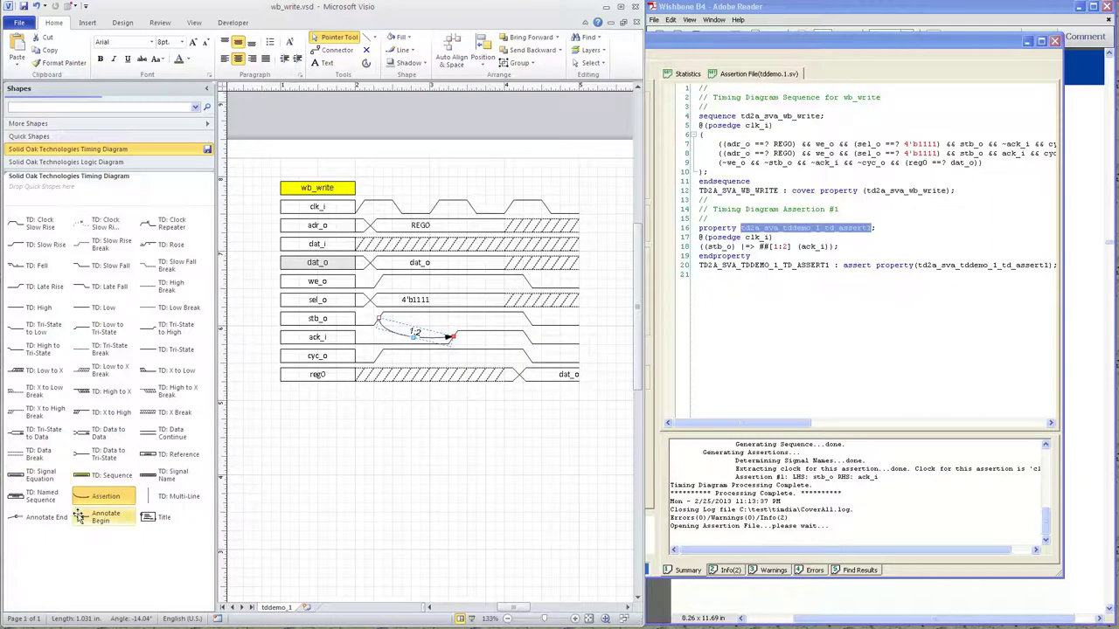
Add a second Assertion arrow from the rising edge of stb_o to the rising edge of cyc_o in the first clock cycle.
drag(80, 495, 377, 320)
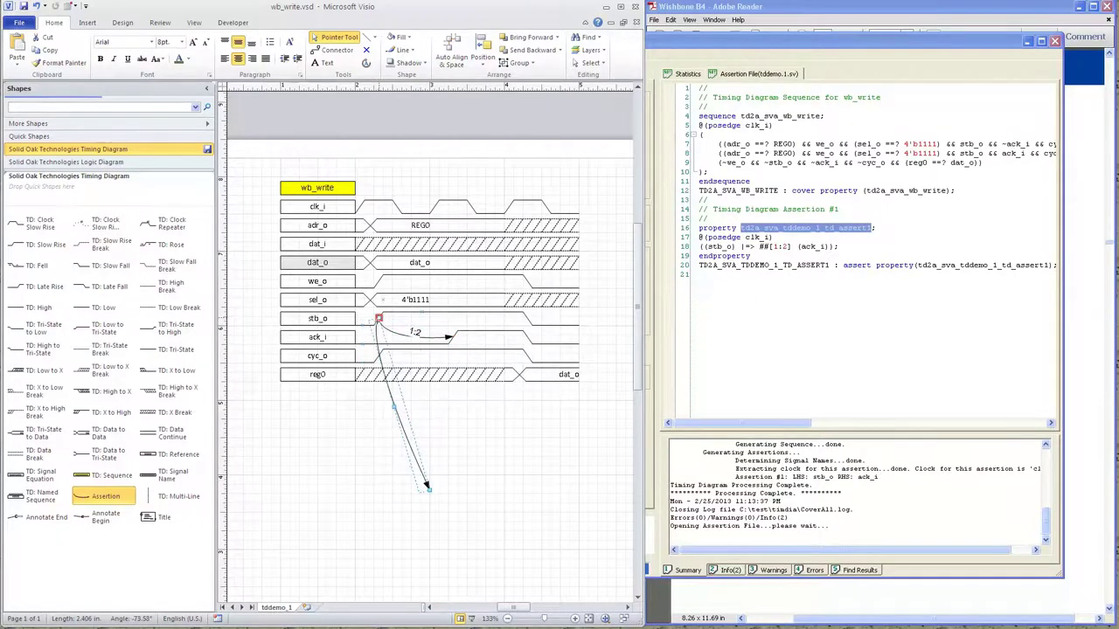
drag(422, 487, 378, 351)
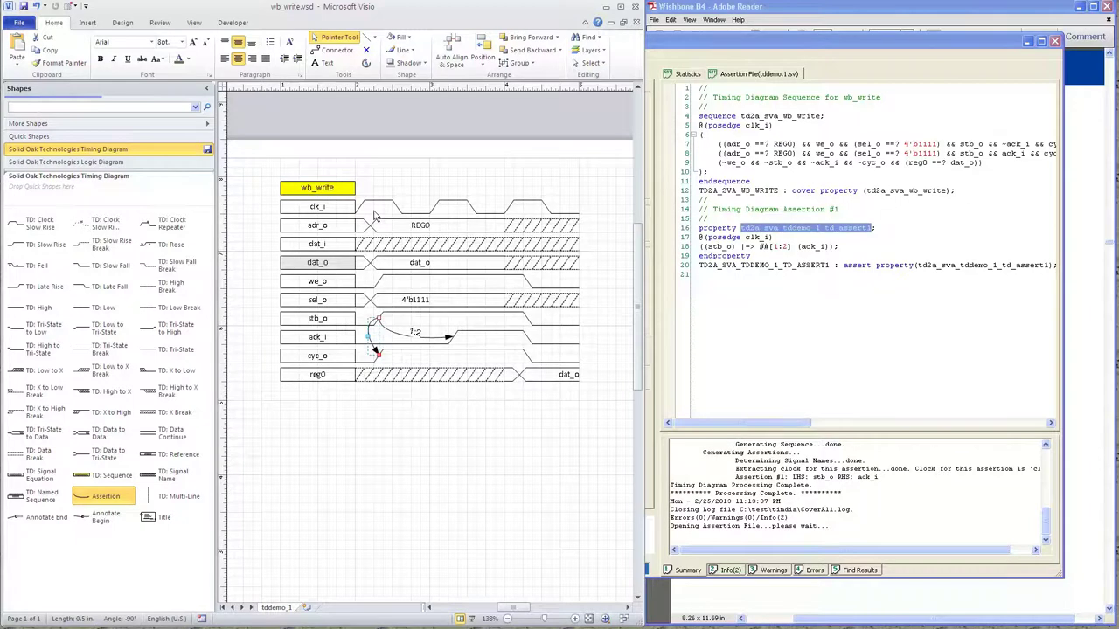
drag(372, 318, 378, 318)
drag(378, 320, 379, 358)
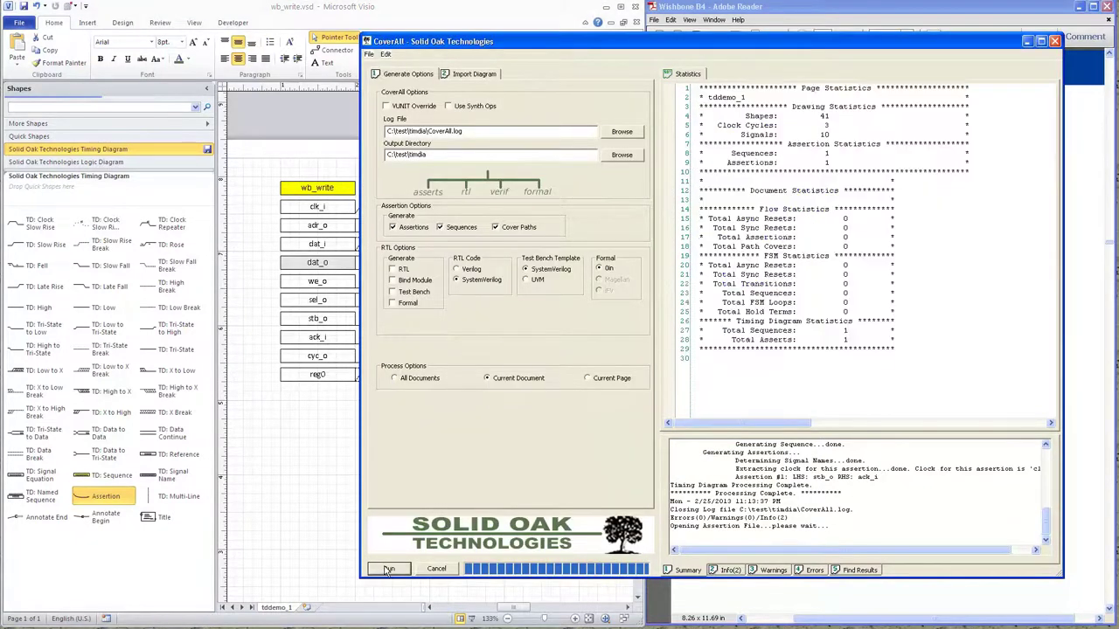
Regenerate the assertions from the updated diagram, overwrite all existing assertion files, and return to the timing diagram.
click(389, 569)
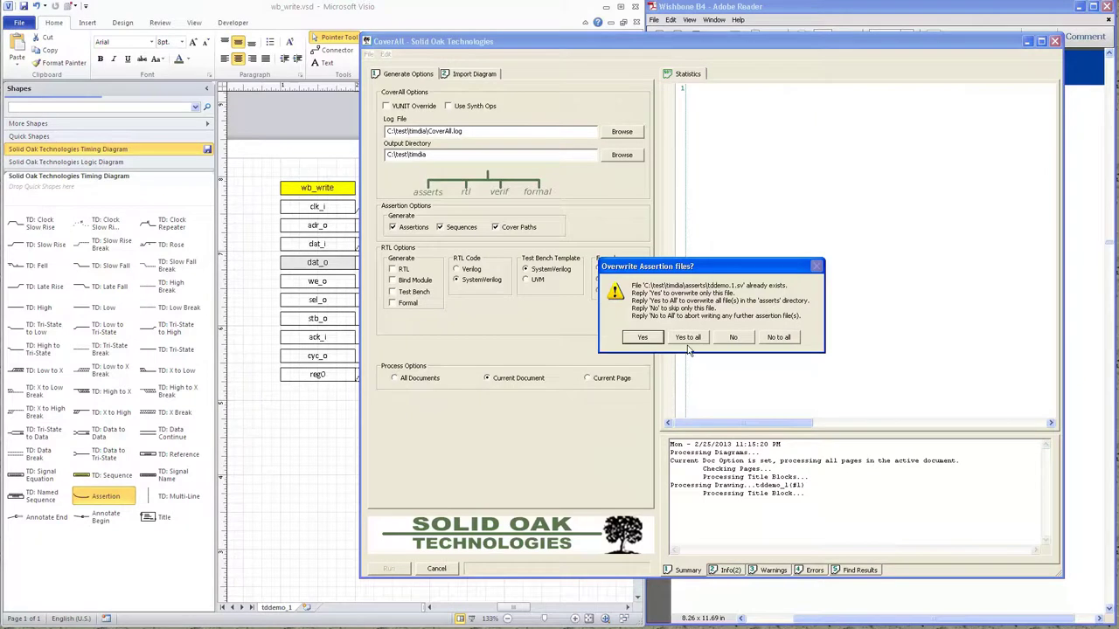
click(688, 338)
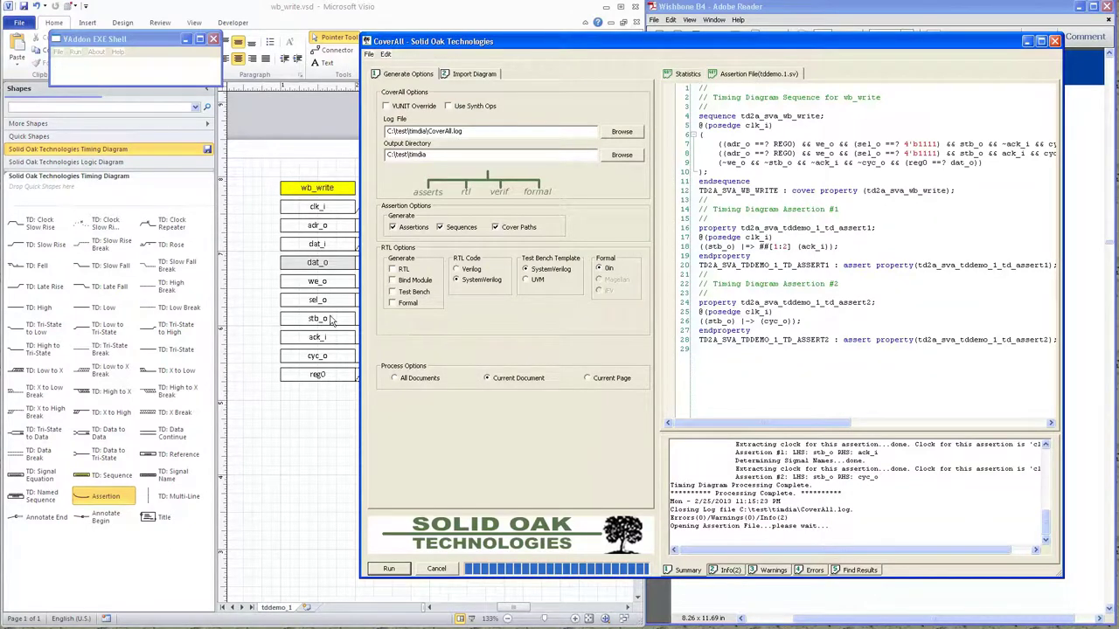
click(330, 118)
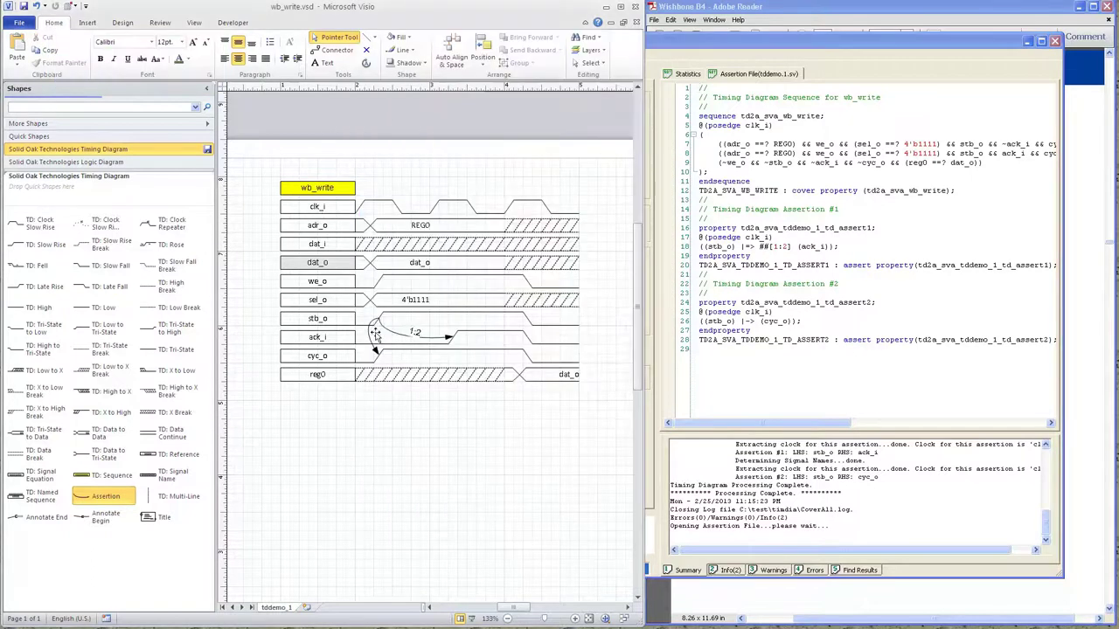
Select the stb_o to cyc_o assertion arrow, close the Wishbone B4 document window, and widen the timing diagram window.
click(371, 337)
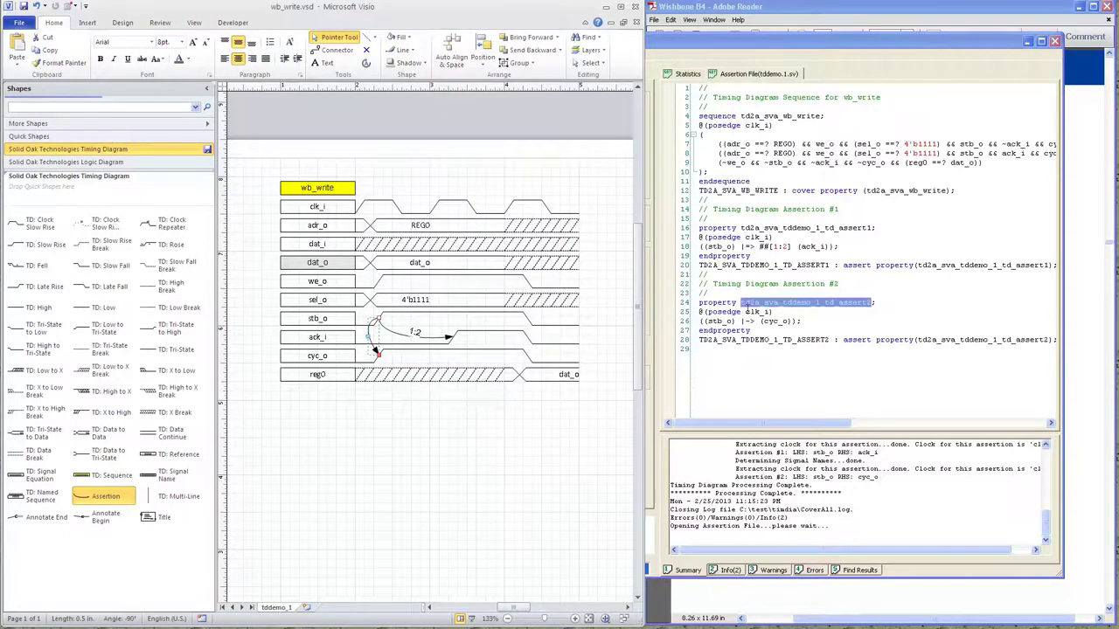
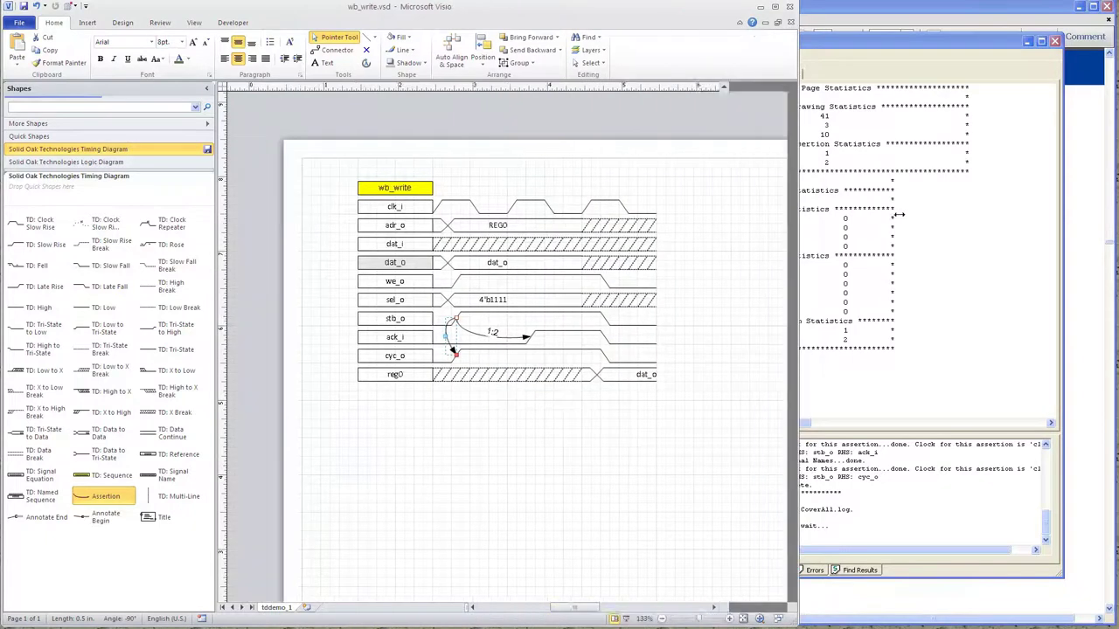
click(1106, 7)
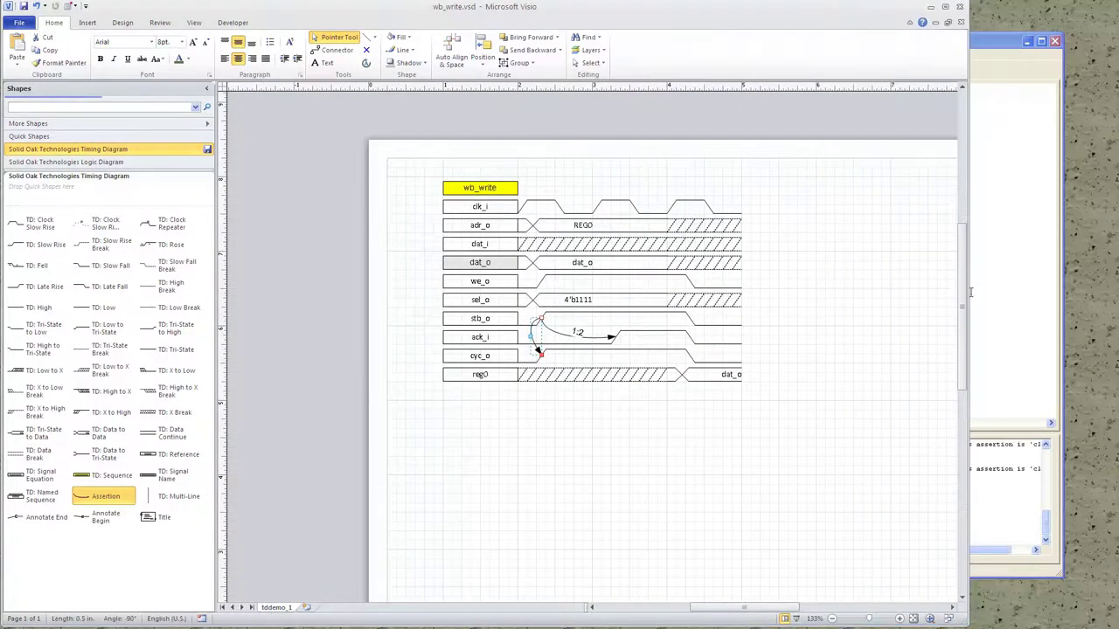
drag(967, 293, 1046, 293)
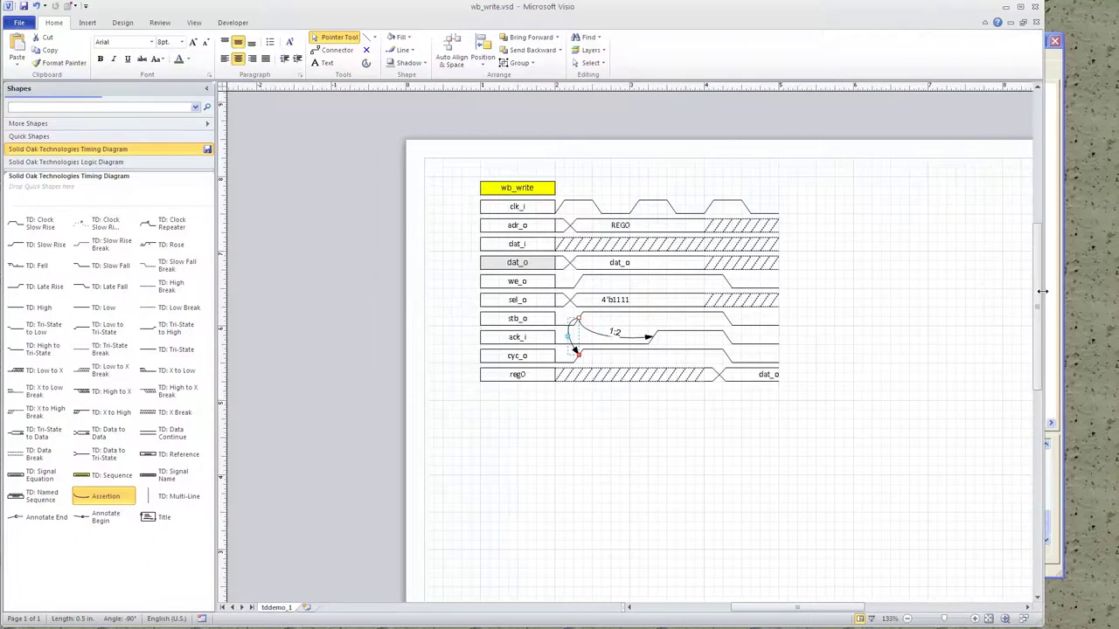
Find the title block in the lower corner of the page and highlight its File Type value for review.
drag(773, 608, 803, 607)
drag(1036, 313, 1036, 416)
click(865, 502)
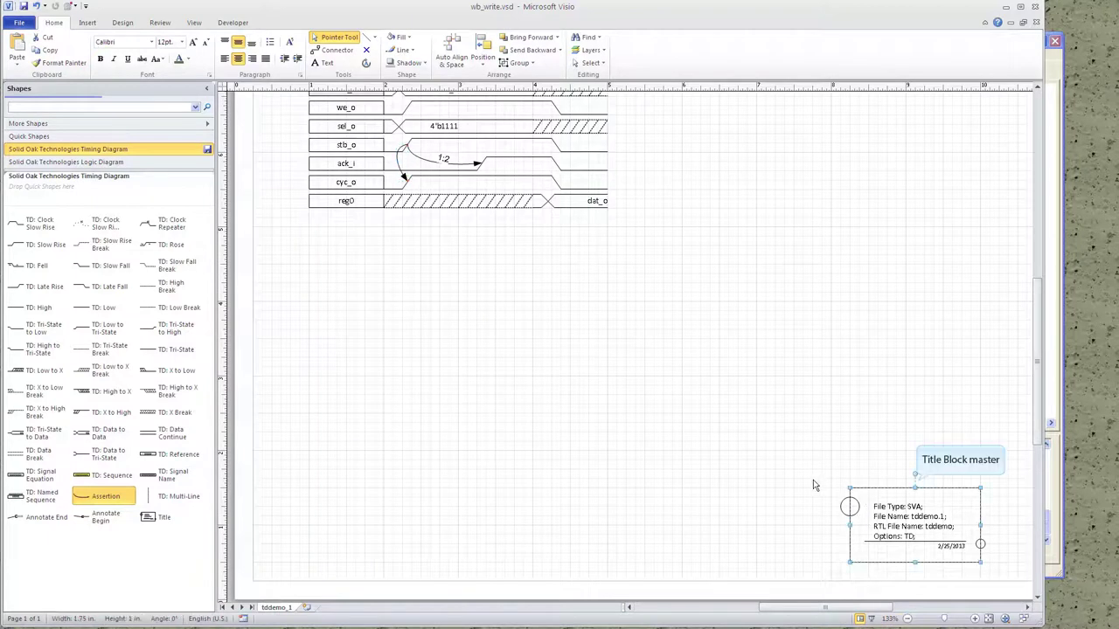
click(909, 507)
double_click(909, 507)
click(909, 507)
double_click(911, 507)
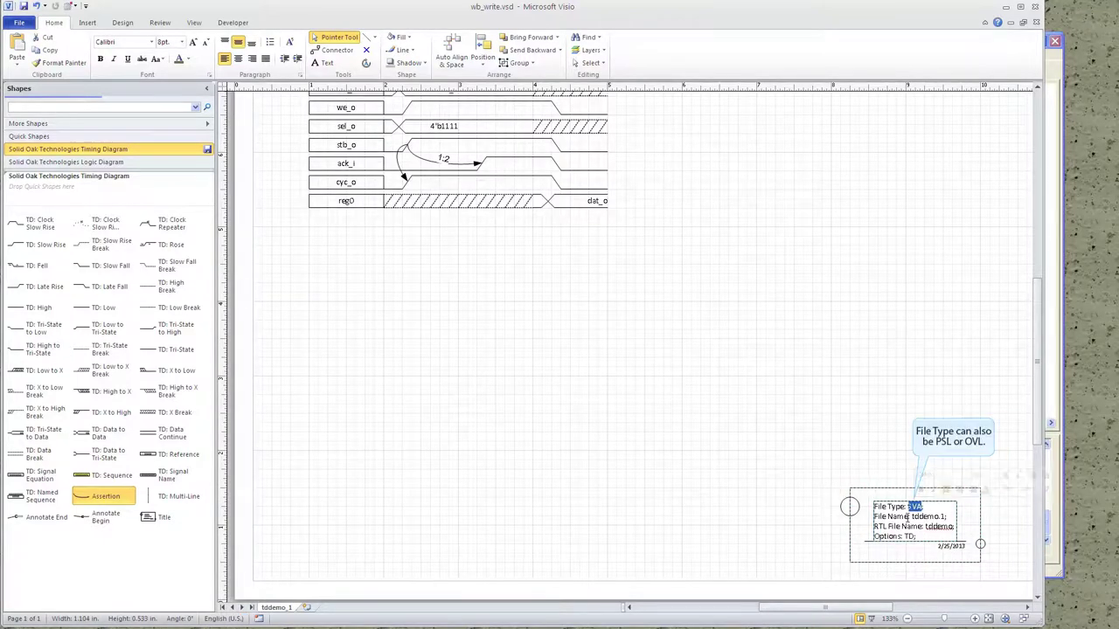
Review the title block's File Name, RTL File Name and Options values, as well as the page name.
click(911, 517)
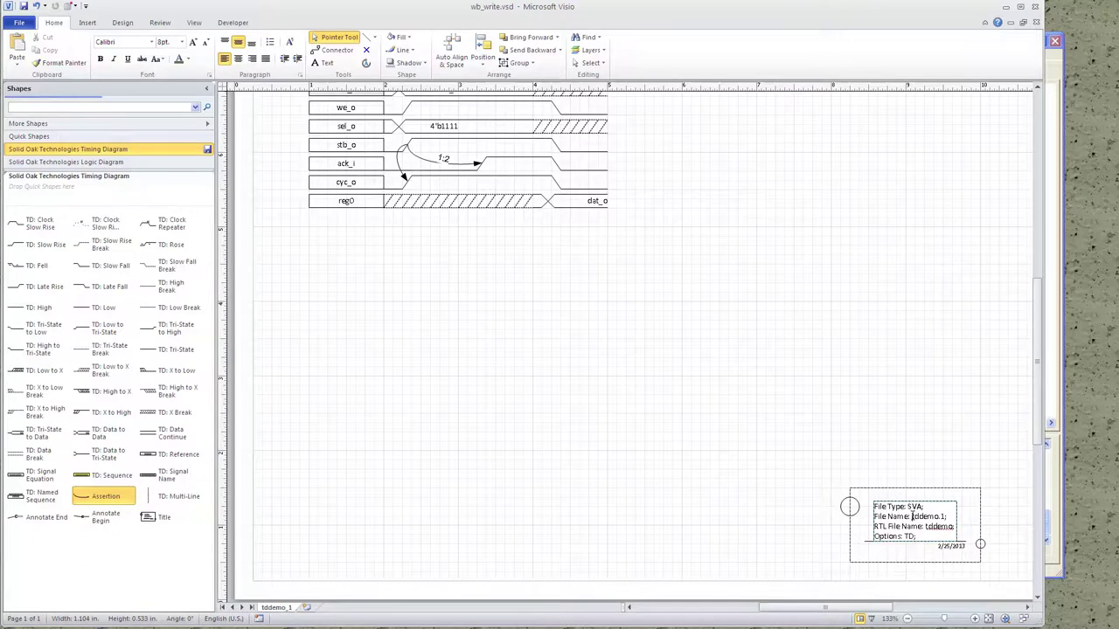
drag(911, 517, 947, 517)
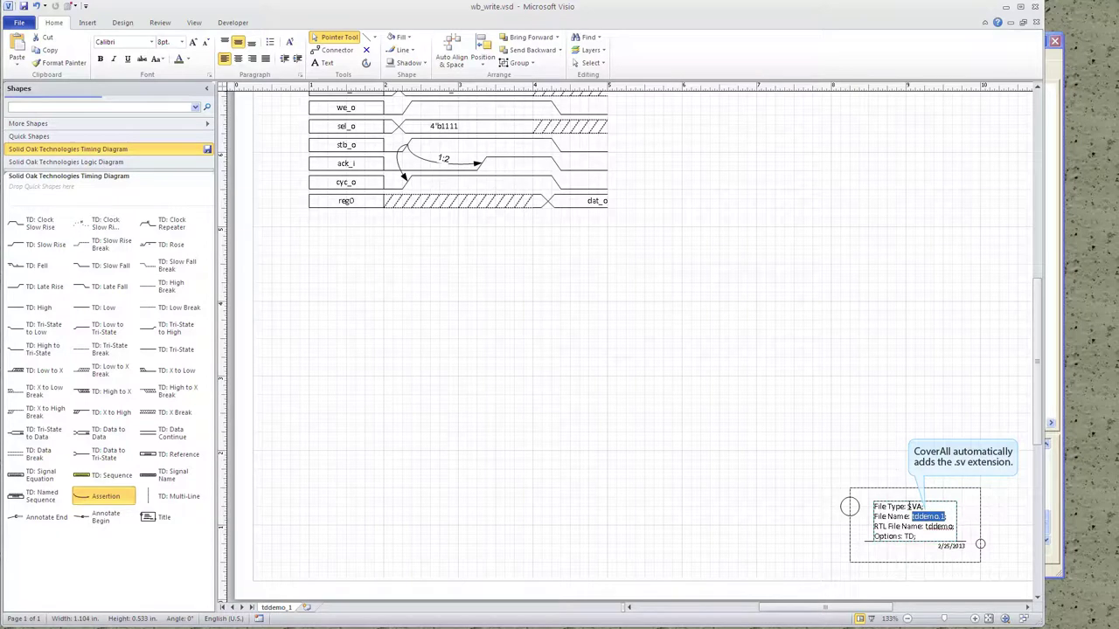
double_click(913, 506)
drag(925, 527, 951, 527)
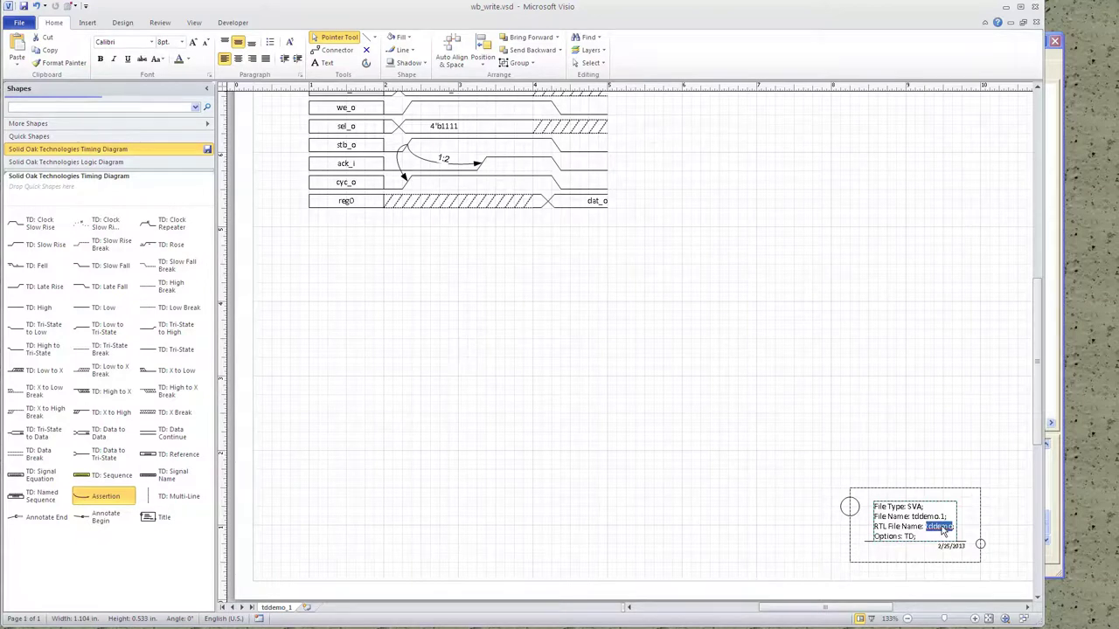
double_click(909, 535)
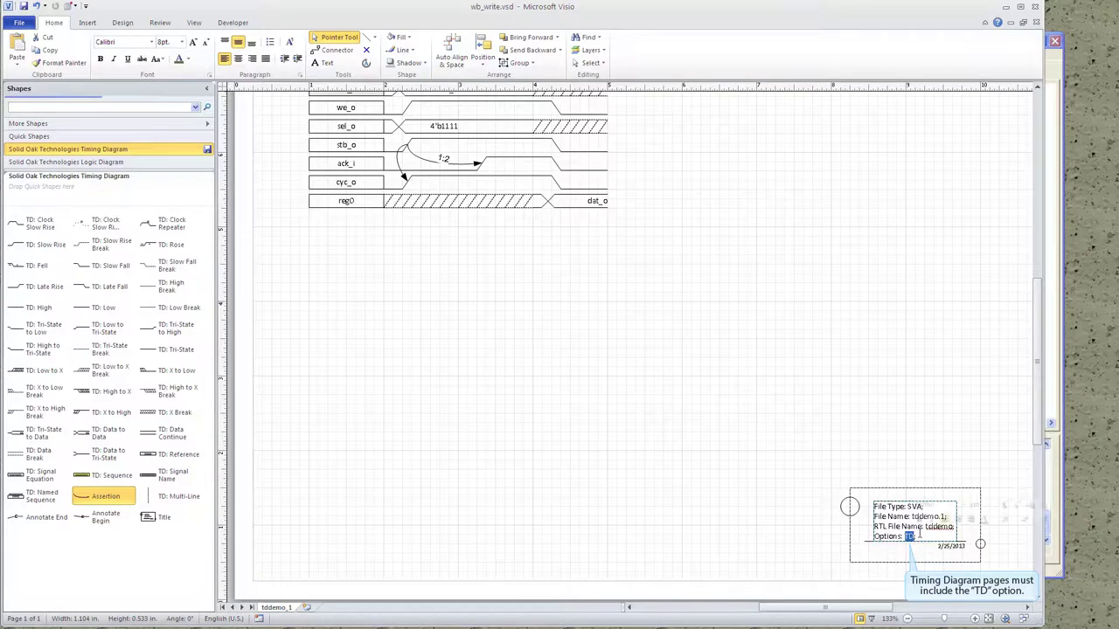
double_click(278, 608)
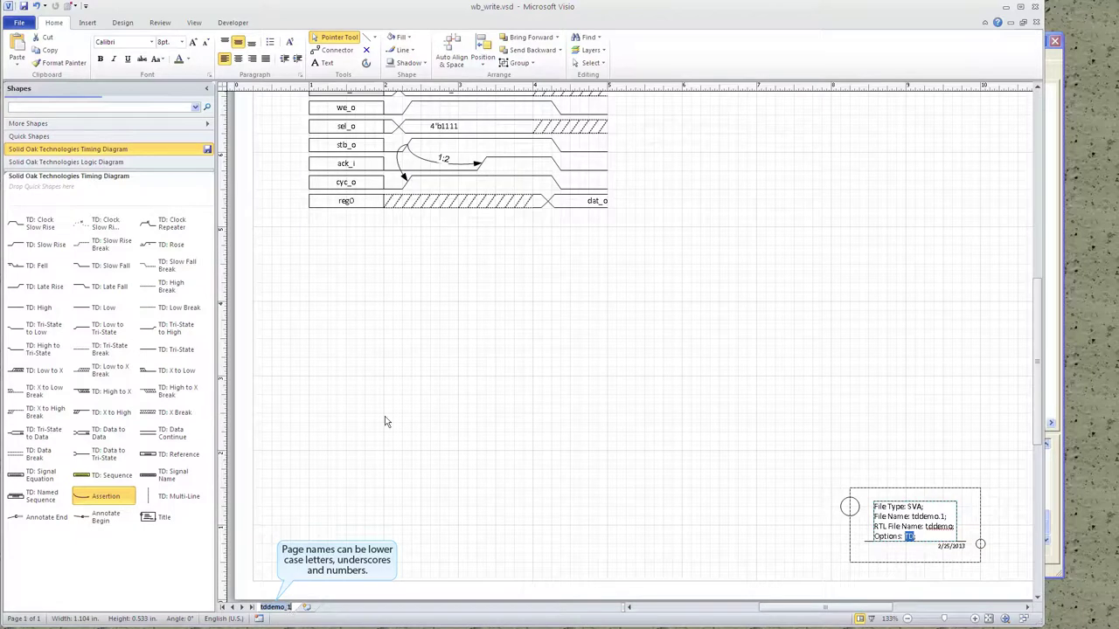
key(Return)
Duplicate the complete reg0 signal row three times, stacking the copies directly beneath the original.
scroll(384, 418, up, 3)
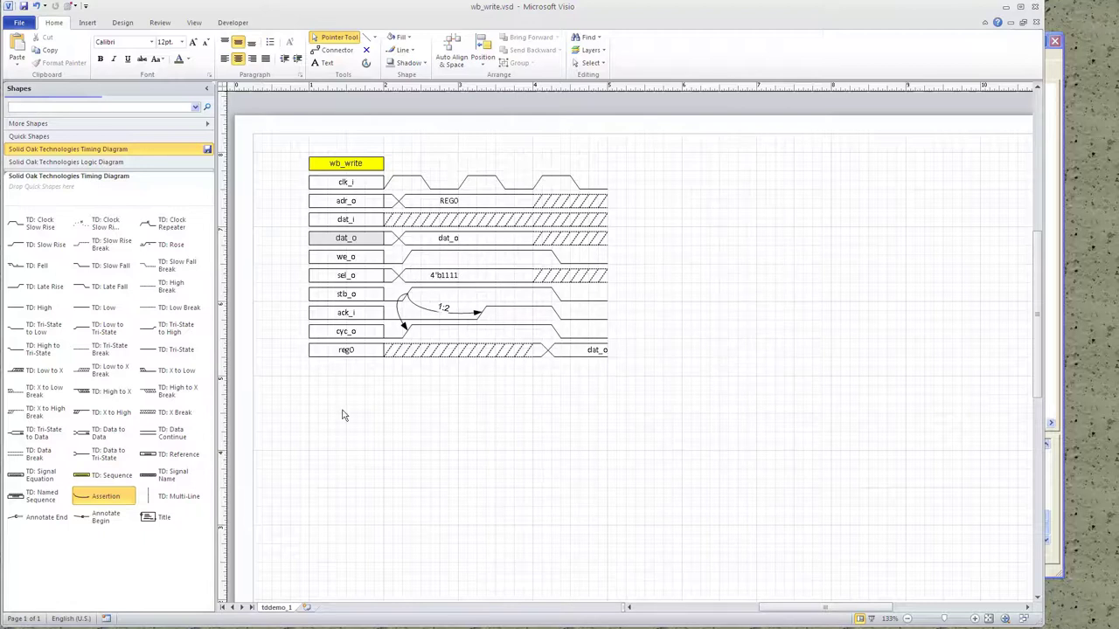
drag(283, 329, 636, 387)
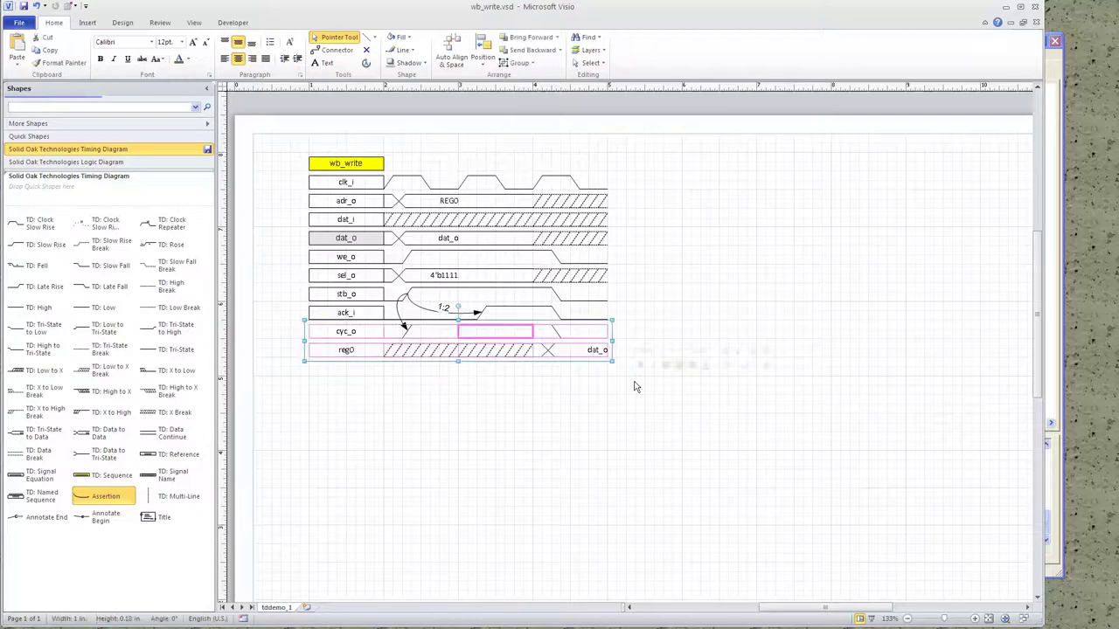
click(416, 403)
drag(292, 342, 647, 378)
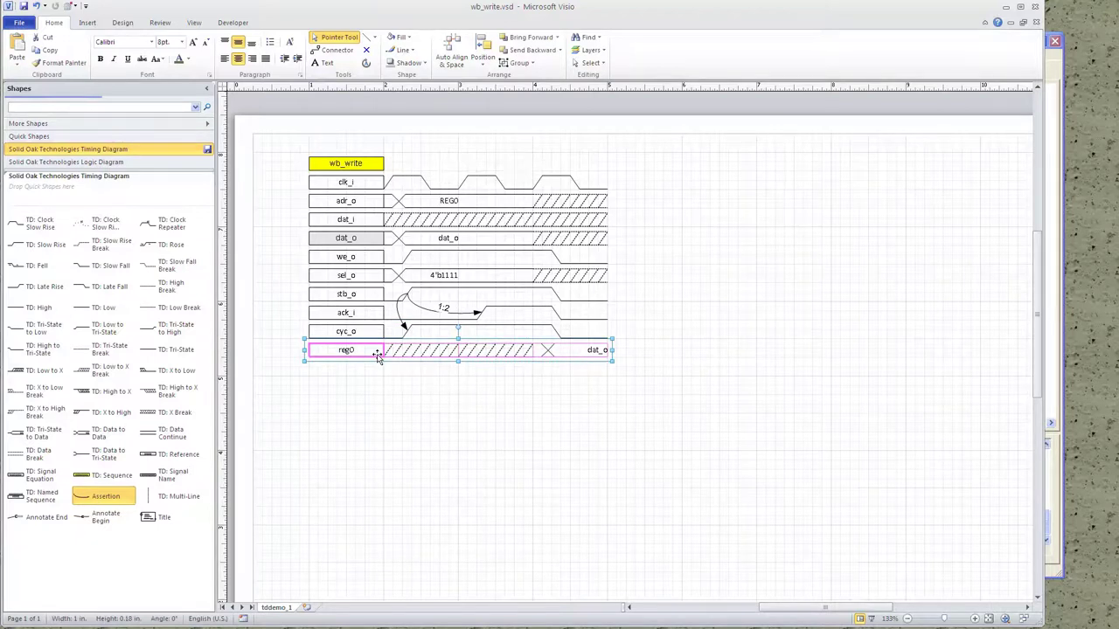
drag(378, 358, 348, 415)
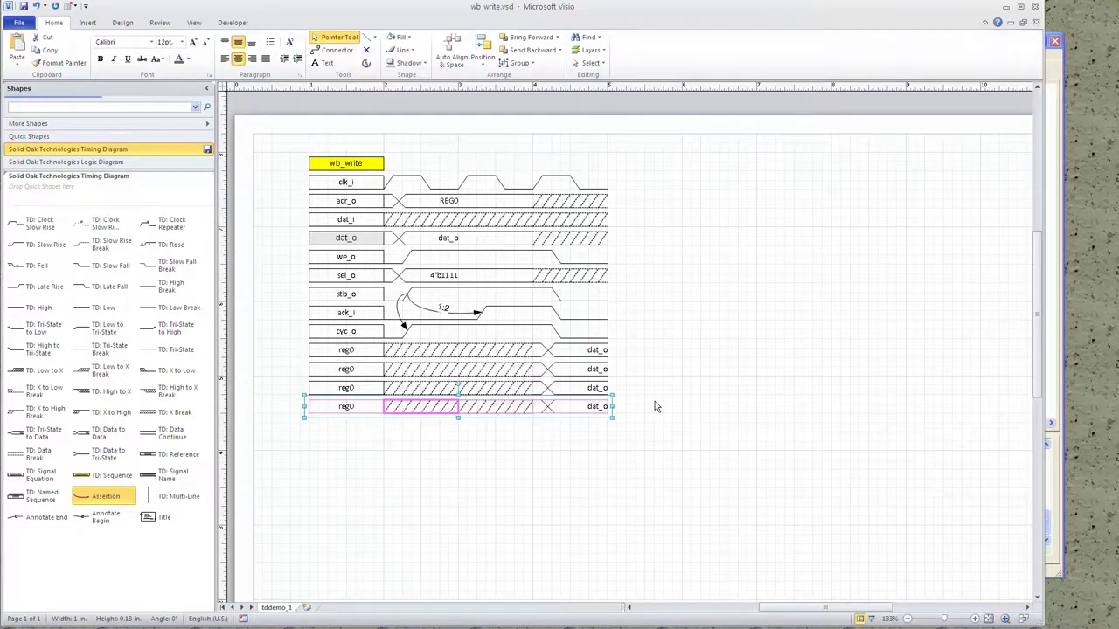
Rename the first reg0 row to reg0[31:24] and set its data value to dat_o[31:24].
double_click(353, 350)
click(359, 351)
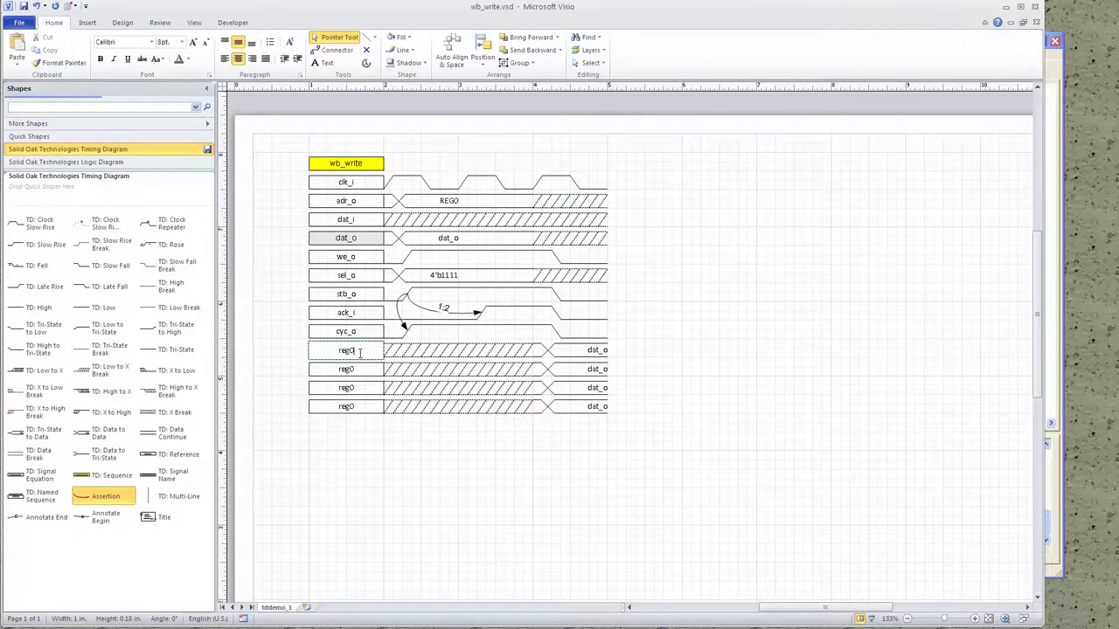
text([31:24])
double_click(607, 350)
click(608, 350)
text([31:)
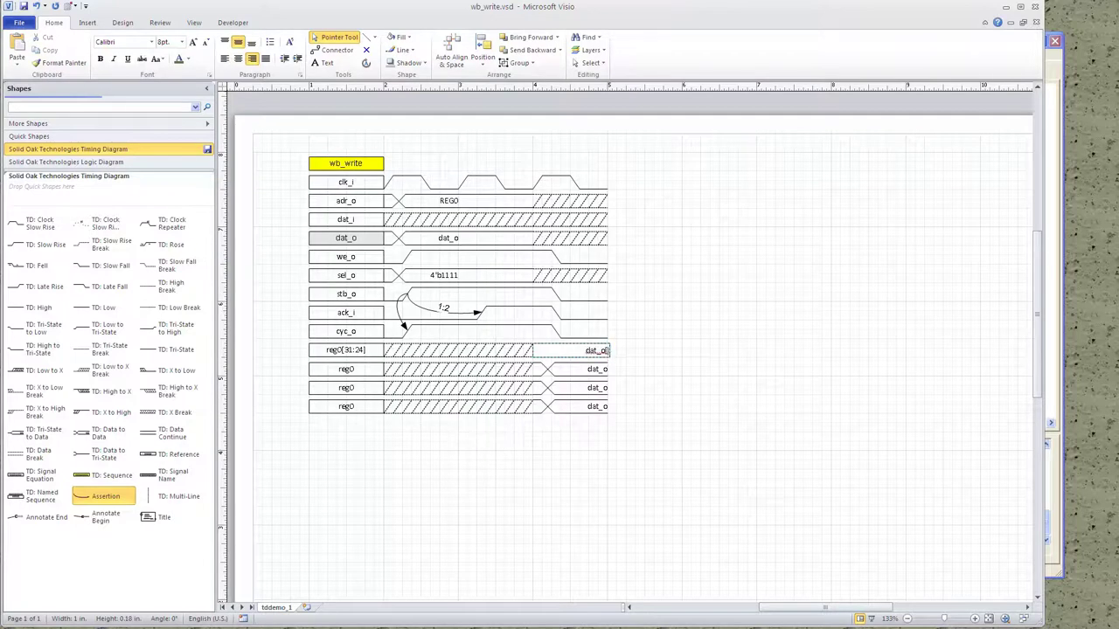
text(24])
click(366, 372)
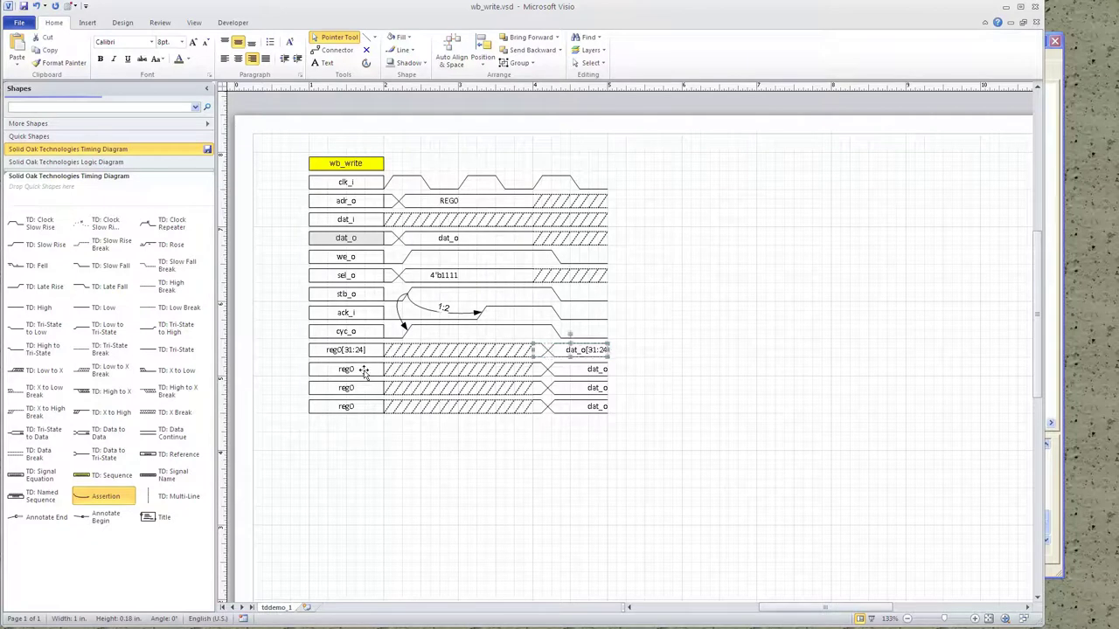
Rename the second reg0 row to reg0[23:16] and set its data value to dat_o[23:16].
double_click(354, 369)
click(357, 371)
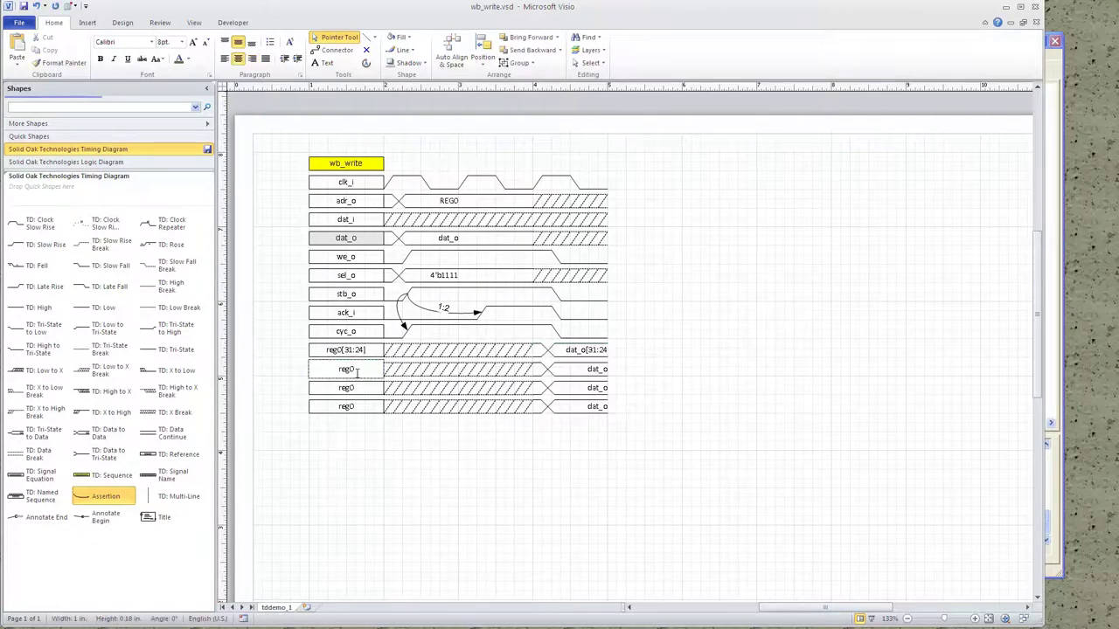
text([23:16])
click(595, 371)
double_click(594, 370)
click(600, 371)
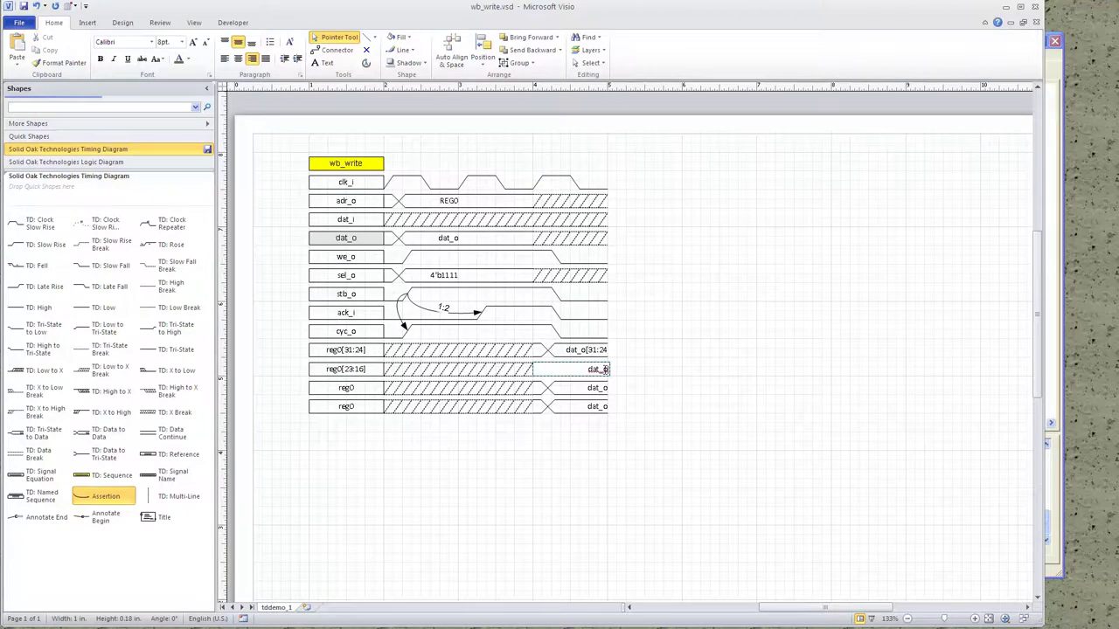
text([23:16])
Rename the third reg0 row to reg0[15:8] and set its data value to dat_o[15:8].
click(357, 391)
click(357, 390)
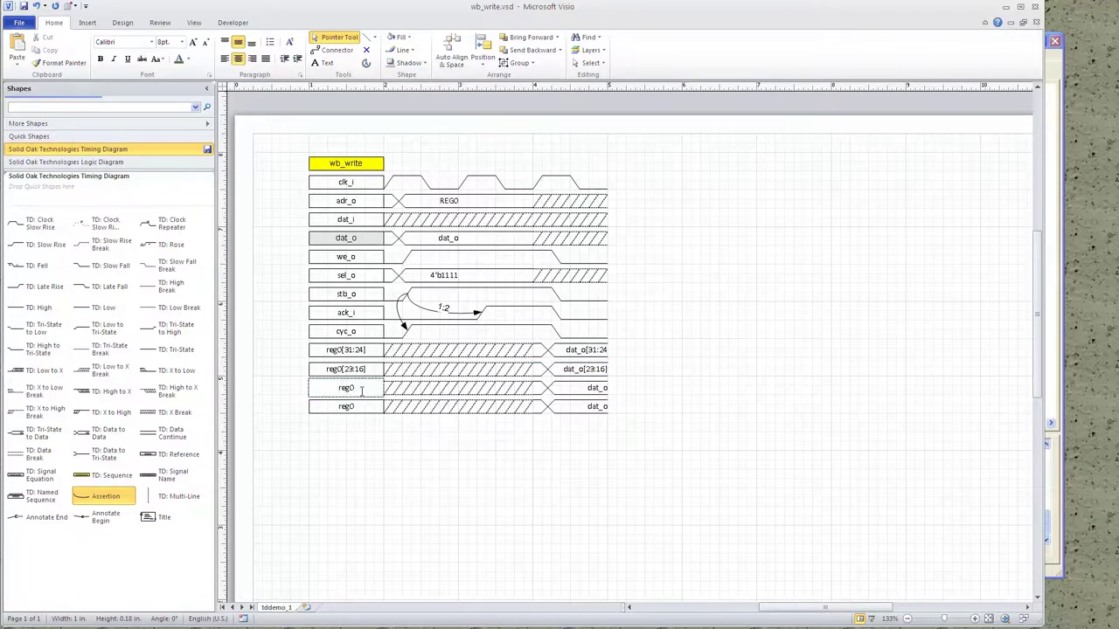
text([15:8])
double_click(599, 390)
click(604, 389)
text([15:)
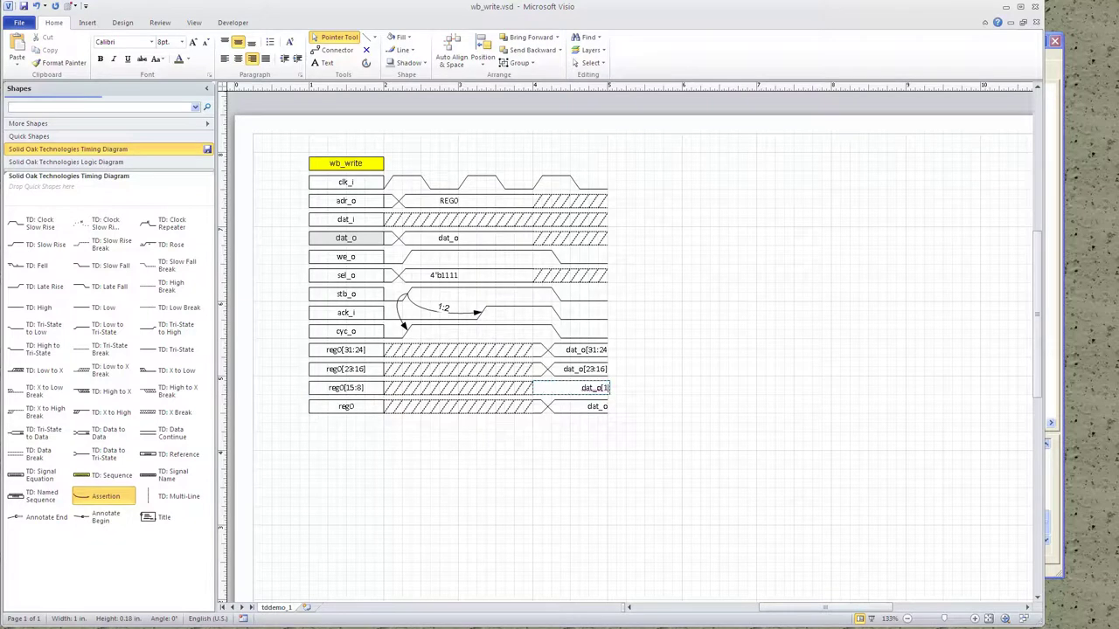
text(8])
Rename the fourth reg0 row to reg0[7:0] and set its data value to dat_o[7:0].
click(358, 408)
double_click(359, 408)
key(End)
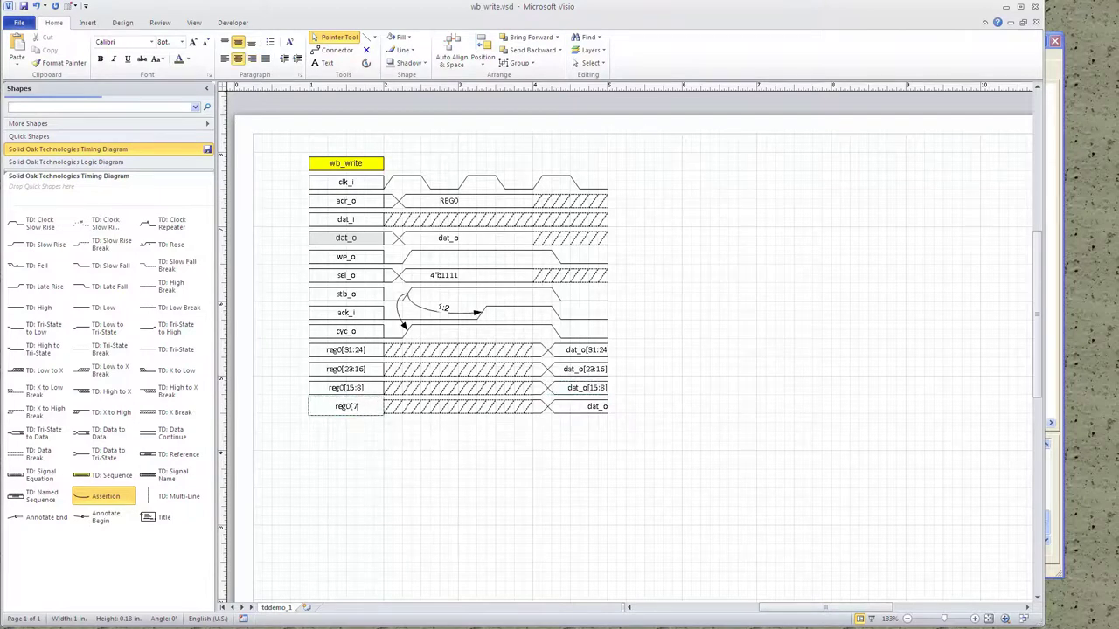
text(:0])
double_click(594, 407)
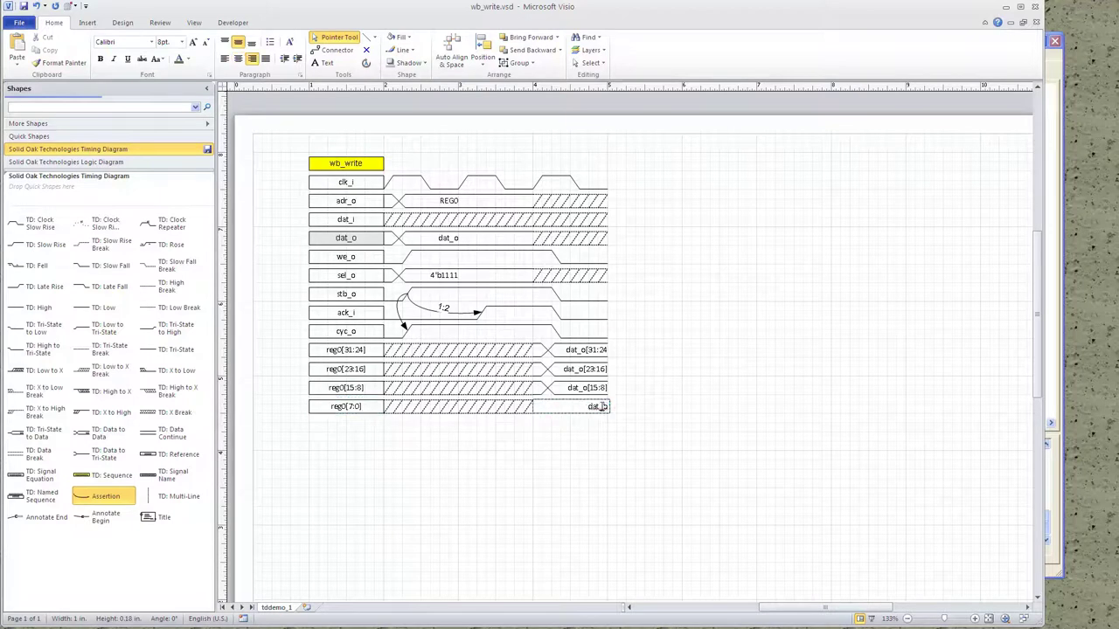
drag(602, 407, 607, 416)
text(o[7:0])
click(767, 402)
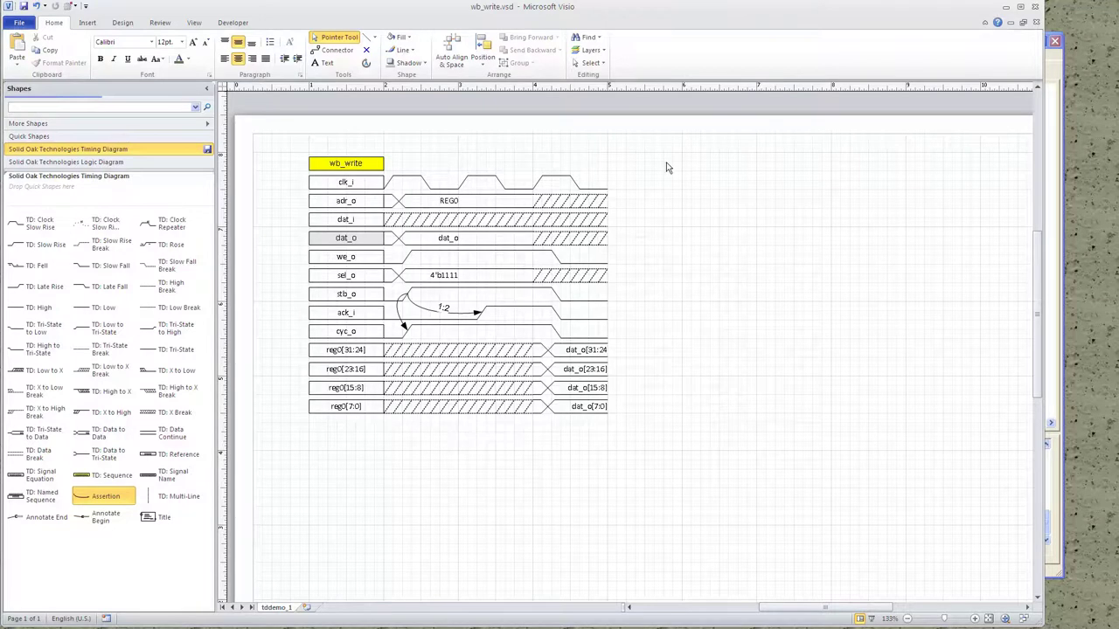
Extend the clk_i waveform by three more cycles with TD: Clock Slow Rise shapes.
drag(665, 161, 732, 245)
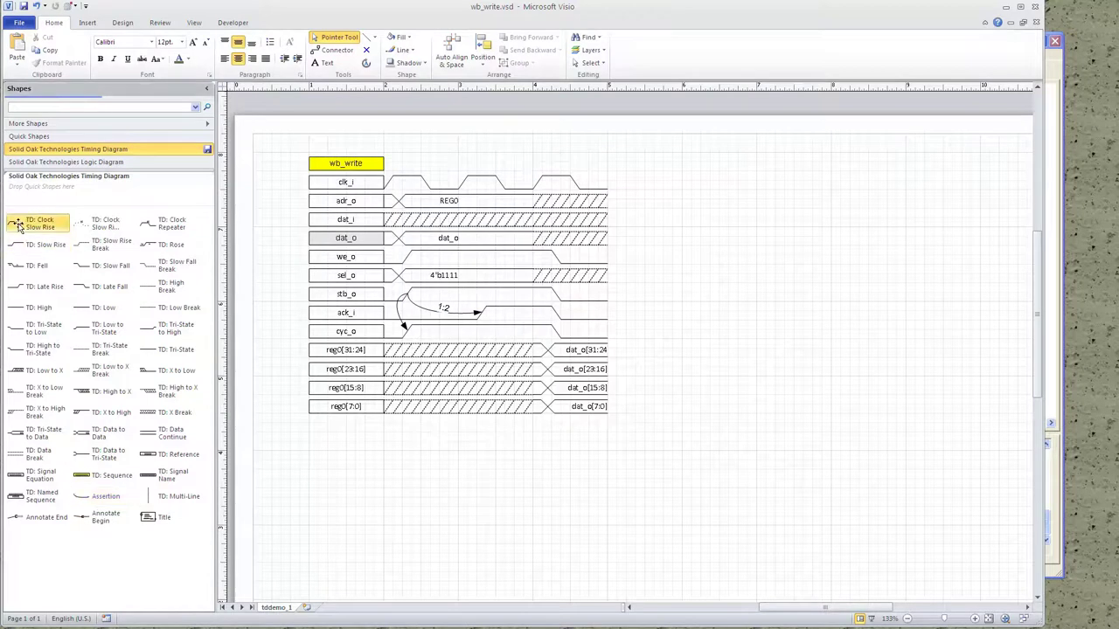
drag(17, 224, 646, 183)
drag(16, 224, 719, 182)
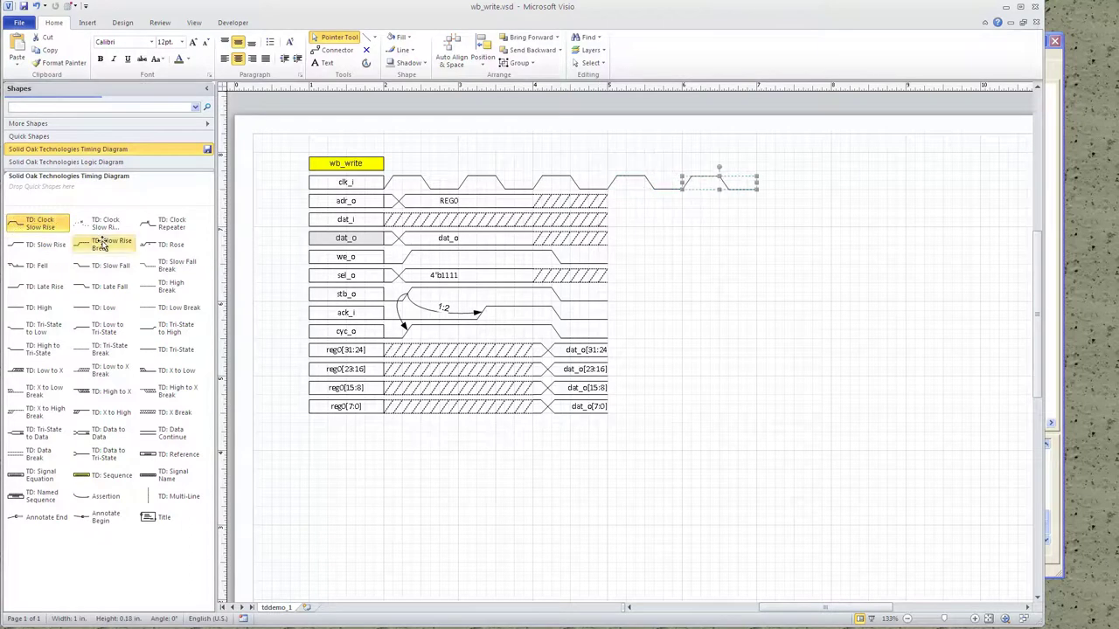
drag(18, 225, 795, 185)
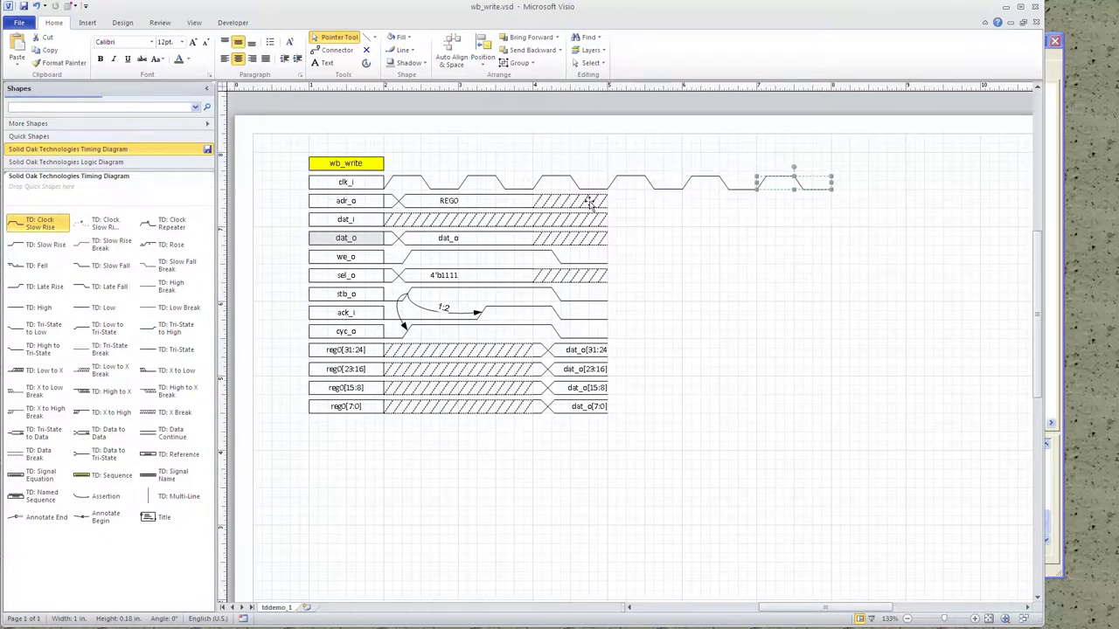
click(121, 23)
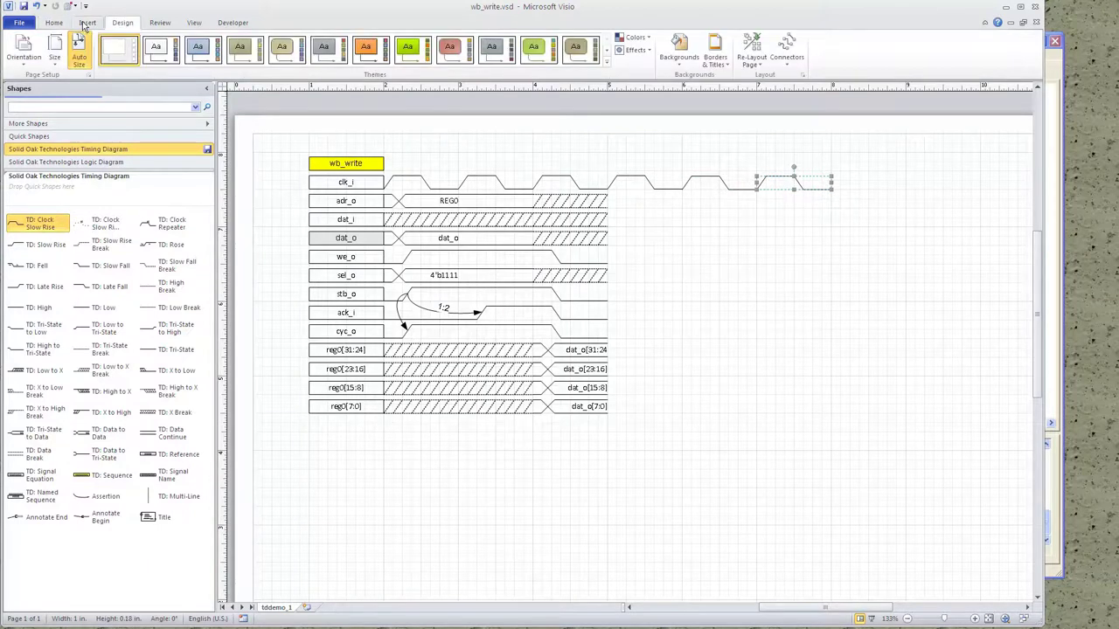
click(85, 25)
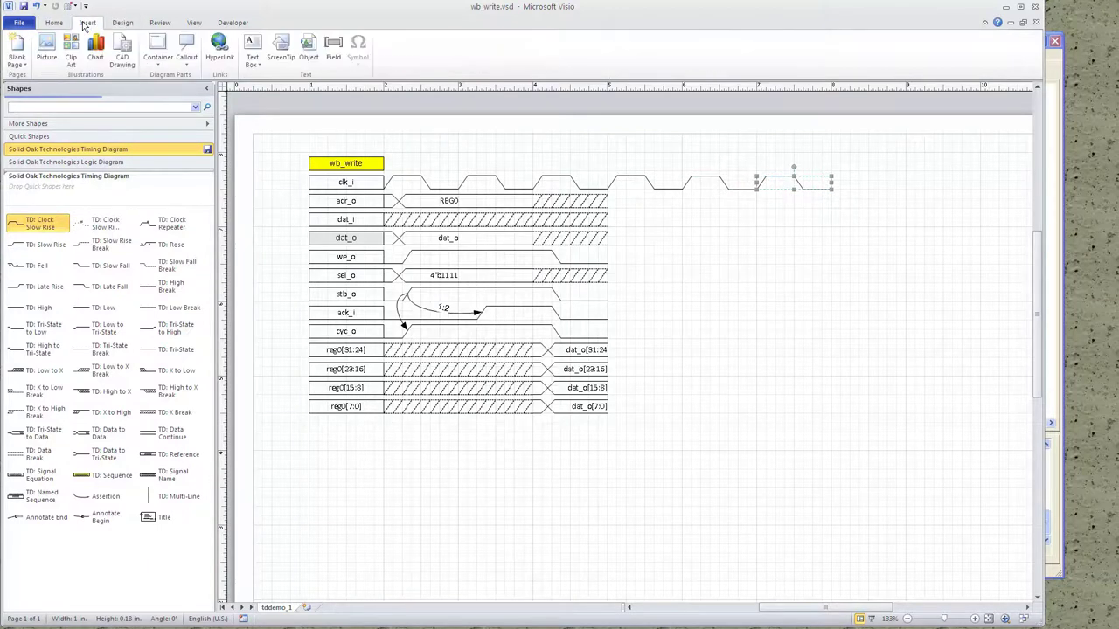
click(191, 24)
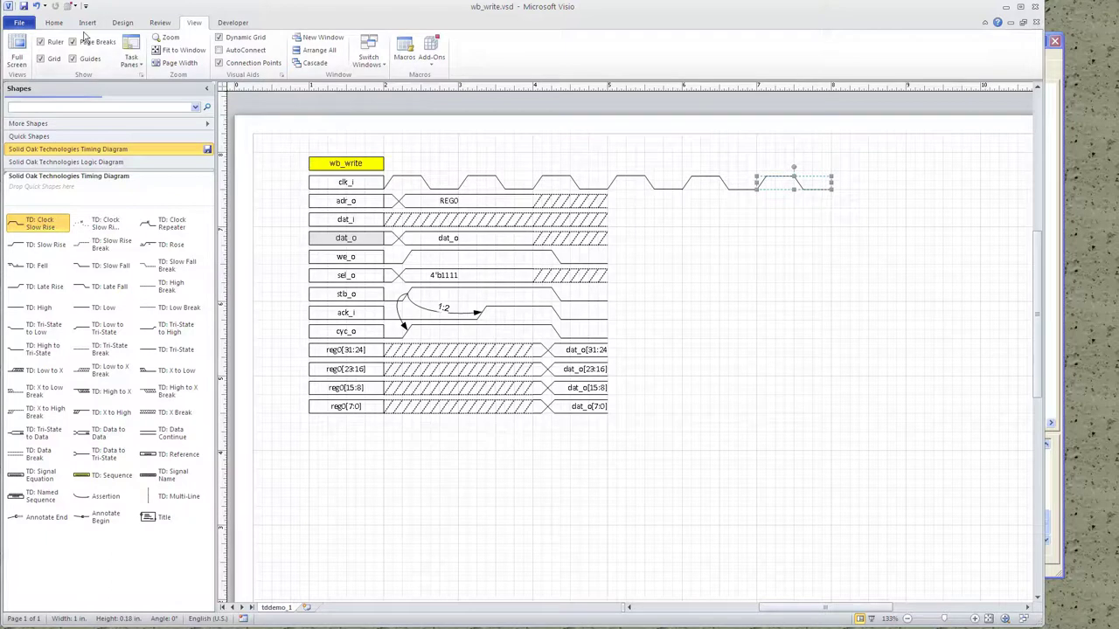
click(55, 24)
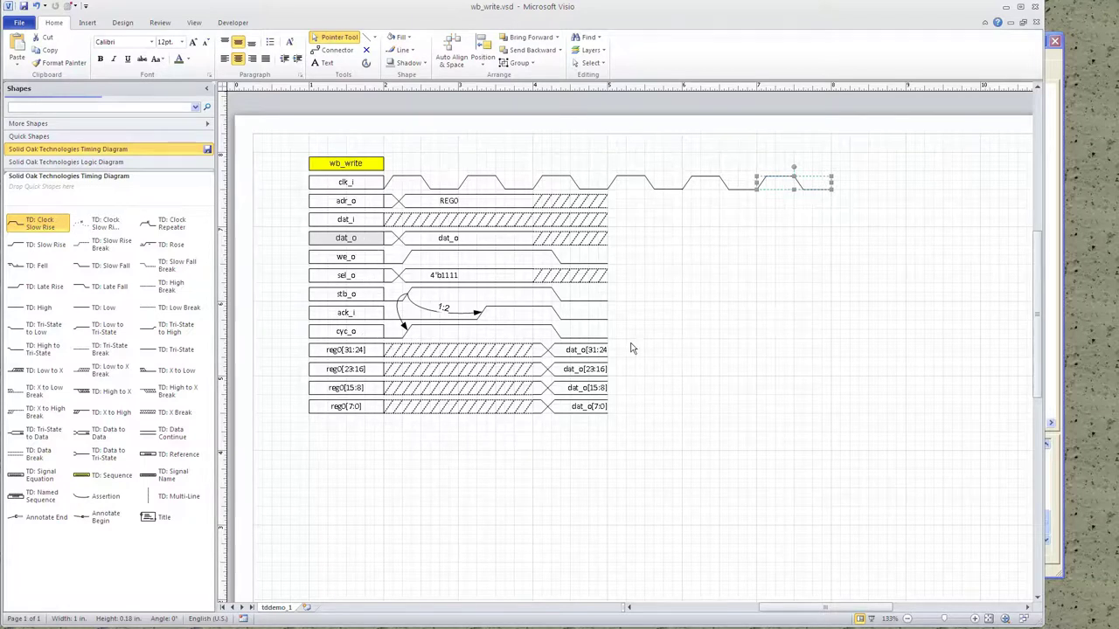
Duplicate the adr_o through cyc_o waveforms with both assertion arrows and align the copy under the three added clock cycles.
drag(626, 344, 374, 187)
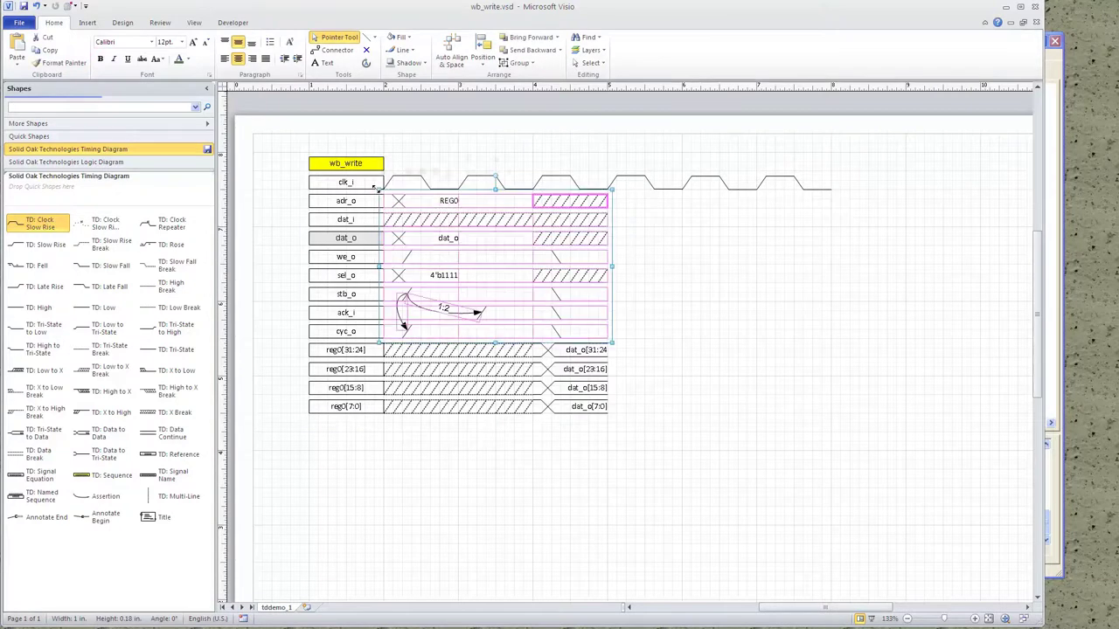
key(ctrl+d)
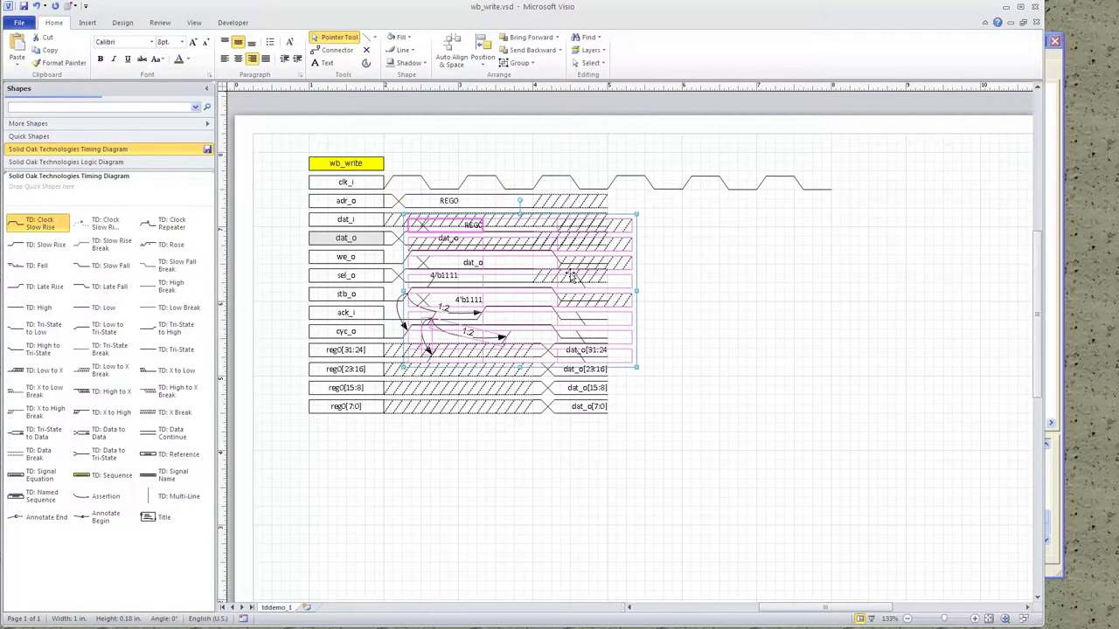
drag(756, 264, 744, 245)
click(853, 259)
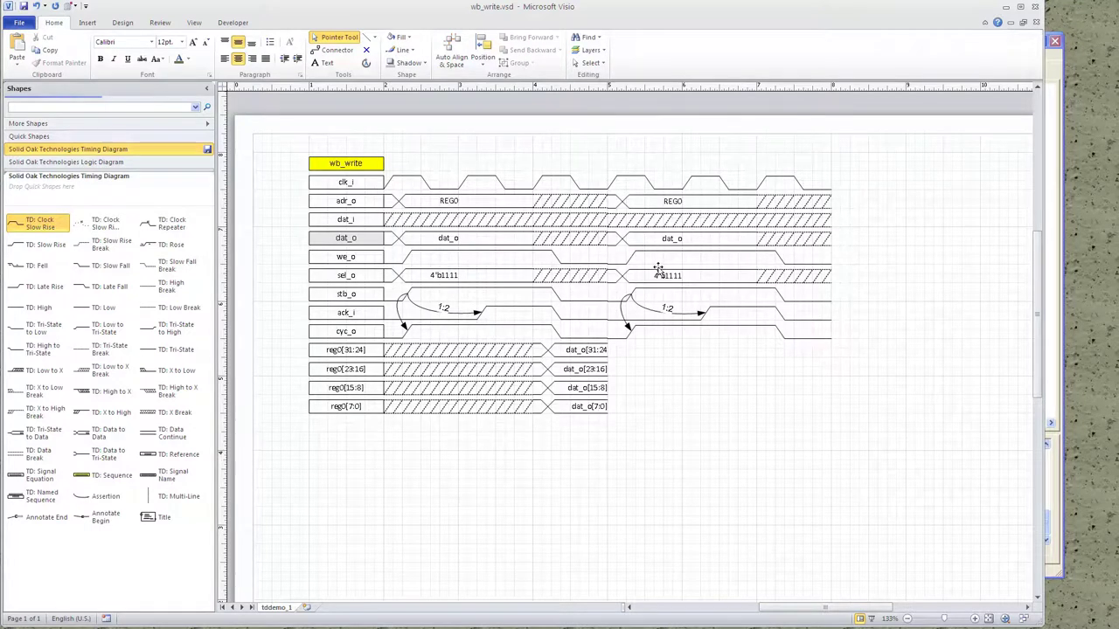
Set the sel_o value in the second write cycle to 4'b0001.
drag(867, 356, 601, 187)
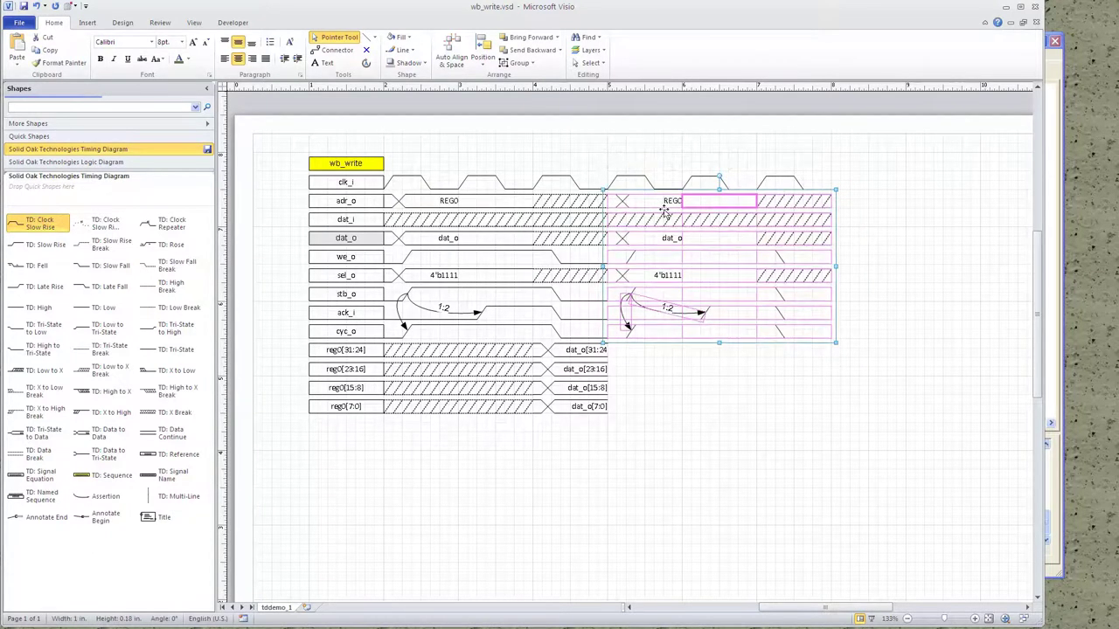
click(863, 476)
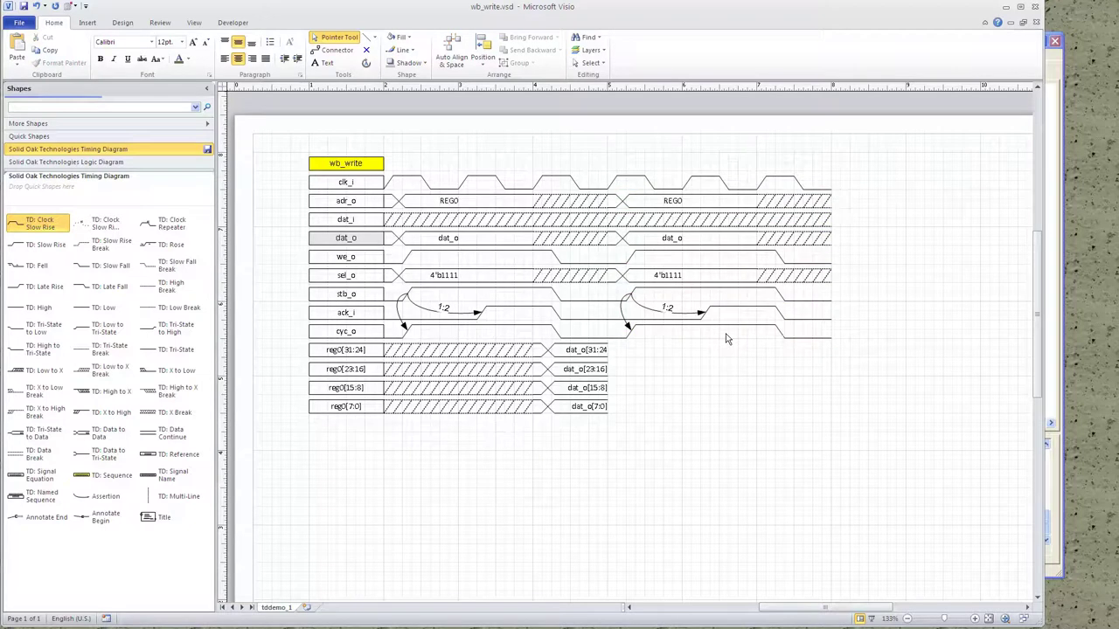
click(678, 277)
double_click(679, 277)
click(680, 278)
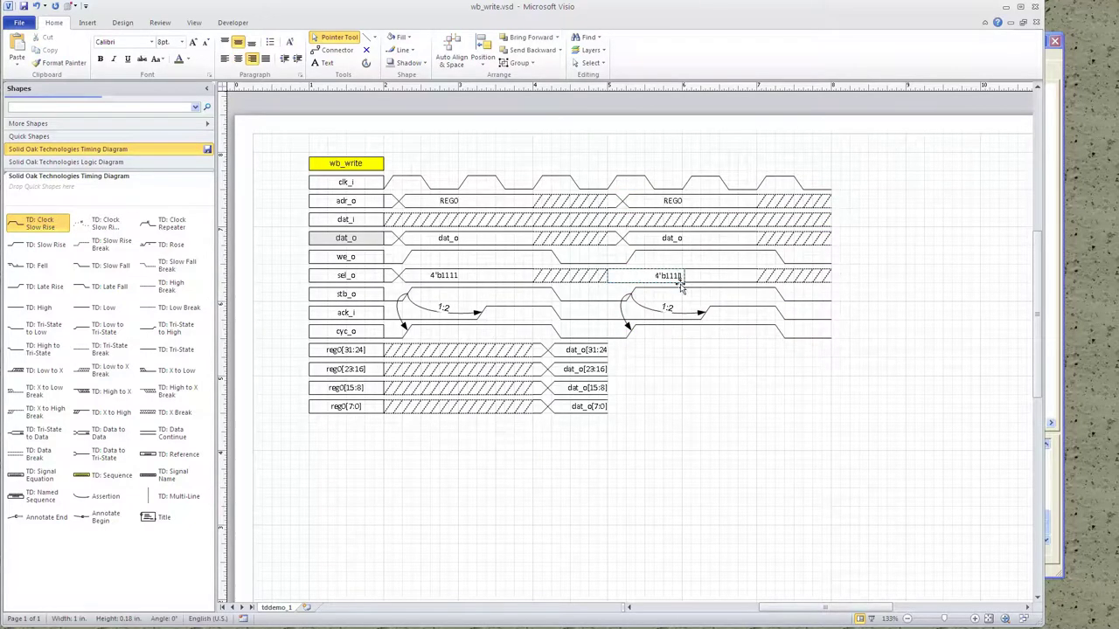
key(BackSpace)
key(BackSpace)
key(BackSpace)
click(683, 265)
Delete the two copied assertion arrows in the second write cycle, between stb_o, ack_i and cyc_o.
click(644, 306)
key(Delete)
click(624, 319)
key(Delete)
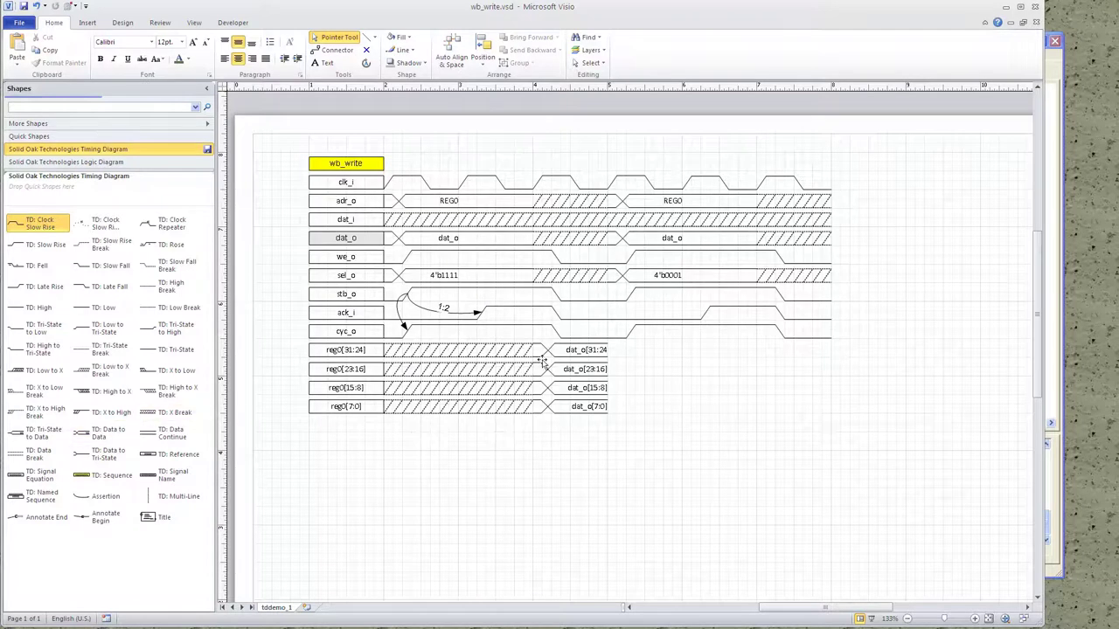
Add a TD: Data to Data shape after dat_o[31:24] in the reg0[31:24] row and label it reg0[31:24].
drag(83, 433, 645, 350)
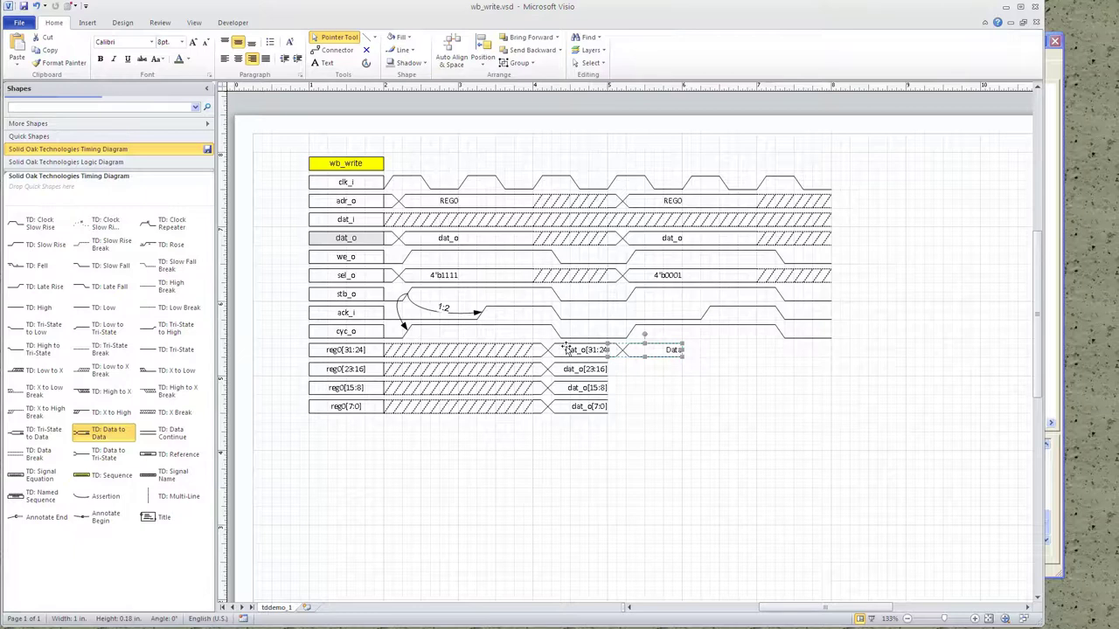
double_click(673, 351)
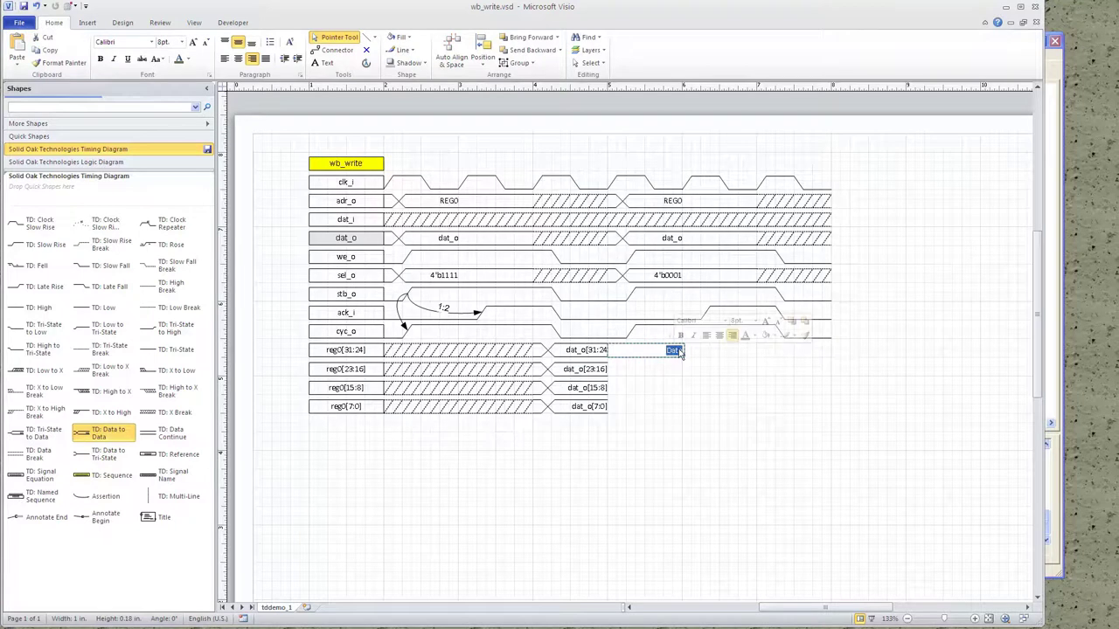
text(reg)
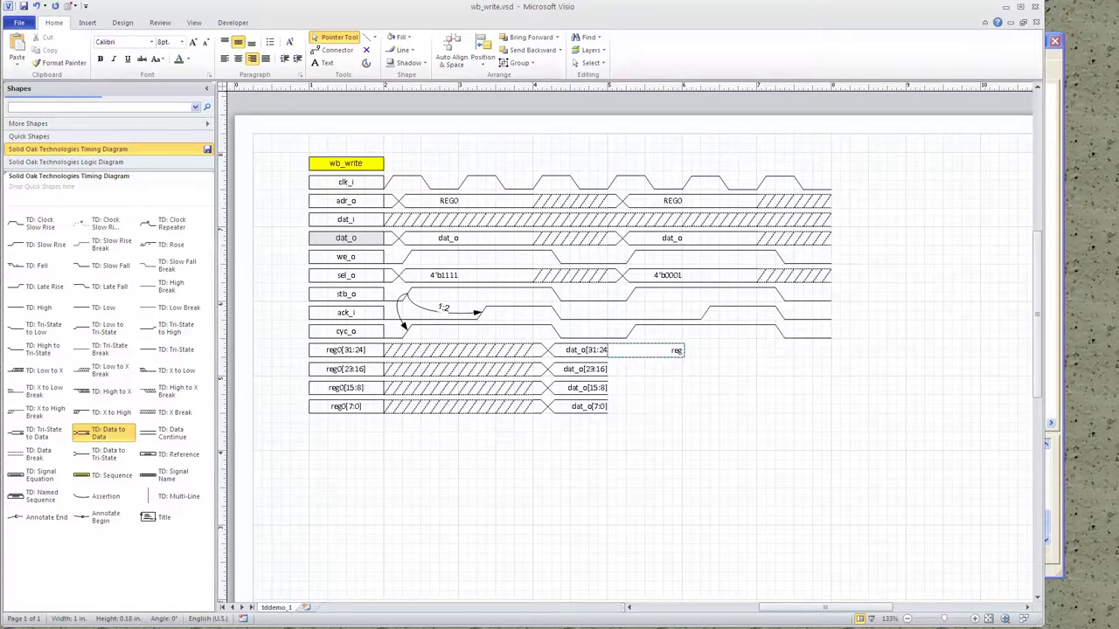
text([31:24])
click(695, 386)
click(663, 350)
click(671, 352)
click(664, 383)
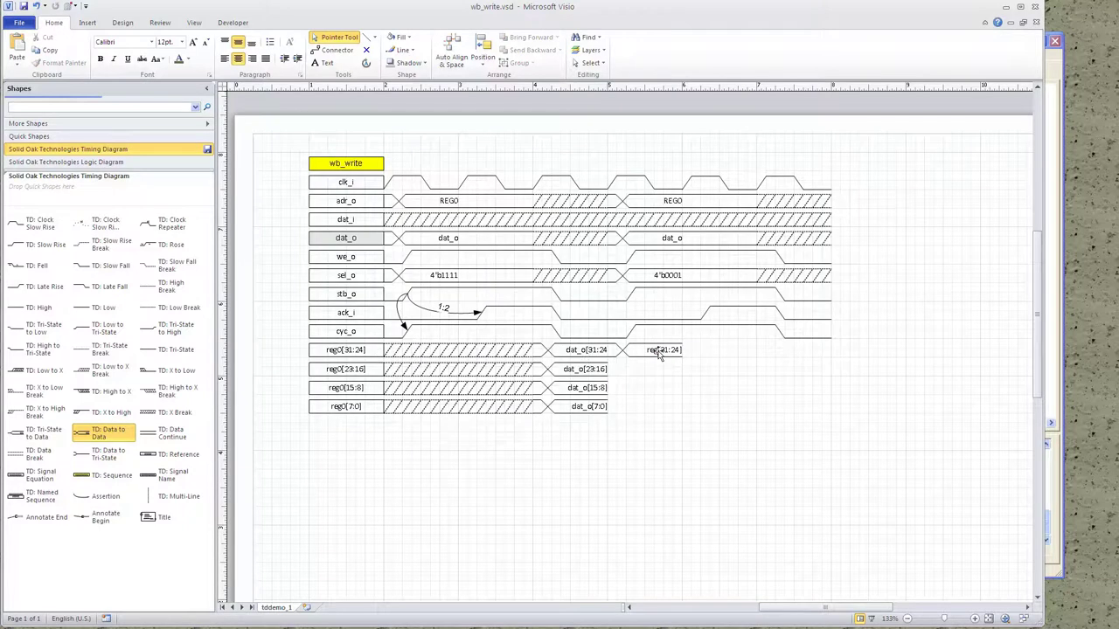
click(659, 352)
double_click(660, 352)
key(Escape)
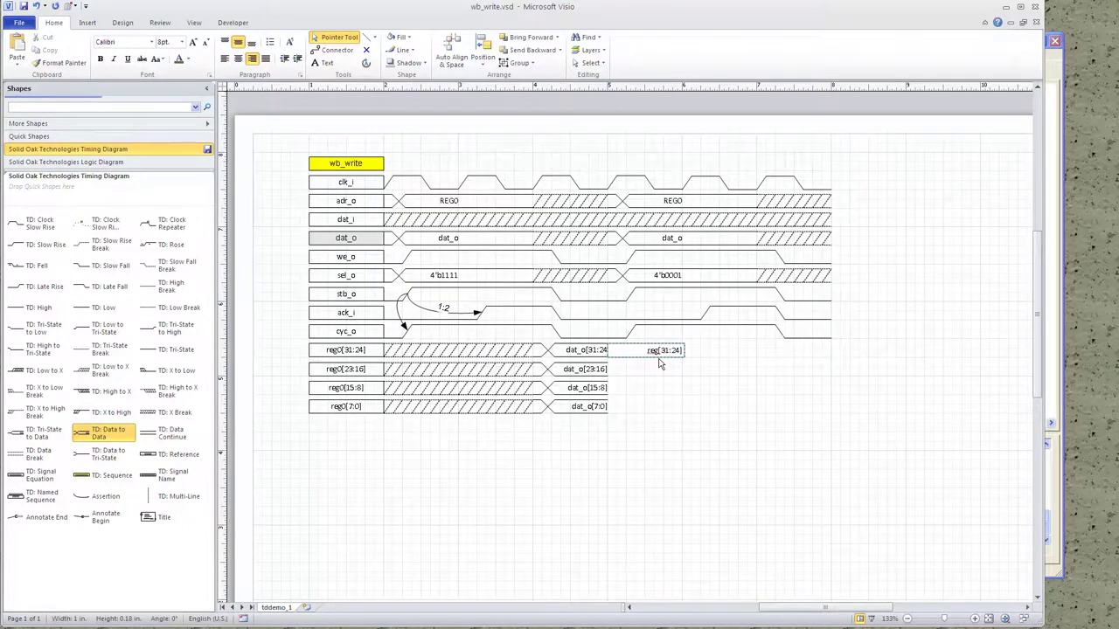
text(0)
click(670, 391)
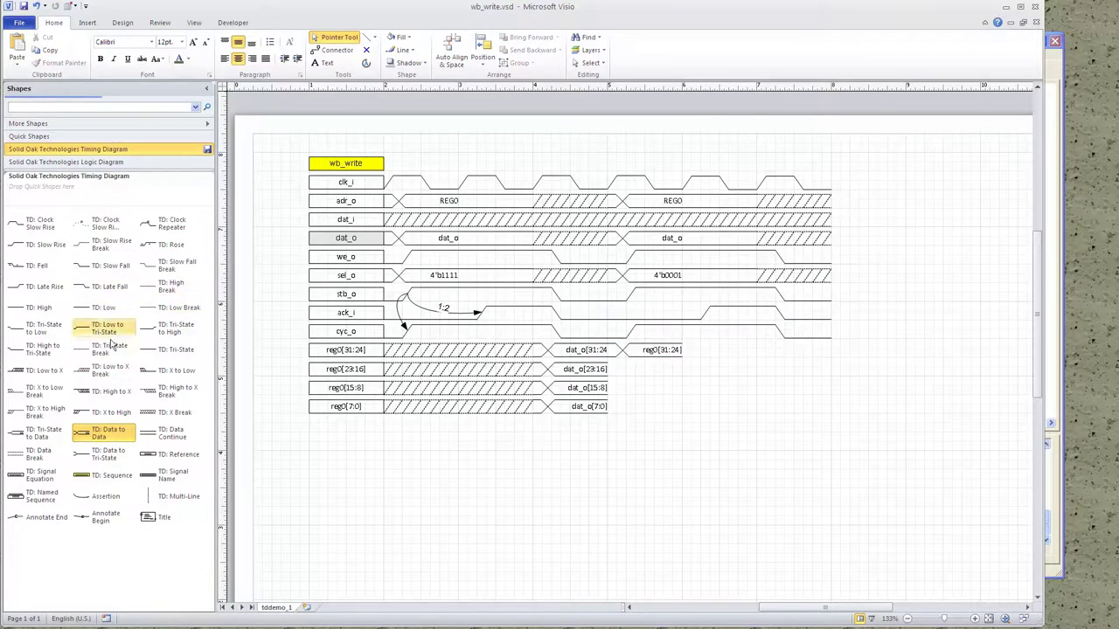
Extend the reg0[31:24] row with two TD: Data Continue shapes and make three copies of its second-cycle section.
drag(171, 432, 726, 350)
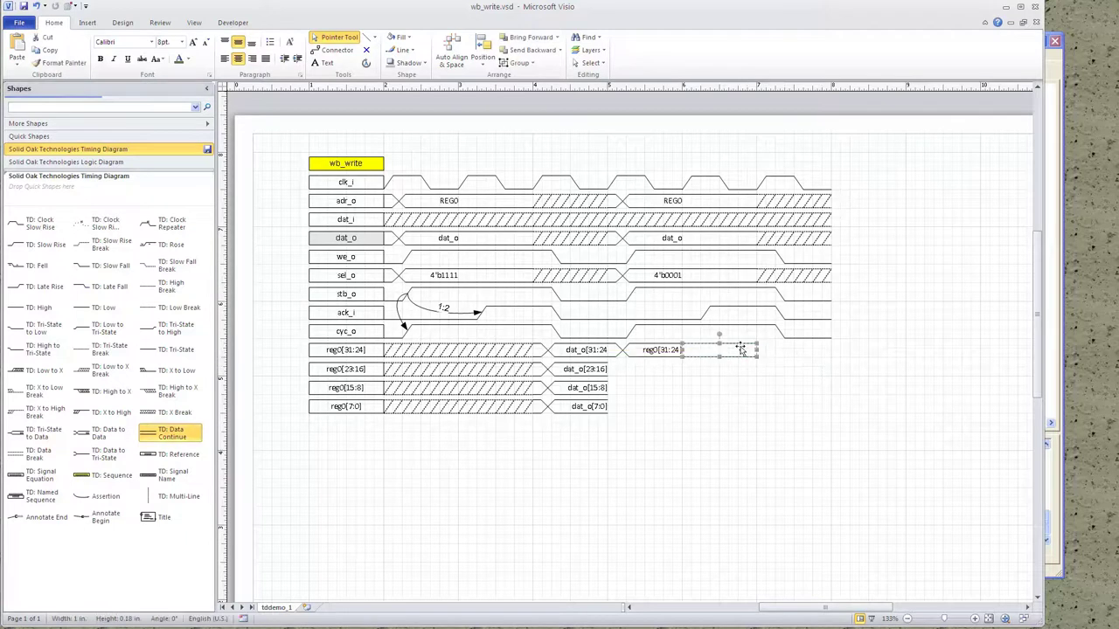
drag(150, 437, 797, 353)
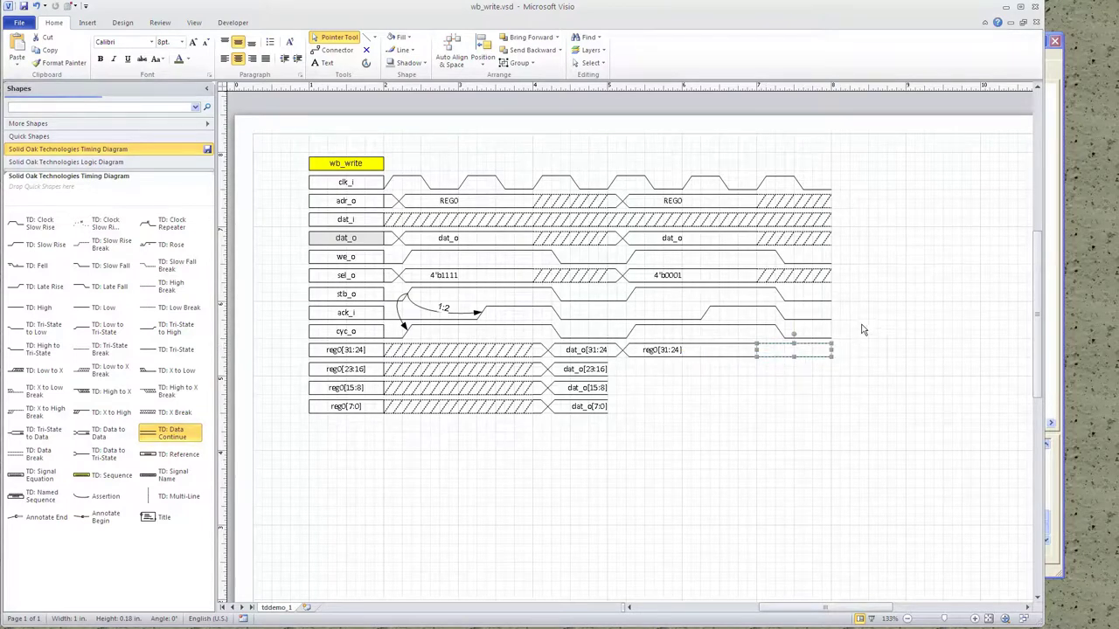
drag(858, 367, 599, 320)
drag(856, 369, 596, 338)
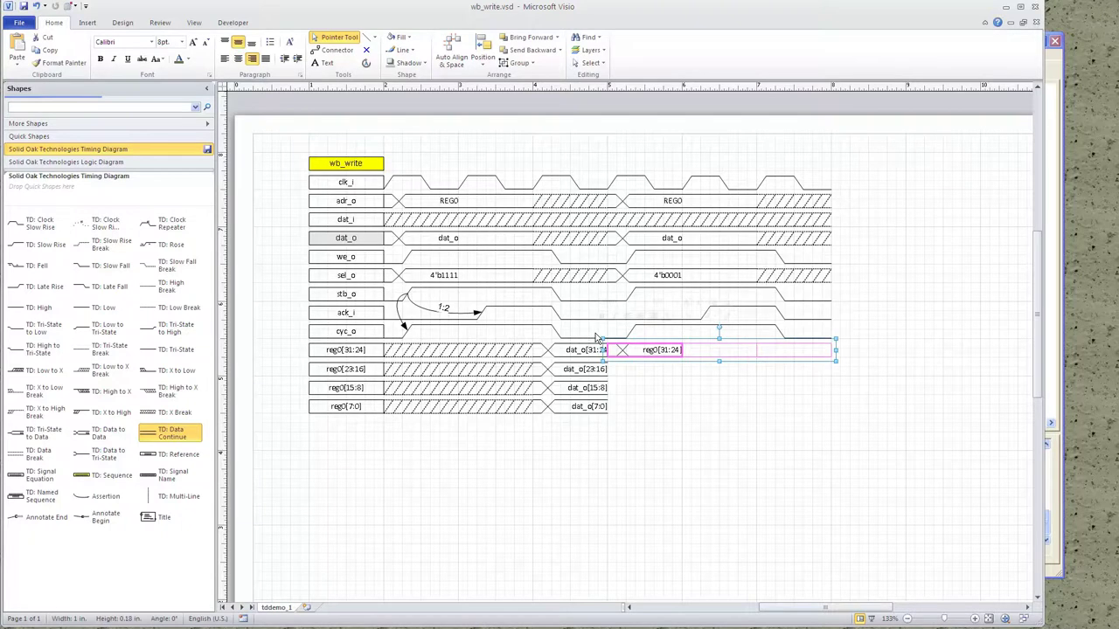
key(ctrl+d)
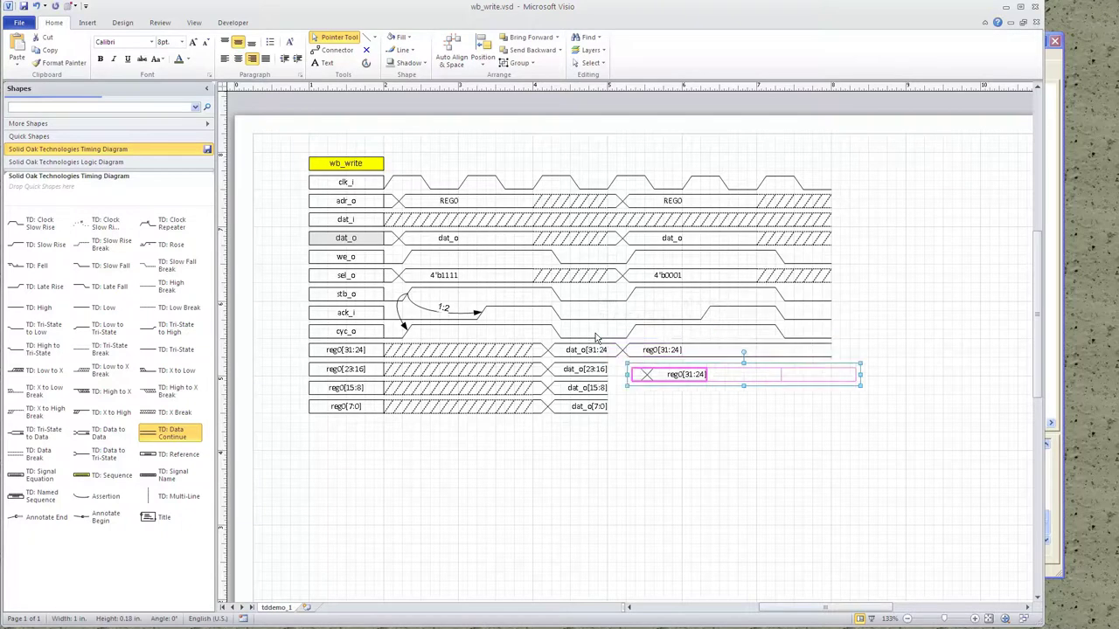
key(ctrl+d)
key(ctrl+d)
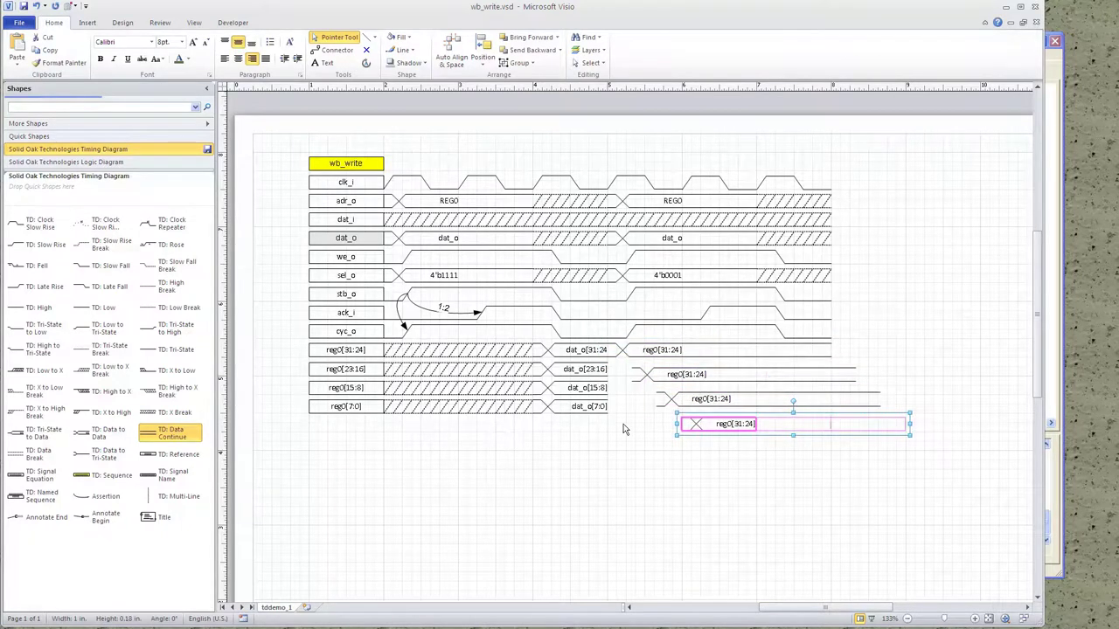
Align the three copied sections with the ends of the reg0[23:16], reg0[15:8] and reg0[7:0] rows.
click(620, 391)
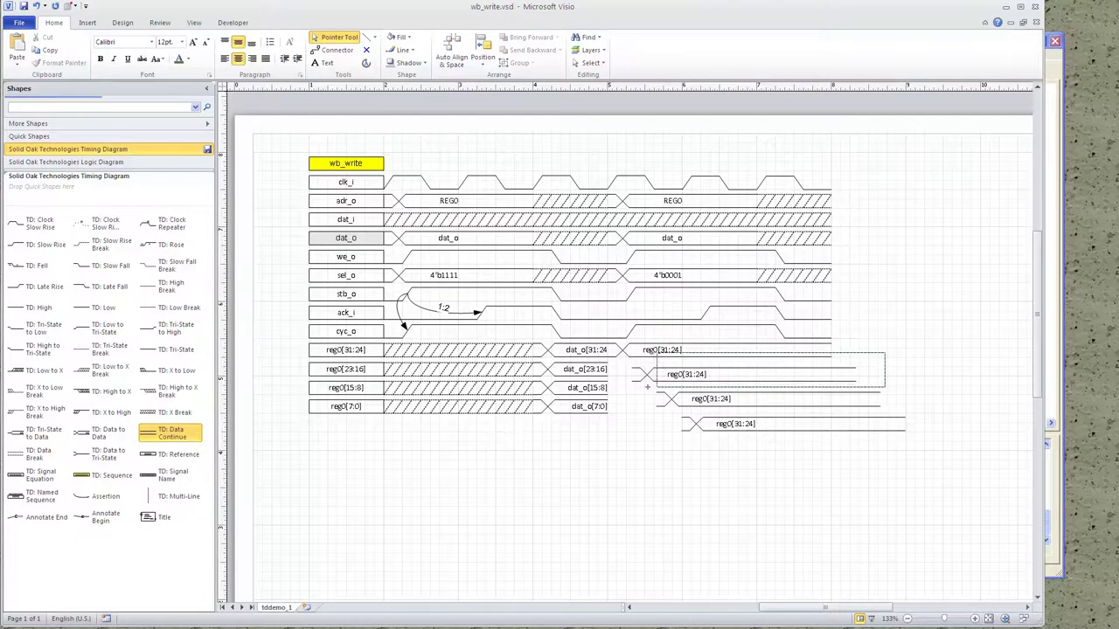
click(658, 387)
drag(658, 386, 905, 417)
drag(670, 400, 919, 447)
drag(697, 426, 622, 408)
drag(846, 434, 624, 404)
click(835, 472)
Change the copied second-cycle label in the reg0[23:16] row to reg0[23:16].
double_click(668, 371)
click(664, 369)
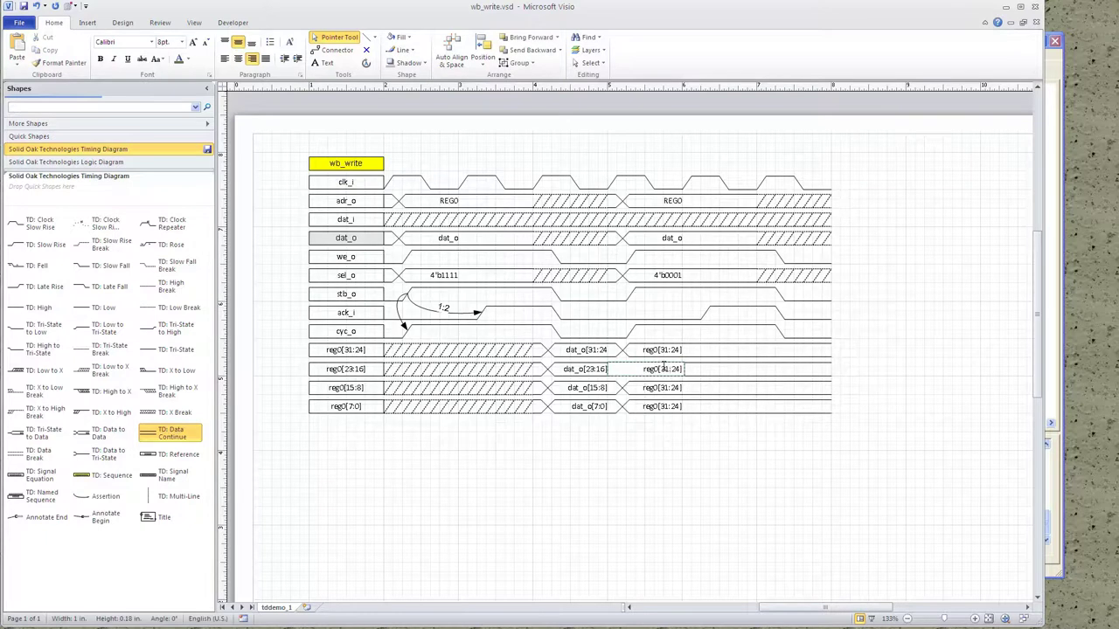
drag(661, 369, 678, 370)
text(:16])
Change the copied second-cycle label in the reg0[15:8] row to reg0[15:8].
click(666, 389)
double_click(664, 388)
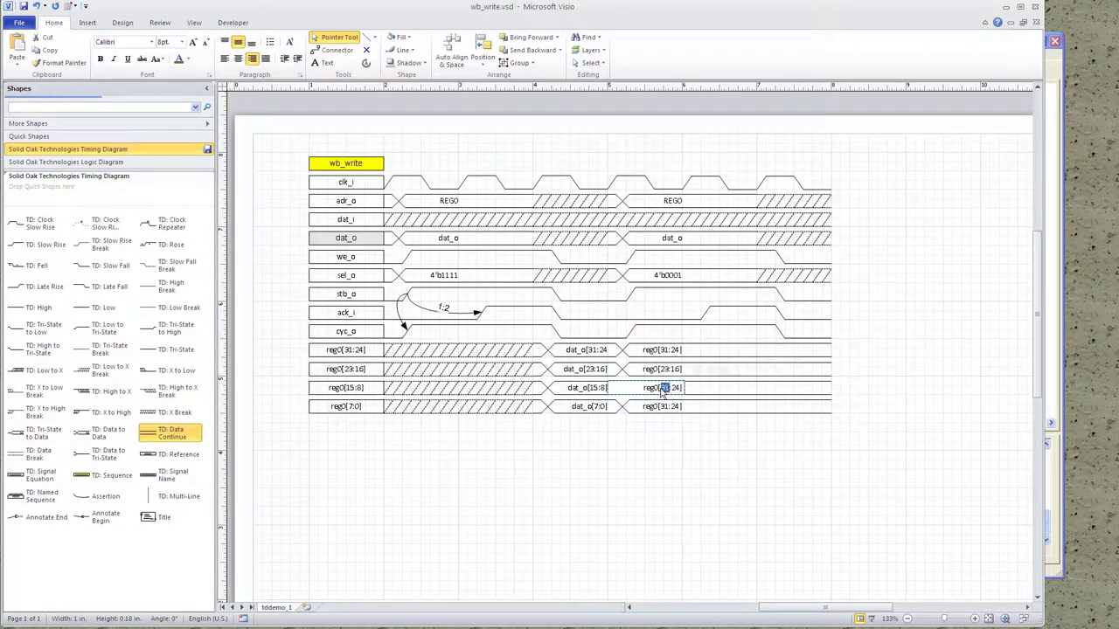
text(15)
double_click(676, 388)
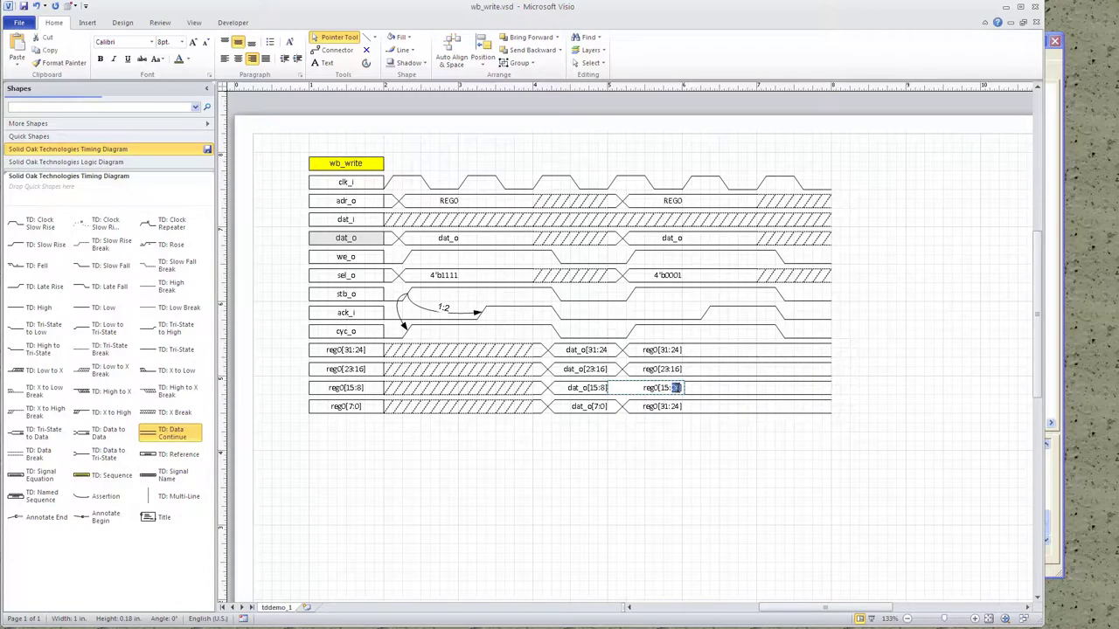
text(8)
key(Escape)
Change the copied second-cycle label in the reg0[7:0] row to reg0[7:0].
double_click(671, 409)
double_click(668, 407)
double_click(675, 407)
text(0)
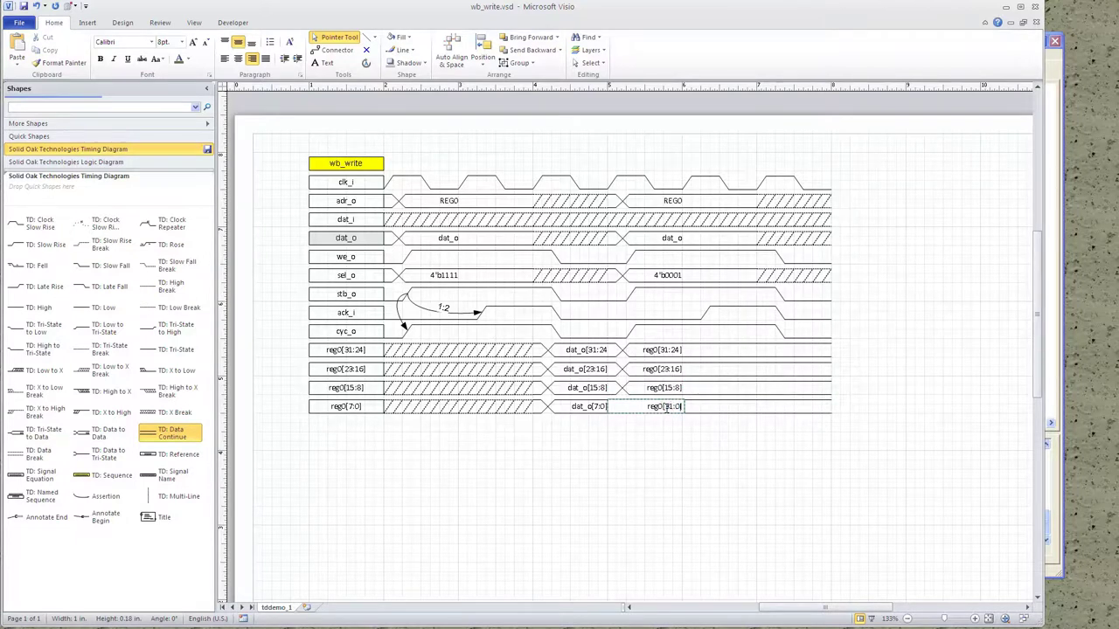
double_click(666, 407)
text(7)
click(711, 441)
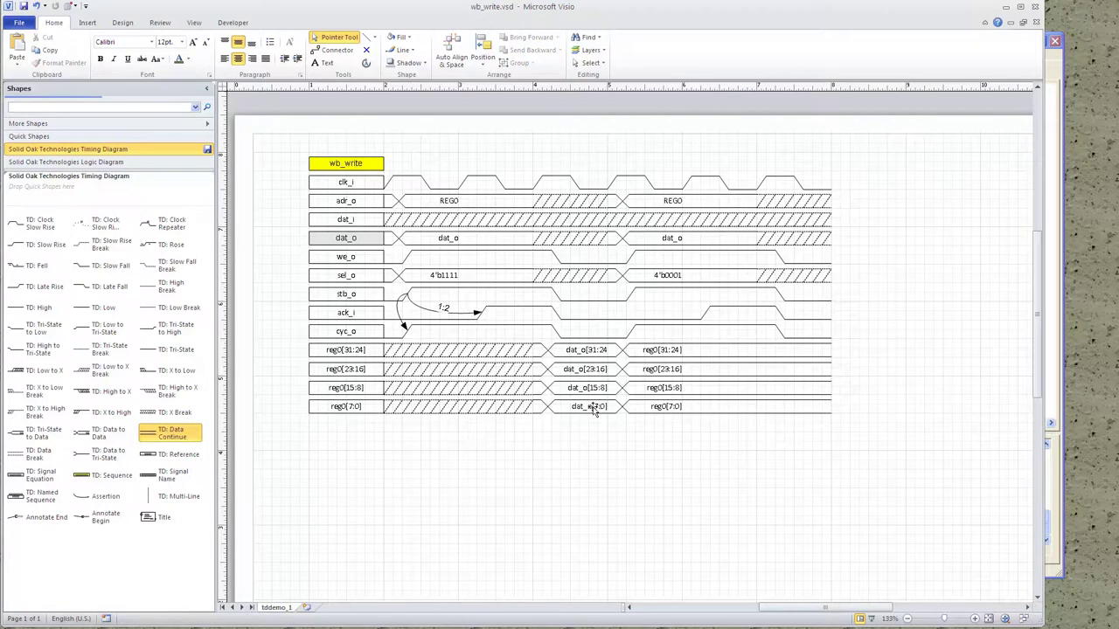
Replace the last segment of the reg0[7:0] row with a TD: Data to Data shape labelled dat_o[7:0].
click(810, 413)
key(Delete)
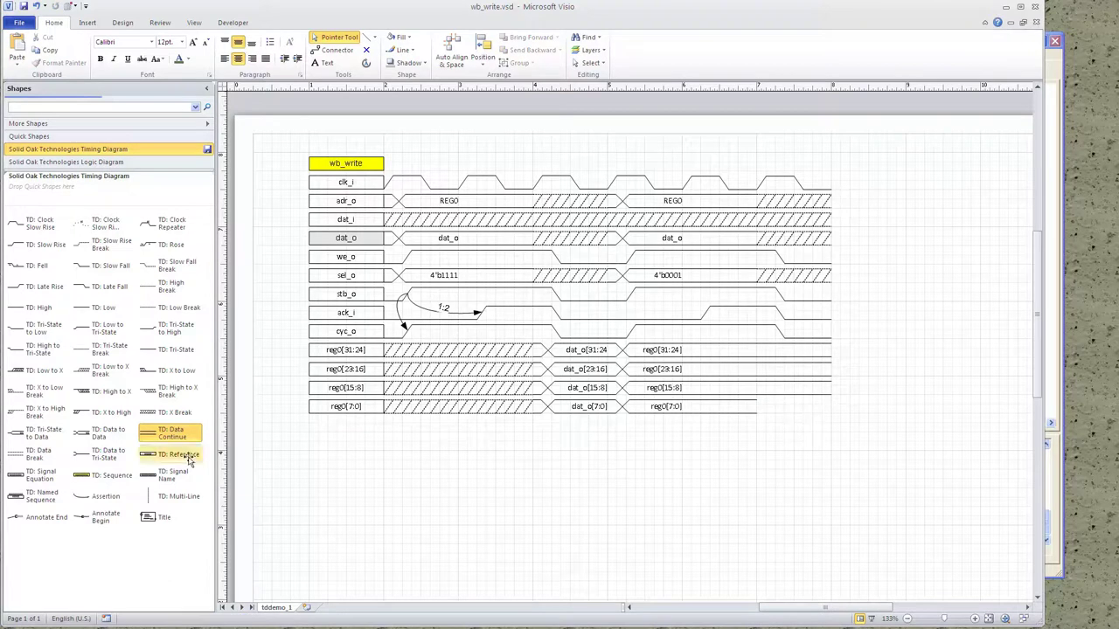
drag(77, 432, 794, 414)
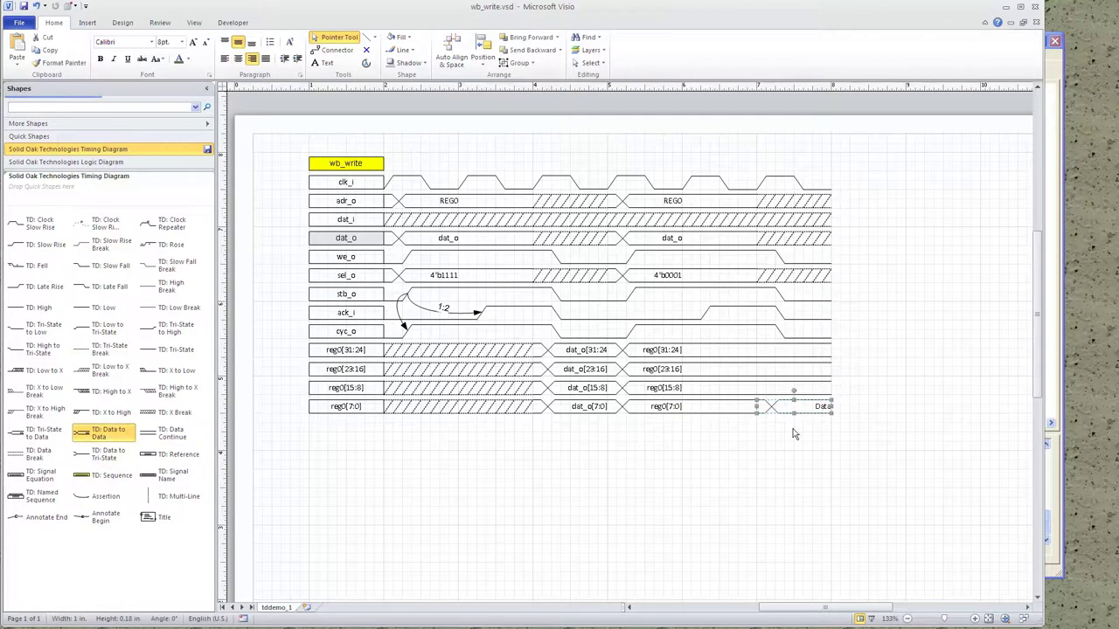
double_click(819, 407)
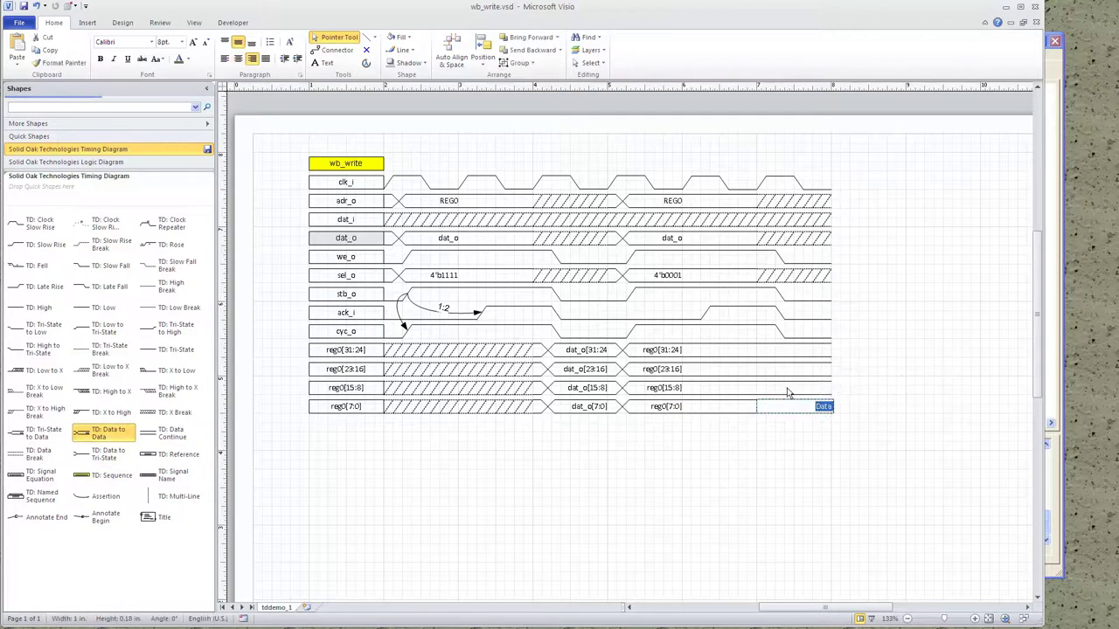
text(dat_o[7:0])
click(766, 427)
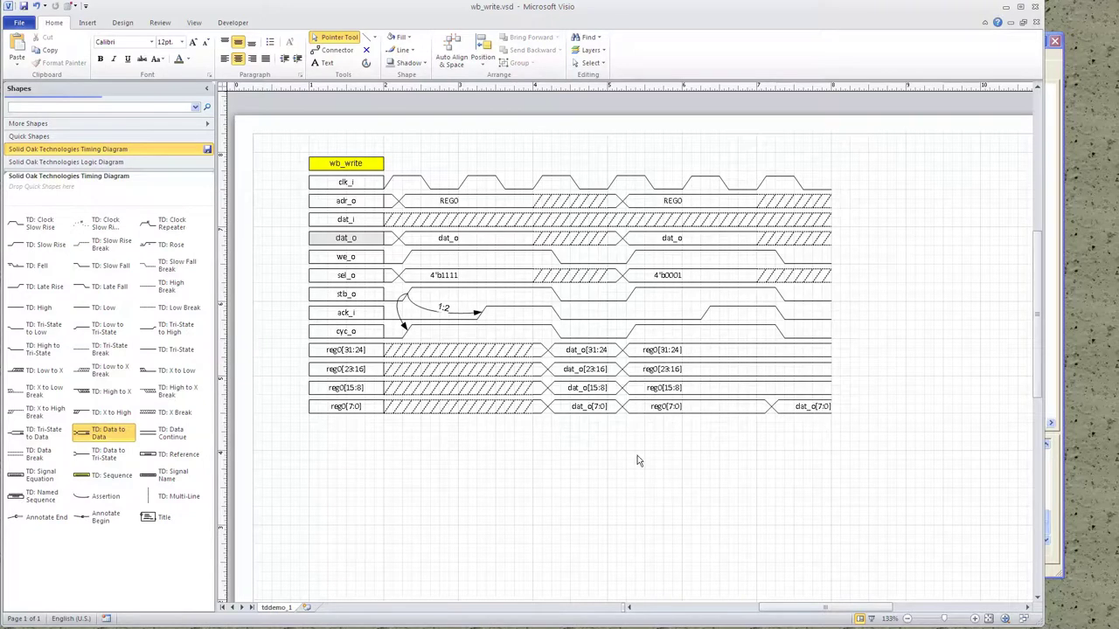
Move the title block with the SVA file settings further right on the page.
scroll(600, 456, up, 1)
scroll(600, 454, down, 2)
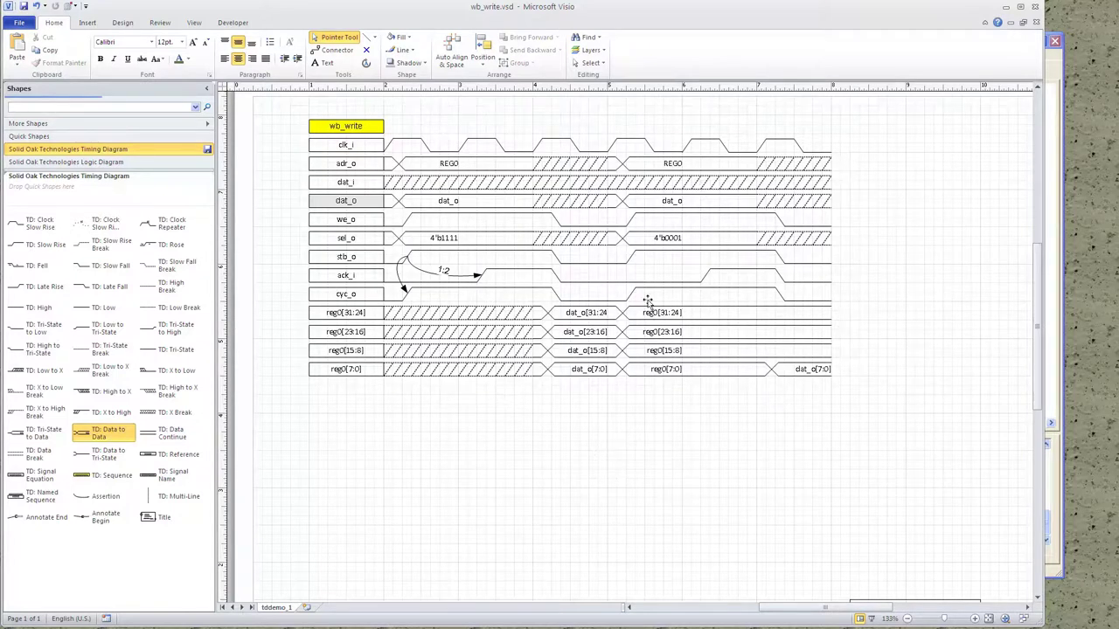
scroll(717, 404, down, 1)
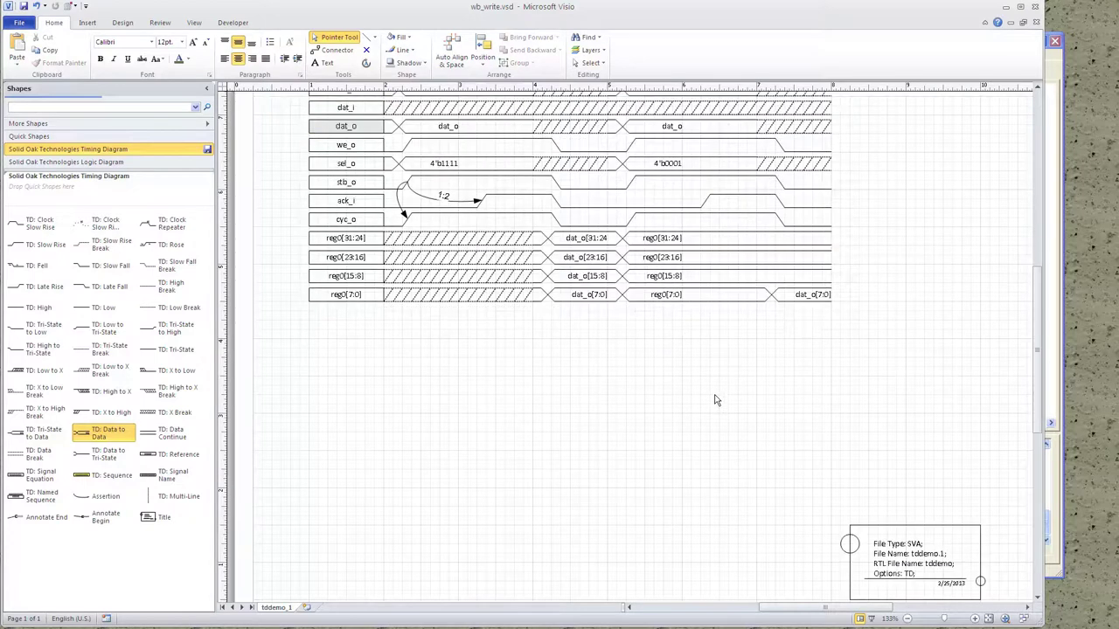
scroll(715, 400, up, 2)
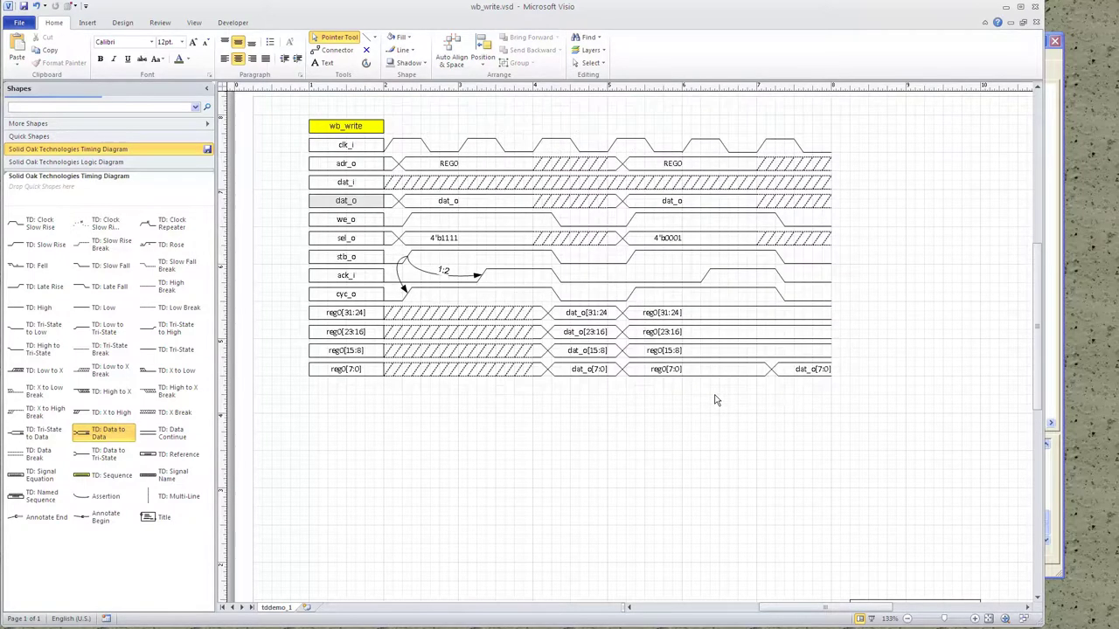
scroll(714, 397, down, 3)
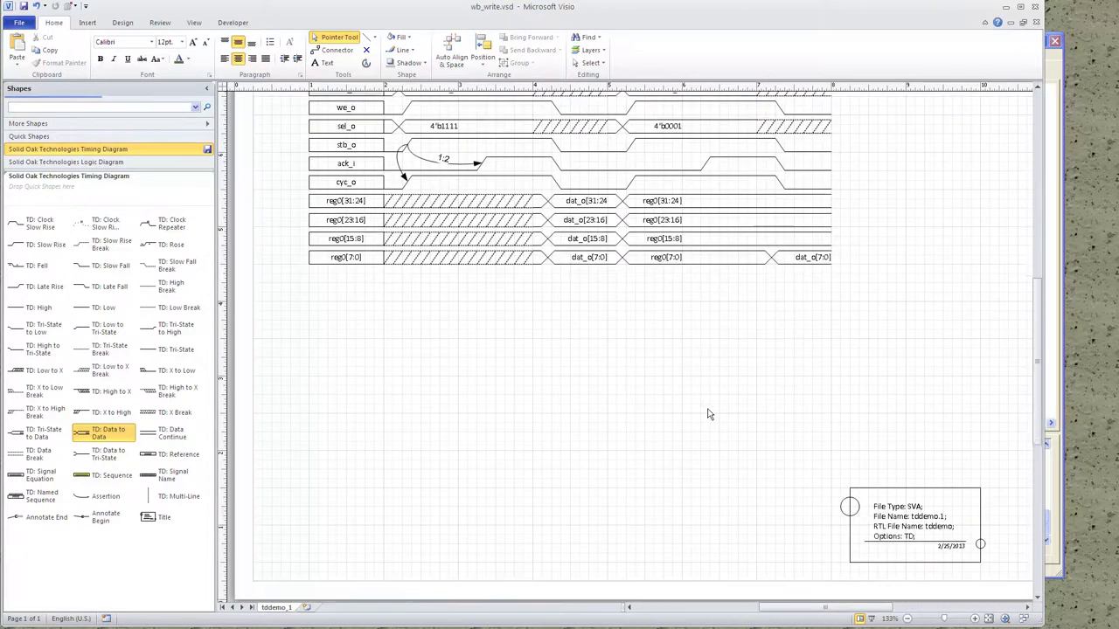
drag(944, 496, 990, 496)
scroll(712, 422, up, 3)
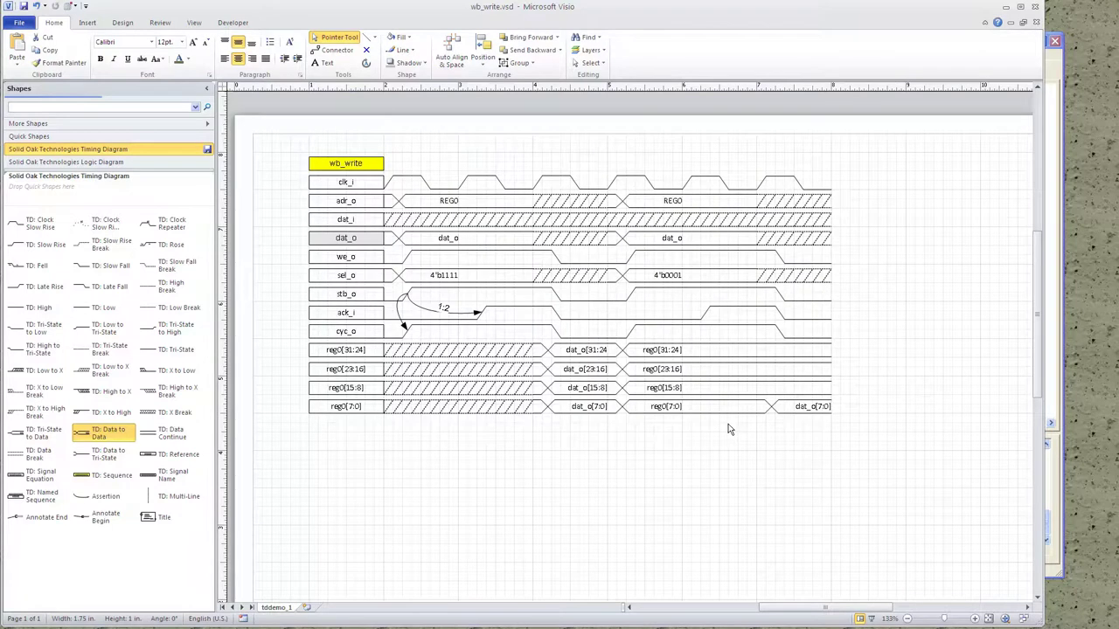
Duplicate the wb_write signal labels with their first three clock cycles and place the copy below the original diagram.
drag(282, 140, 604, 444)
drag(277, 146, 633, 443)
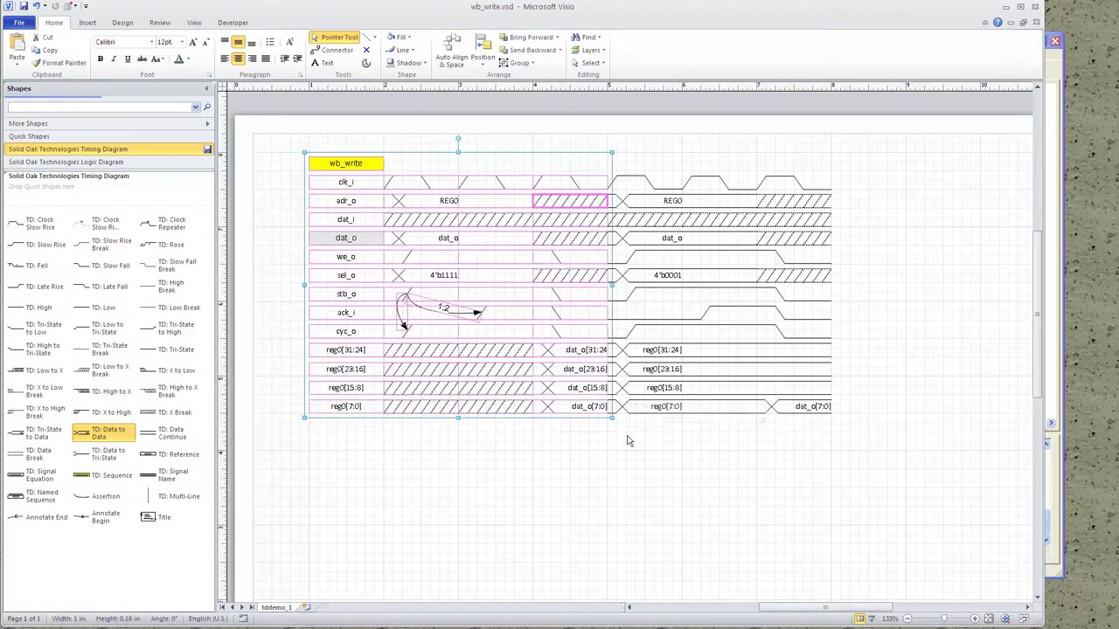
scroll(535, 353, down, 1)
scroll(535, 353, down, 3)
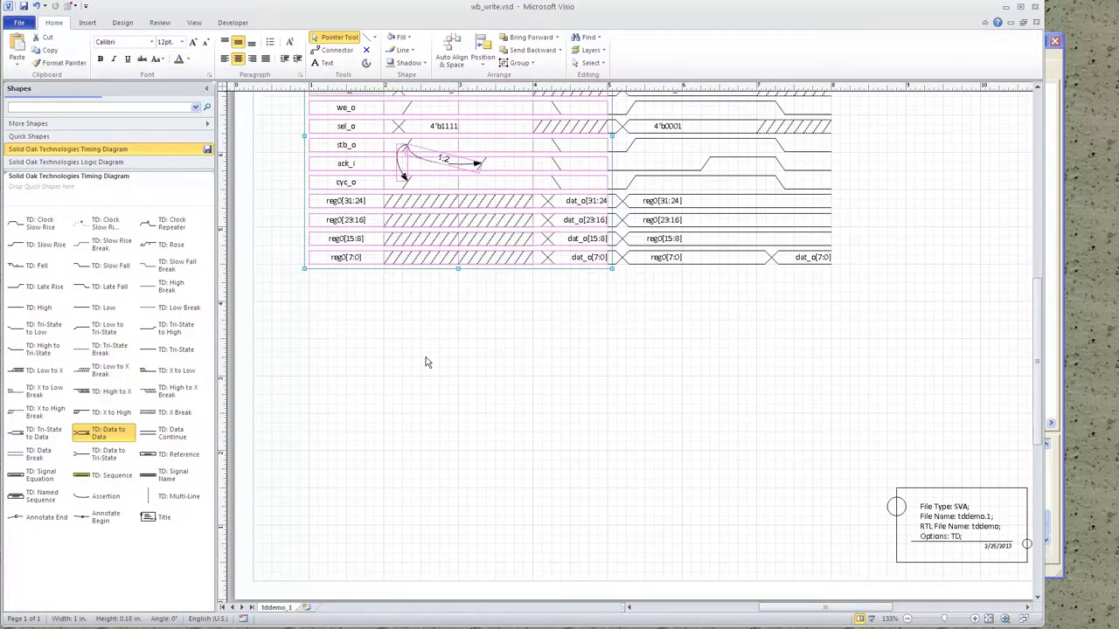
key(ctrl+d)
drag(418, 234, 394, 481)
click(690, 446)
Rename the sequence label of the copied diagram to wb_write1.
double_click(366, 289)
click(370, 290)
text(1)
click(664, 371)
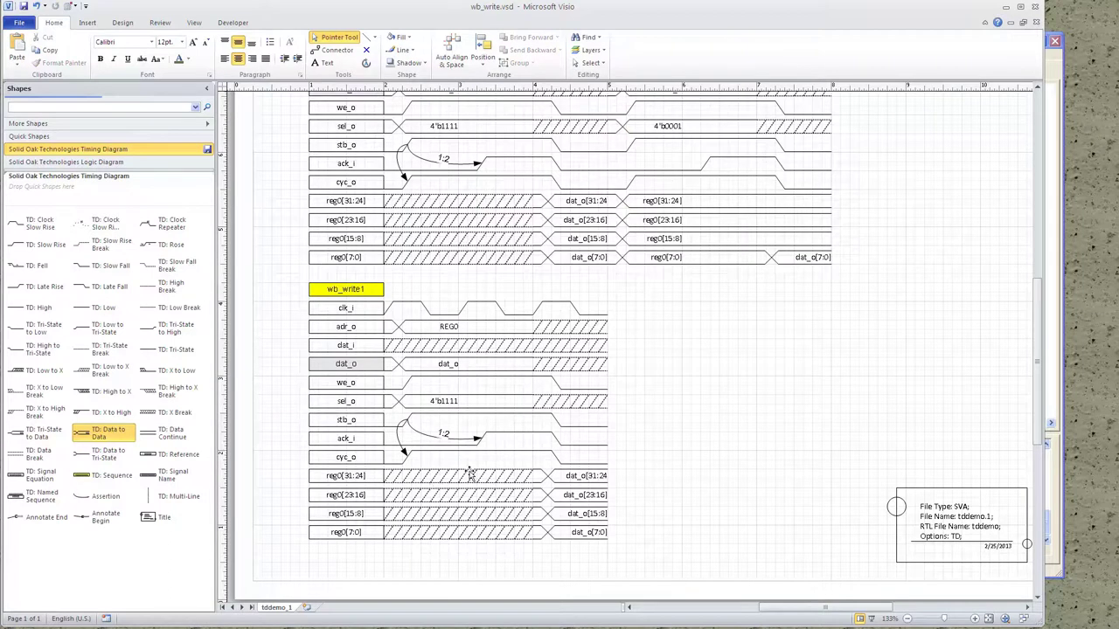
Set the sel_o value in the wb_write1 diagram to 4'b0010.
double_click(450, 403)
click(453, 405)
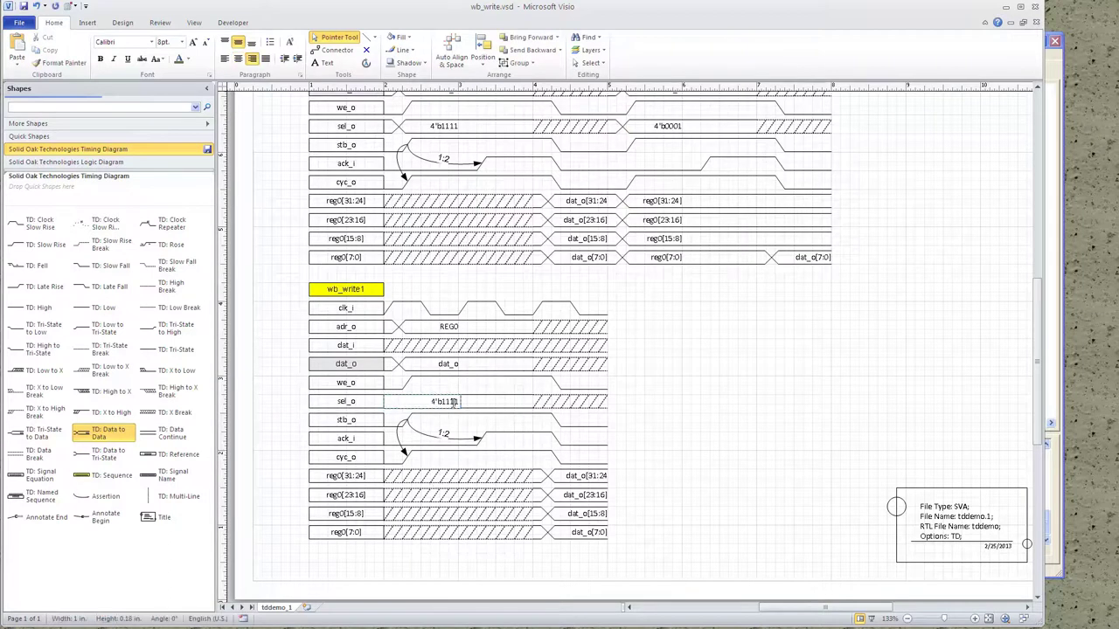
key(BackSpace)
double_click(587, 515)
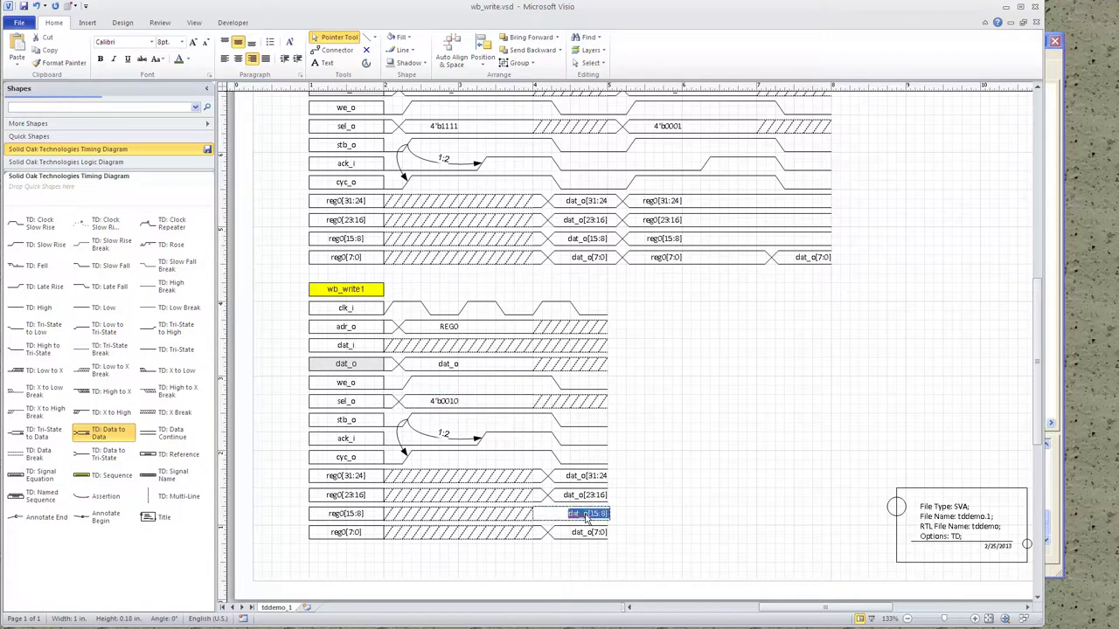
double_click(584, 496)
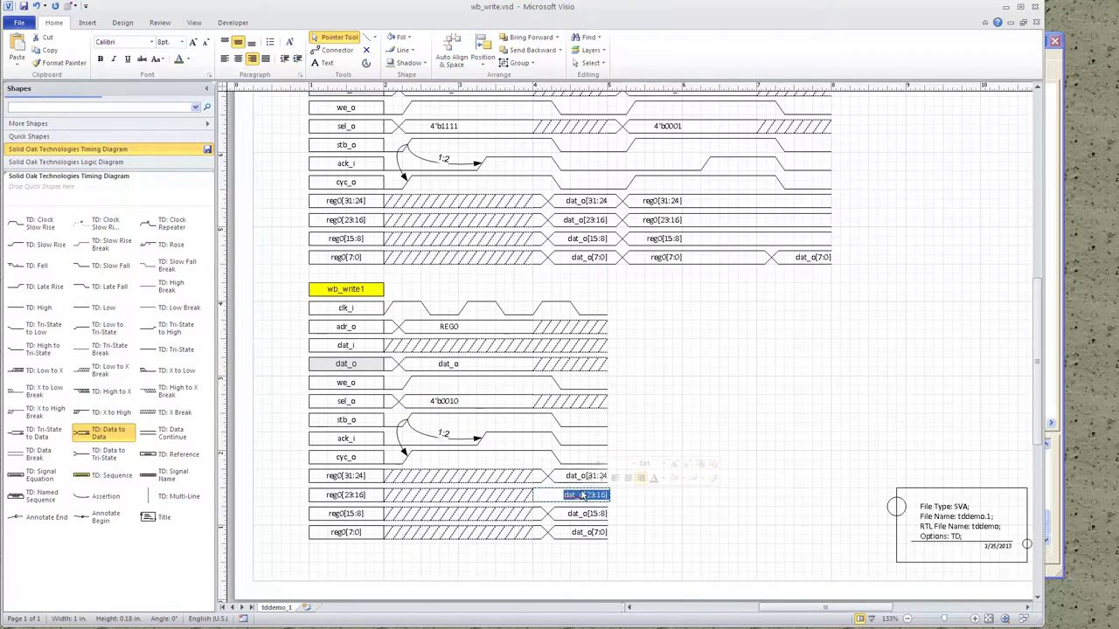
double_click(578, 477)
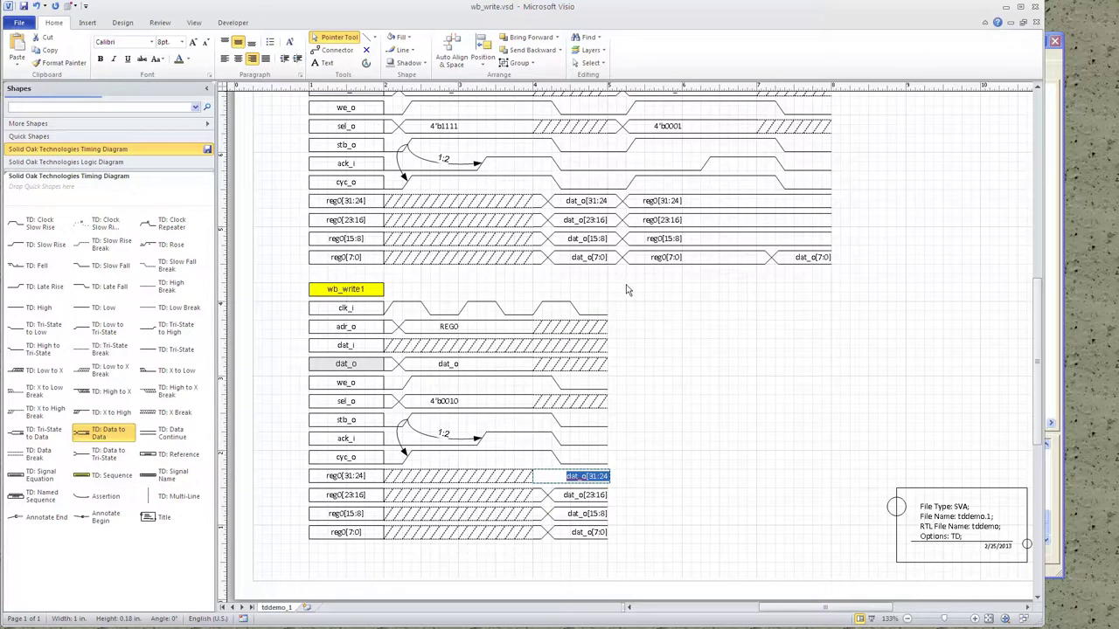
drag(609, 285, 717, 187)
drag(606, 287, 721, 170)
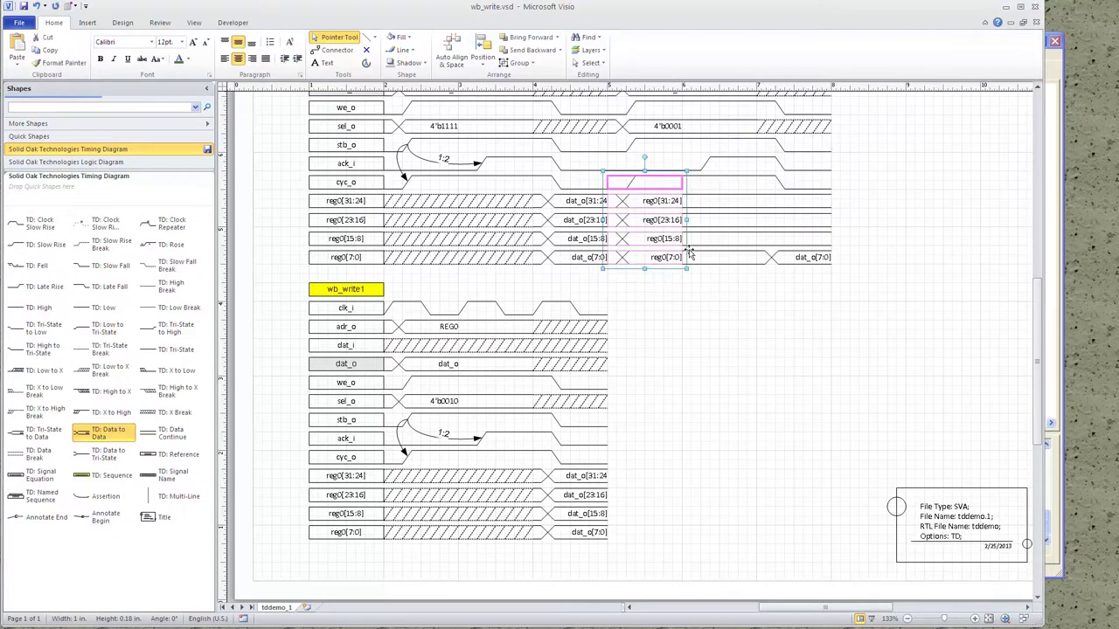
click(634, 304)
drag(602, 284, 703, 189)
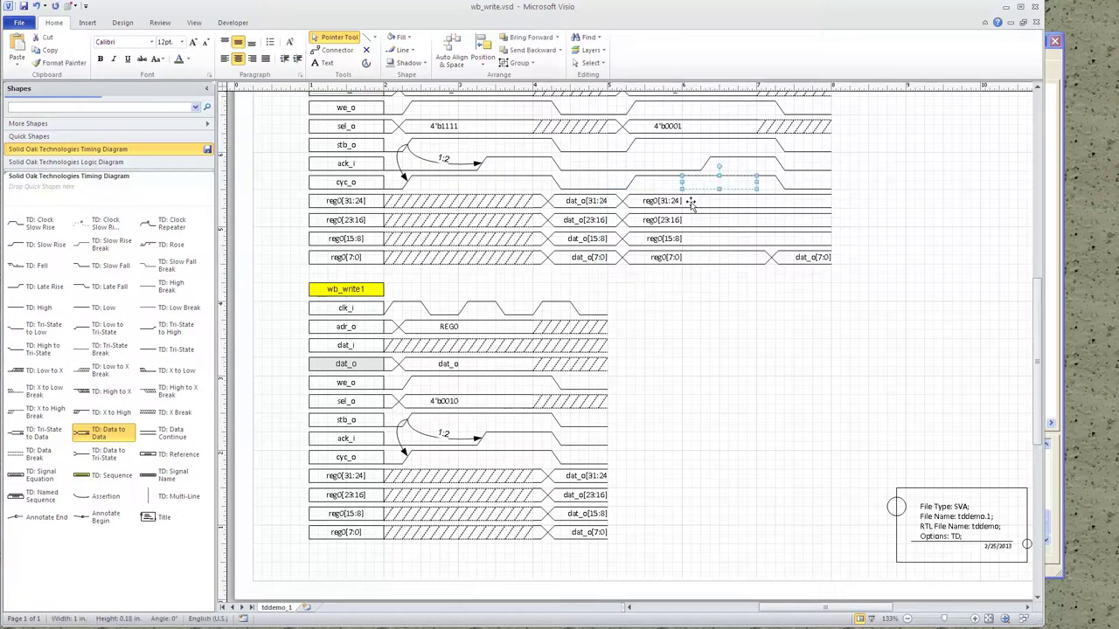
drag(613, 284, 697, 190)
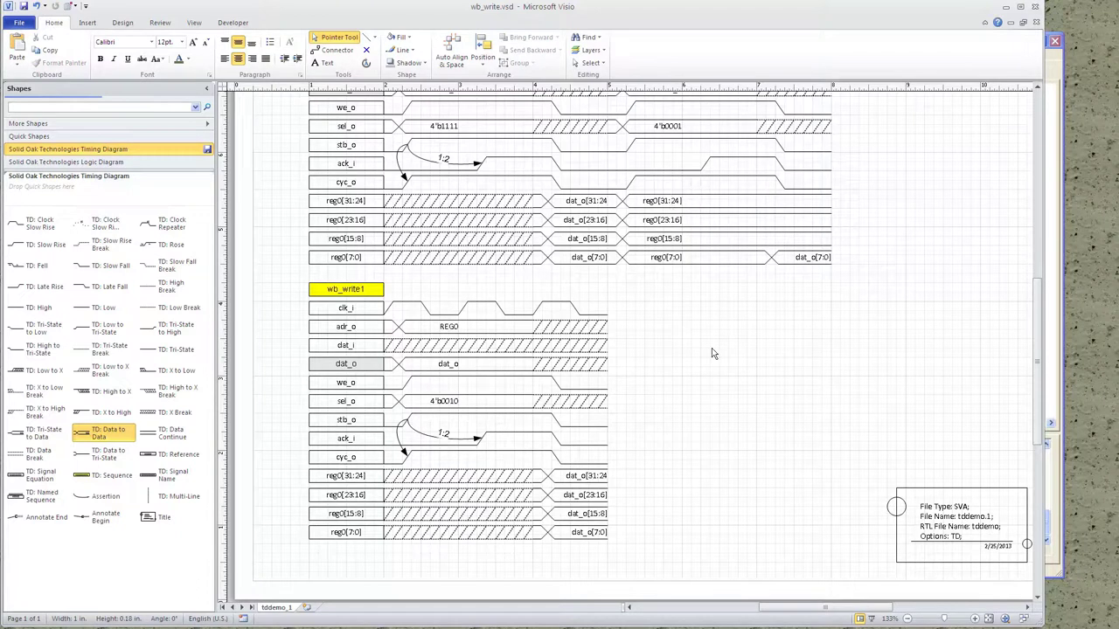
Replace the third-cycle dat_o cells on the four reg0 rows of wb_write1 with copies of the fourth-cycle reg0 cells from wb_write.
click(661, 201)
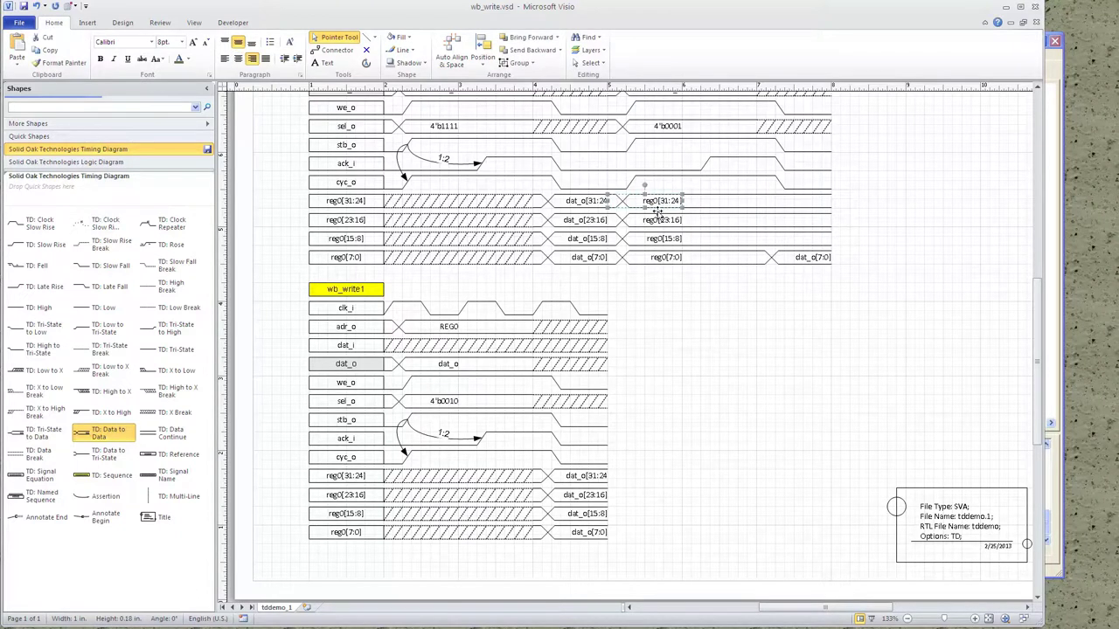
click(647, 232)
drag(647, 245, 646, 266)
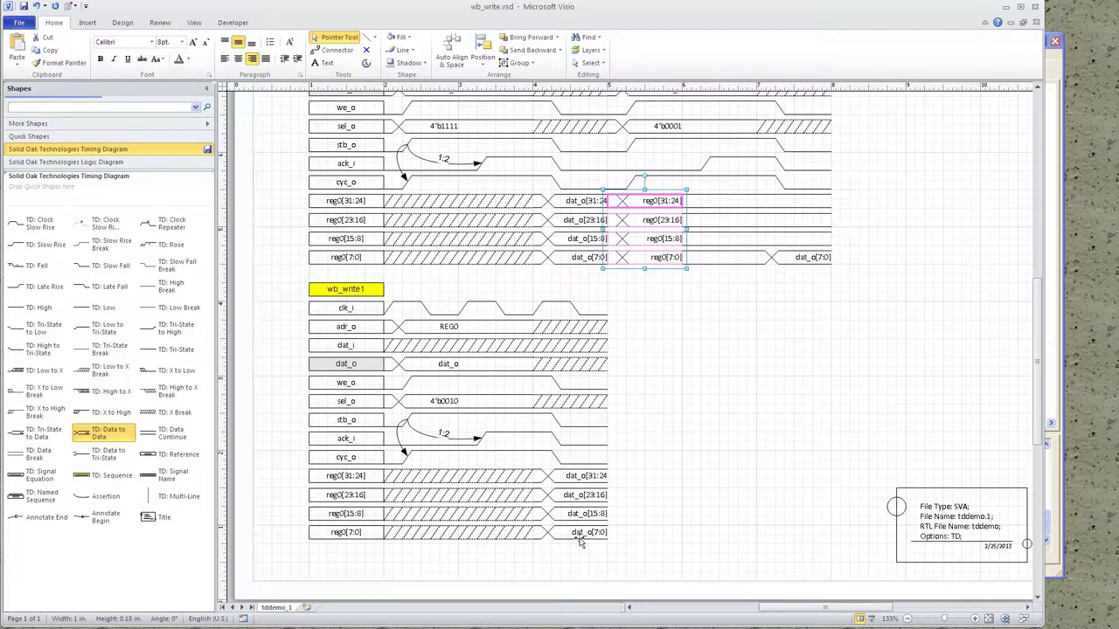
key(ctrl+d)
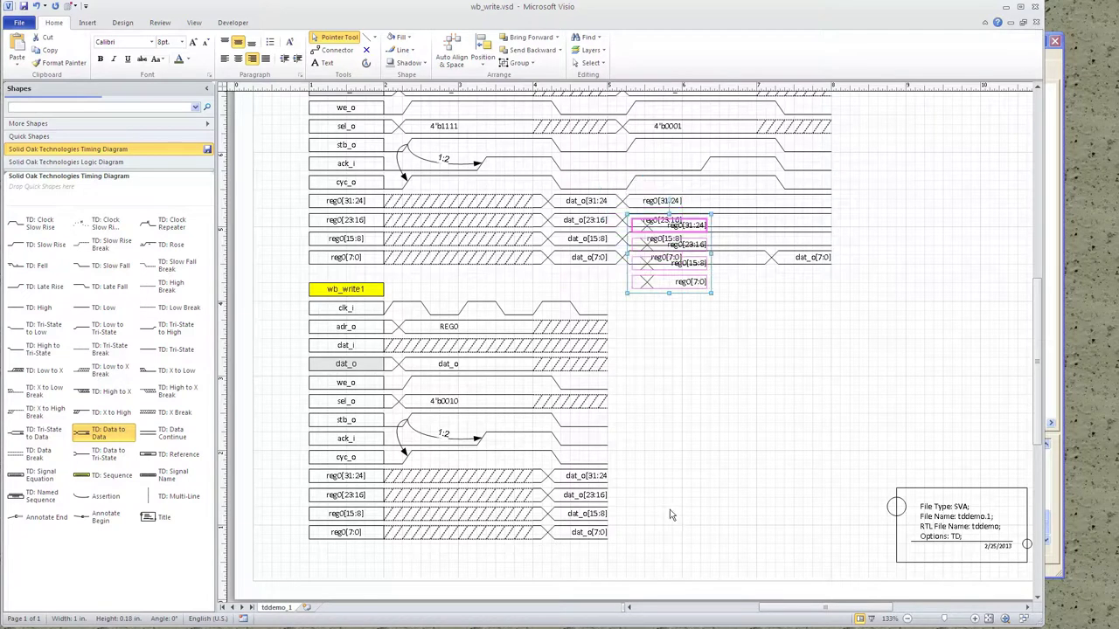
click(658, 282)
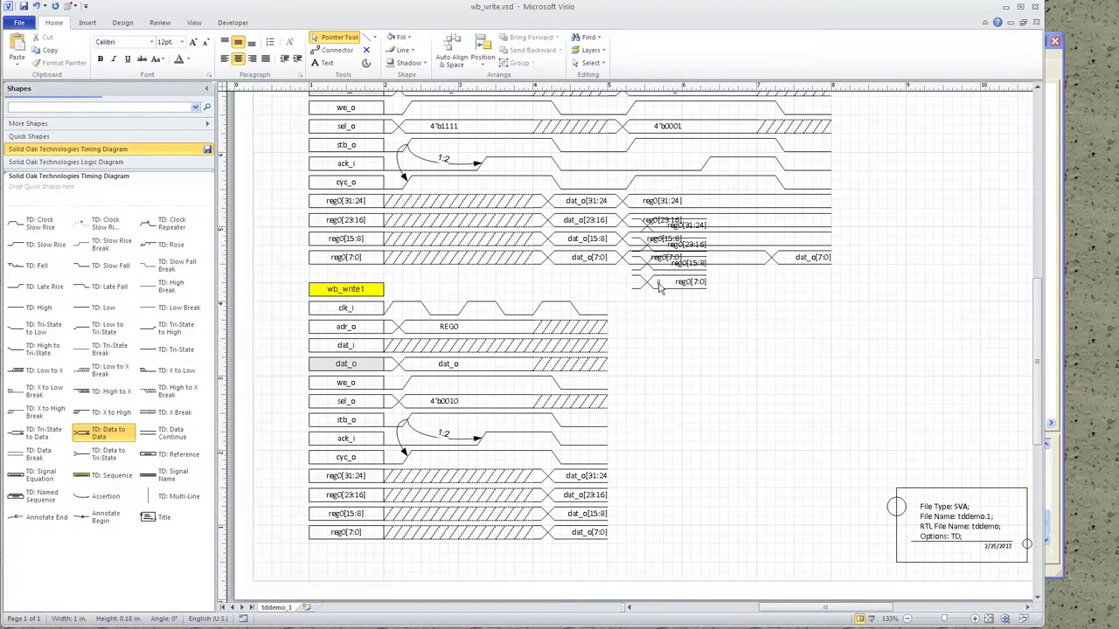
key(ctrl+z)
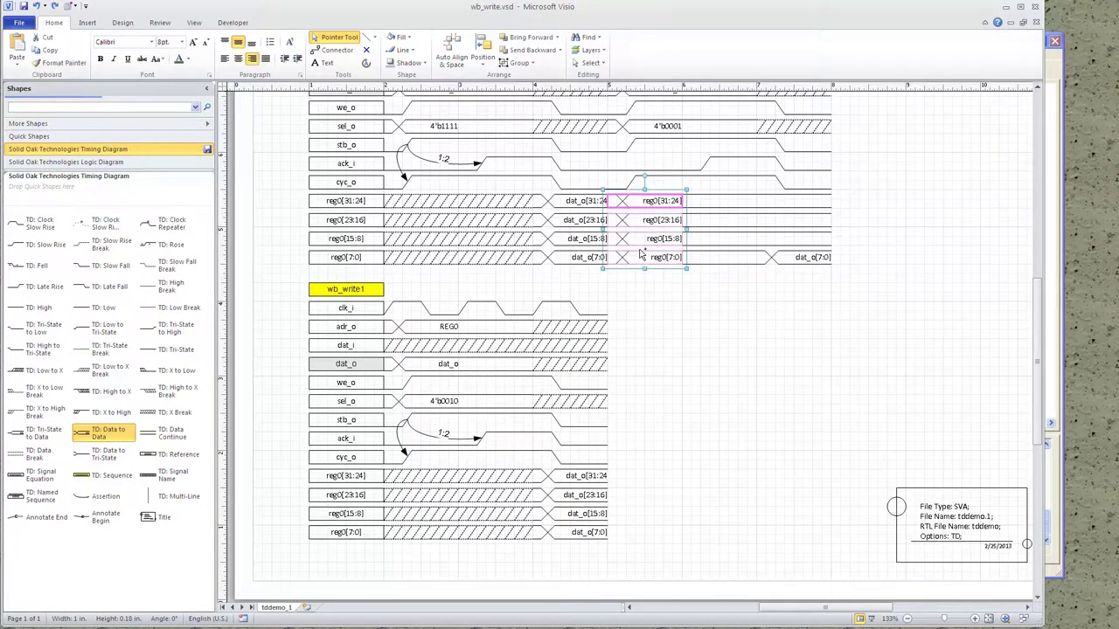
key(ctrl+d)
drag(655, 280, 708, 518)
drag(512, 561, 632, 469)
key(Delete)
drag(667, 436, 771, 560)
drag(724, 528, 578, 537)
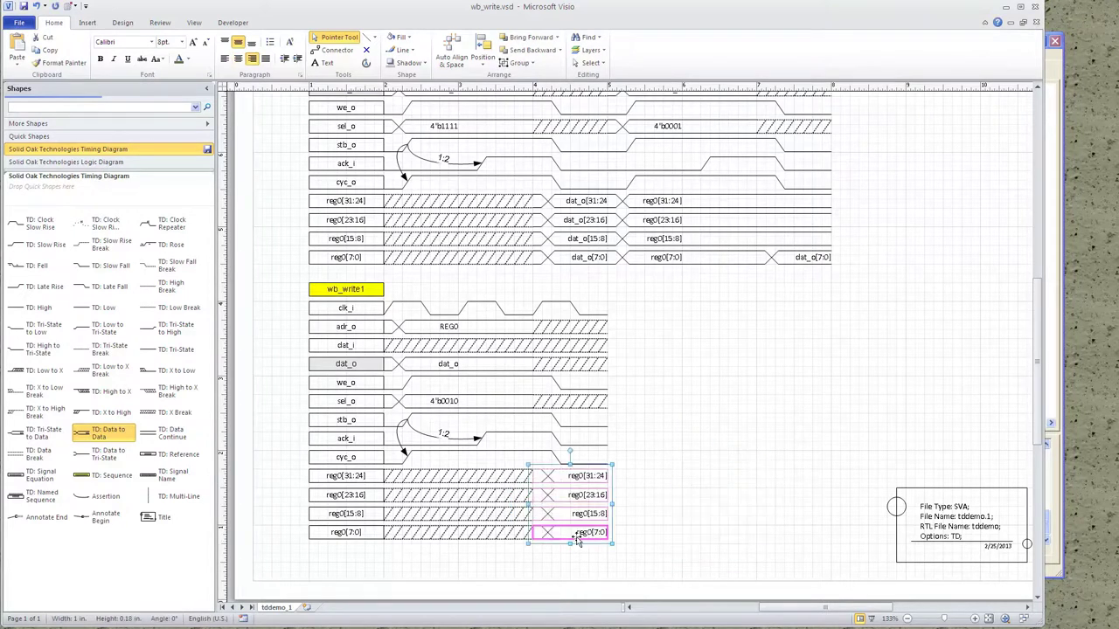
Change the third-cycle value on the reg0[15:8] row of the wb_write1 diagram to dat_o[15:8].
click(591, 537)
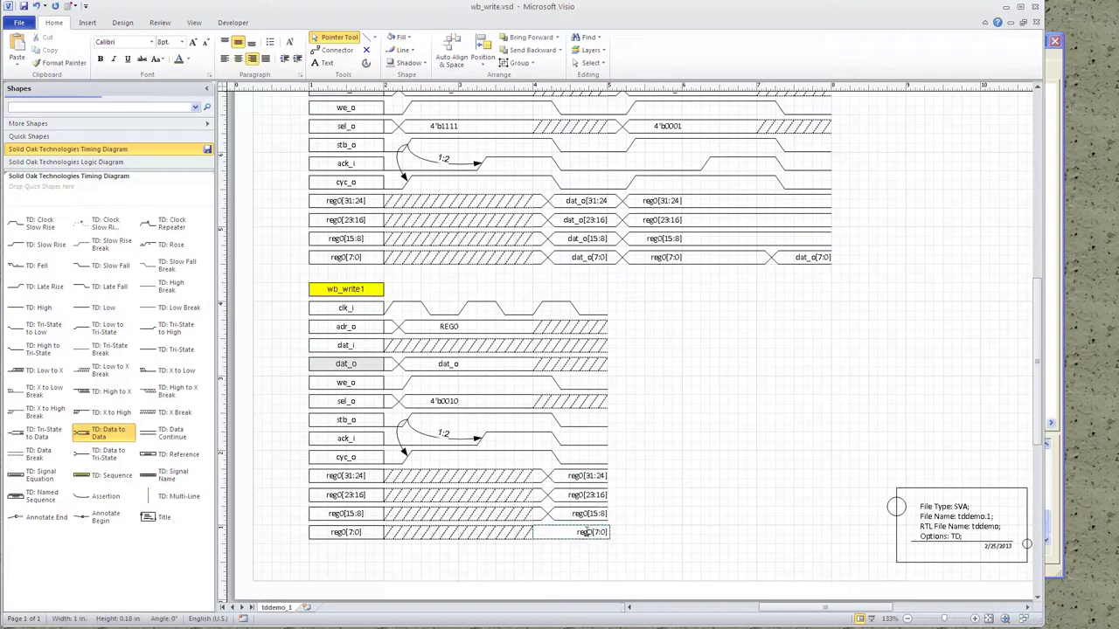
drag(576, 532, 584, 533)
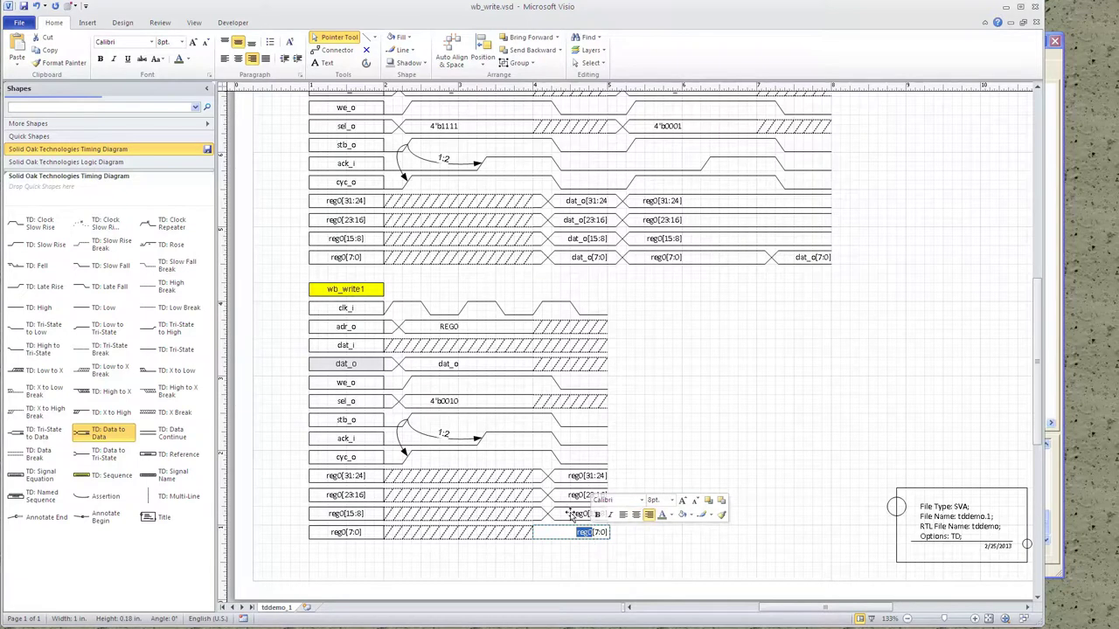
click(574, 518)
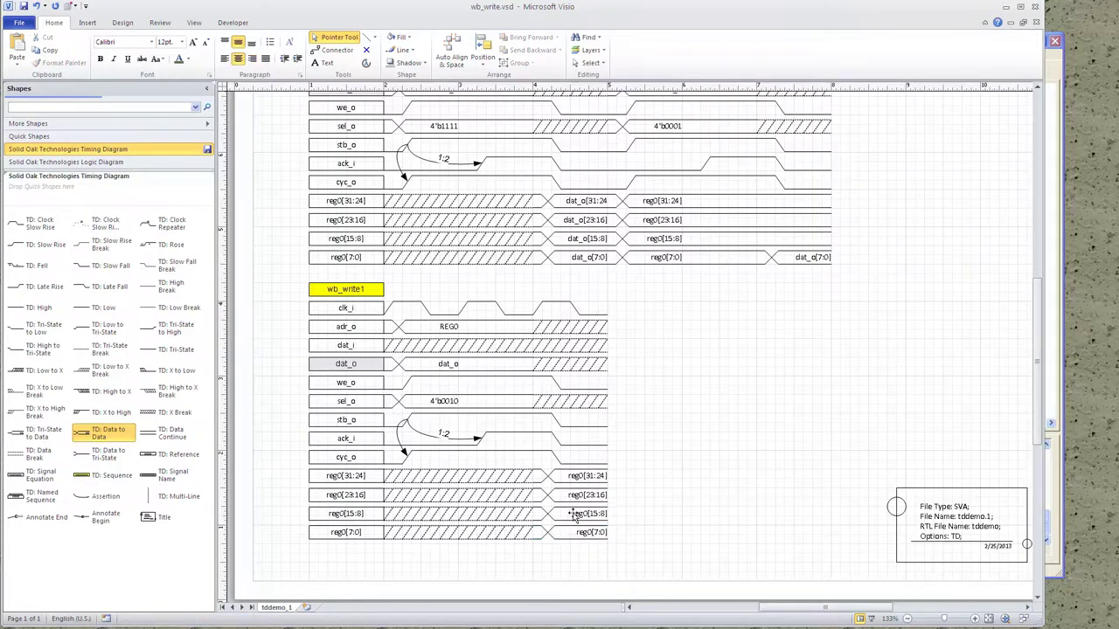
double_click(574, 516)
drag(573, 515, 582, 515)
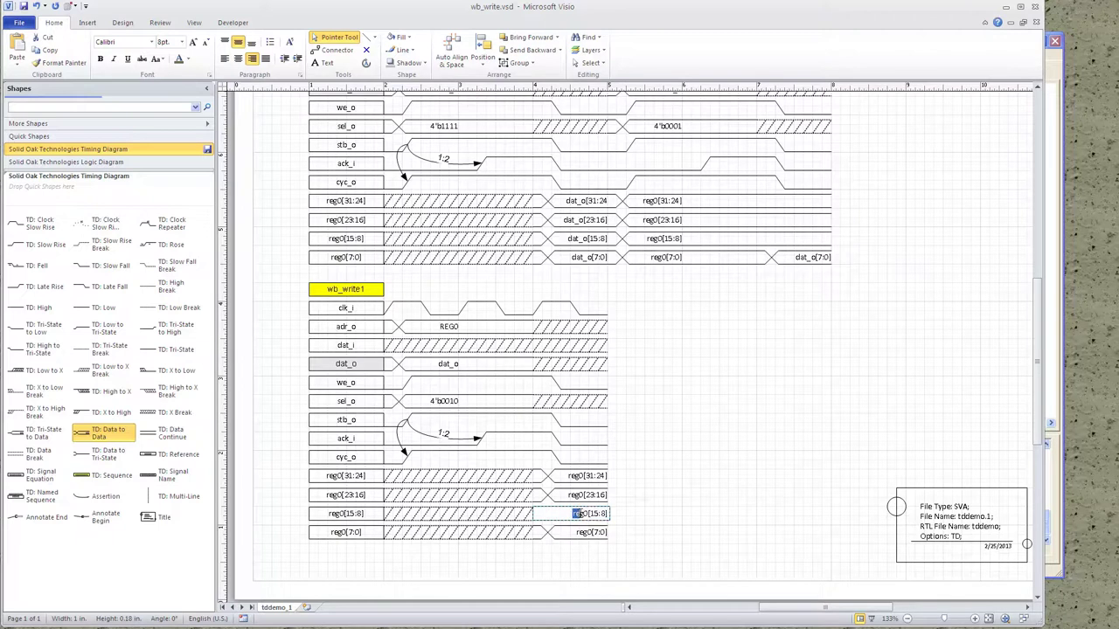
text(dat_o)
click(731, 444)
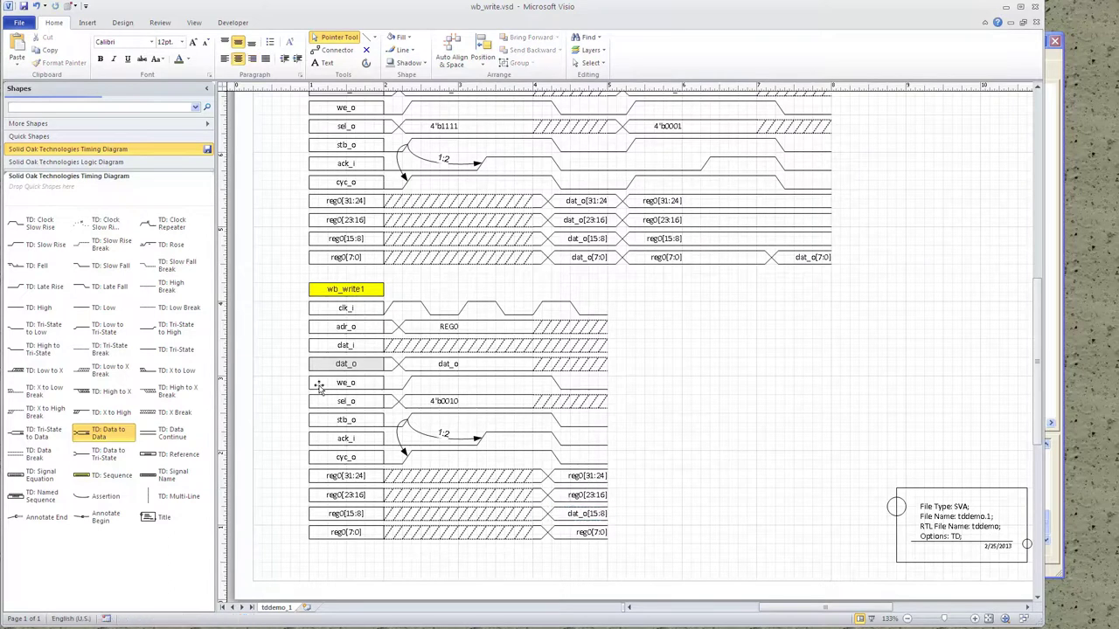
Delete the two assertion arrows from stb_o to ack_i and from stb_o to cyc_o in the wb_write1 diagram.
click(420, 433)
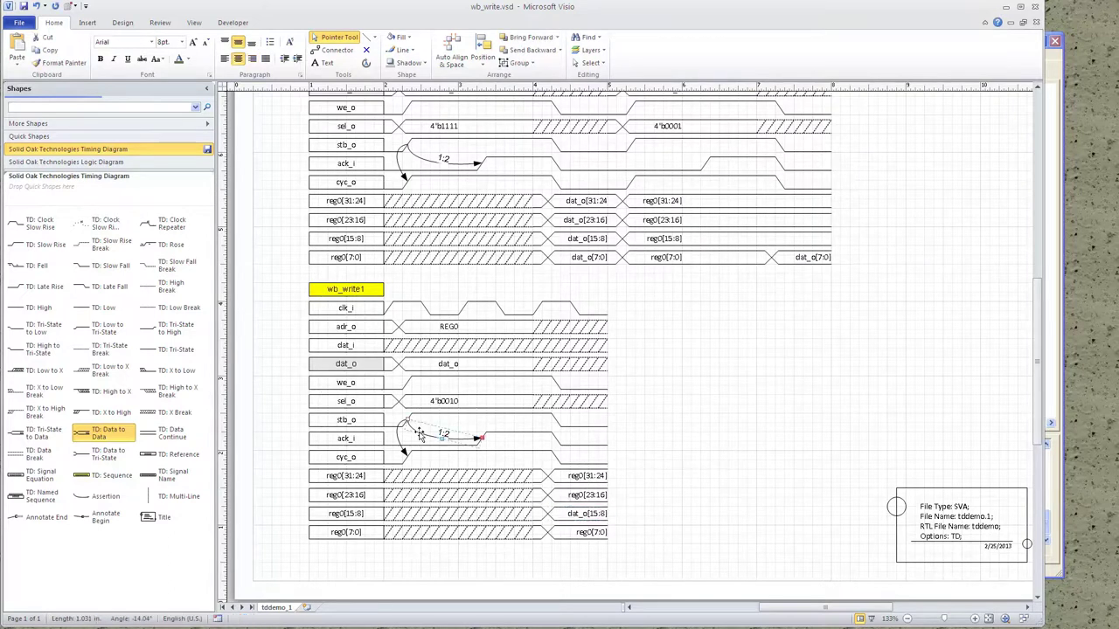
key(Delete)
click(398, 434)
key(Delete)
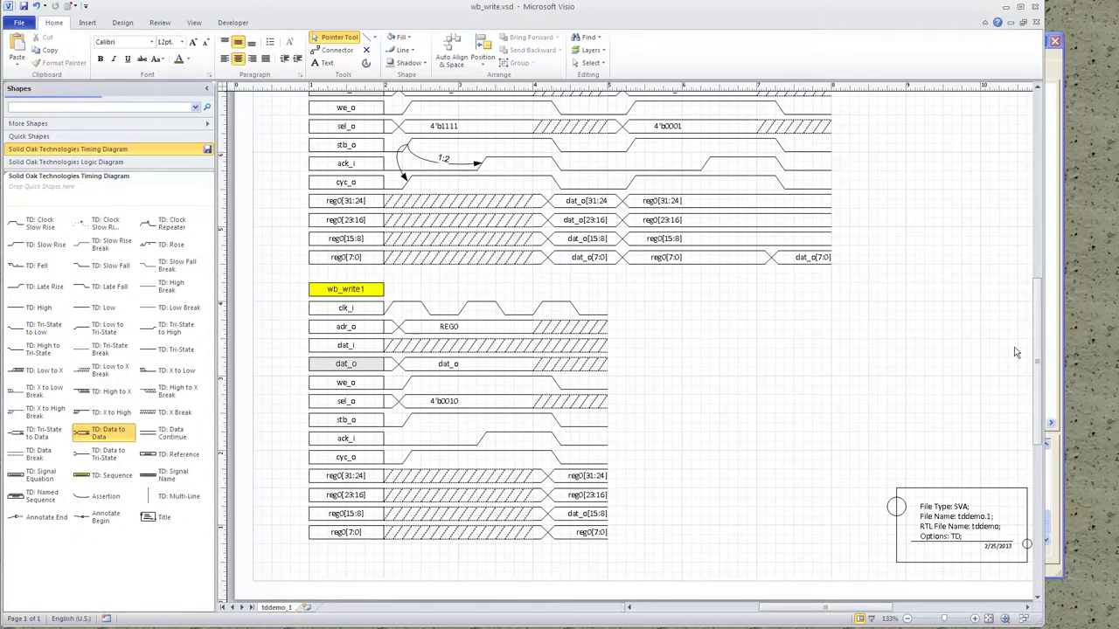
Switch to CoverAll and run the generation of sequences and assertions for the current document.
click(1061, 342)
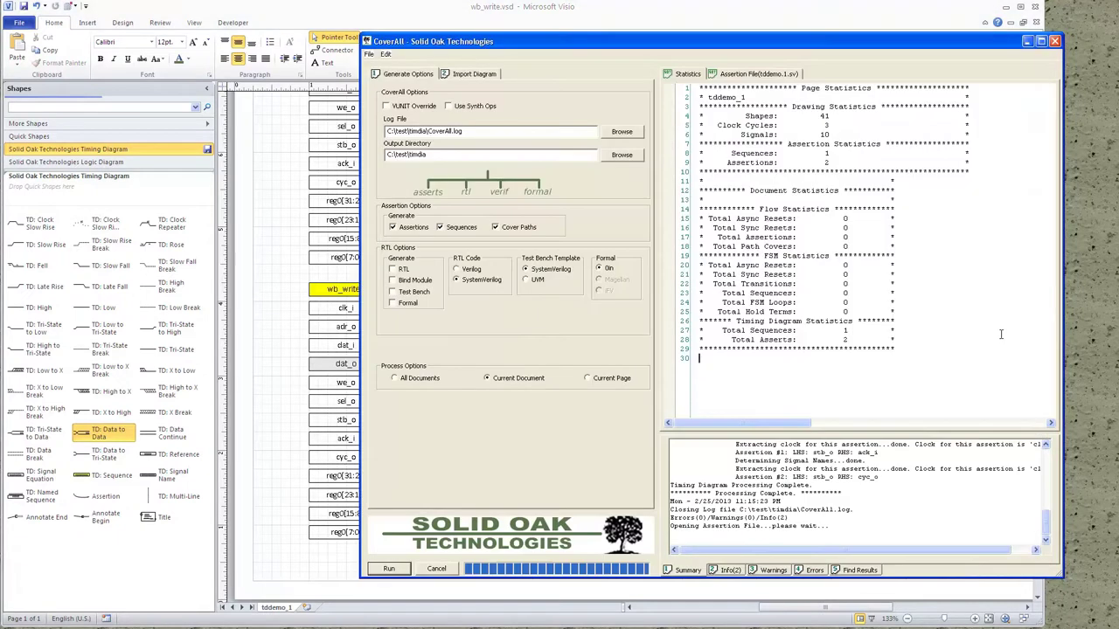
click(387, 569)
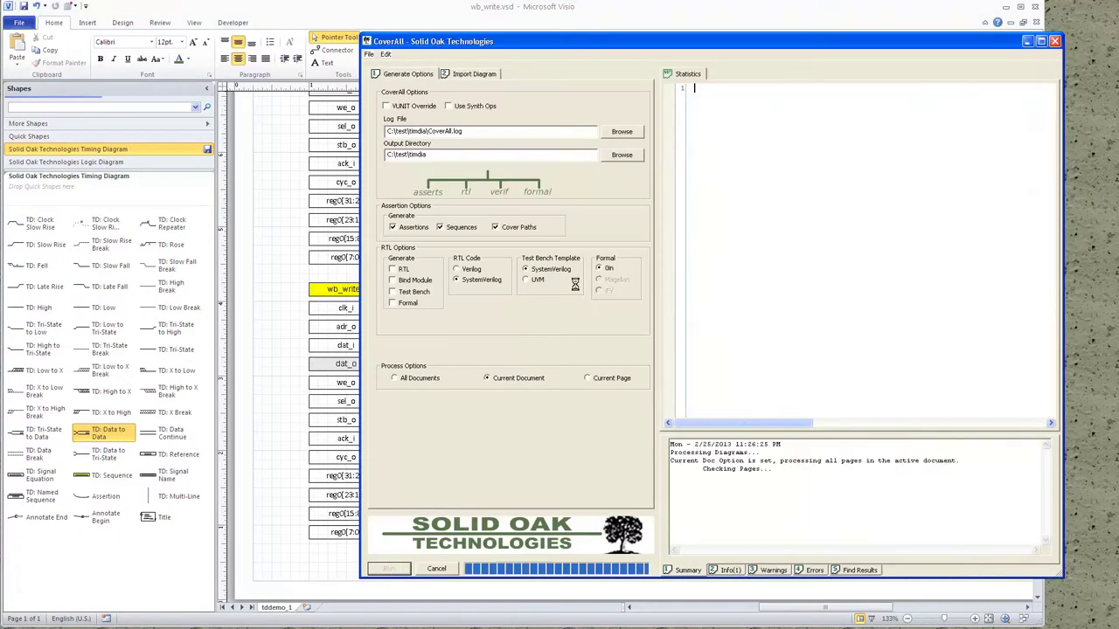
click(688, 338)
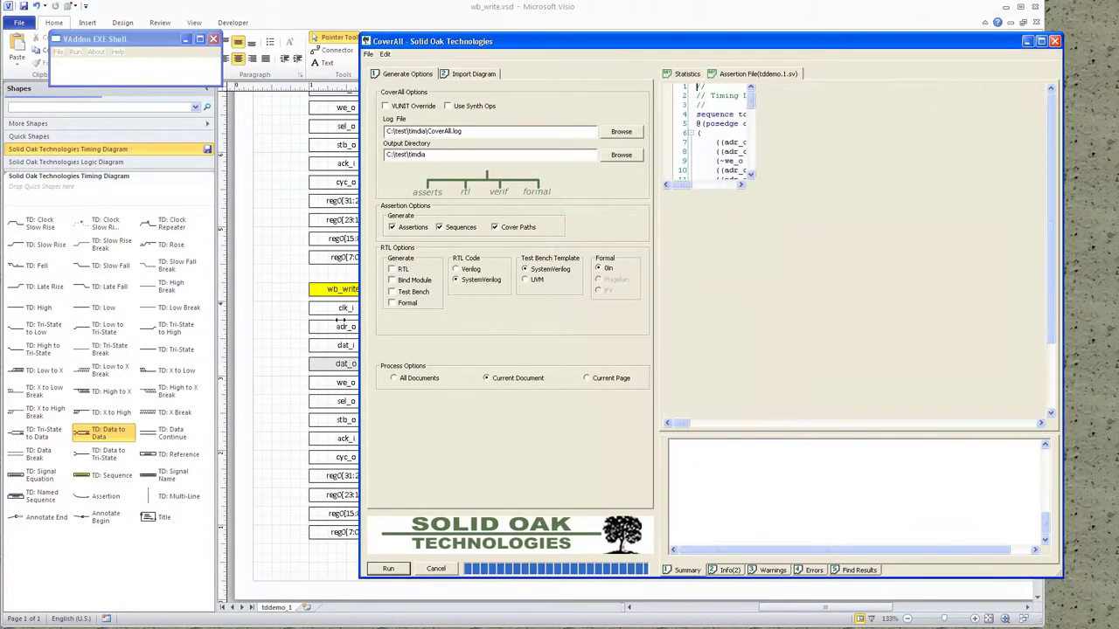
Widen the CoverAll window and examine the generated wb_write and wb_write1 sequences in the assertion file.
drag(359, 319, 210, 318)
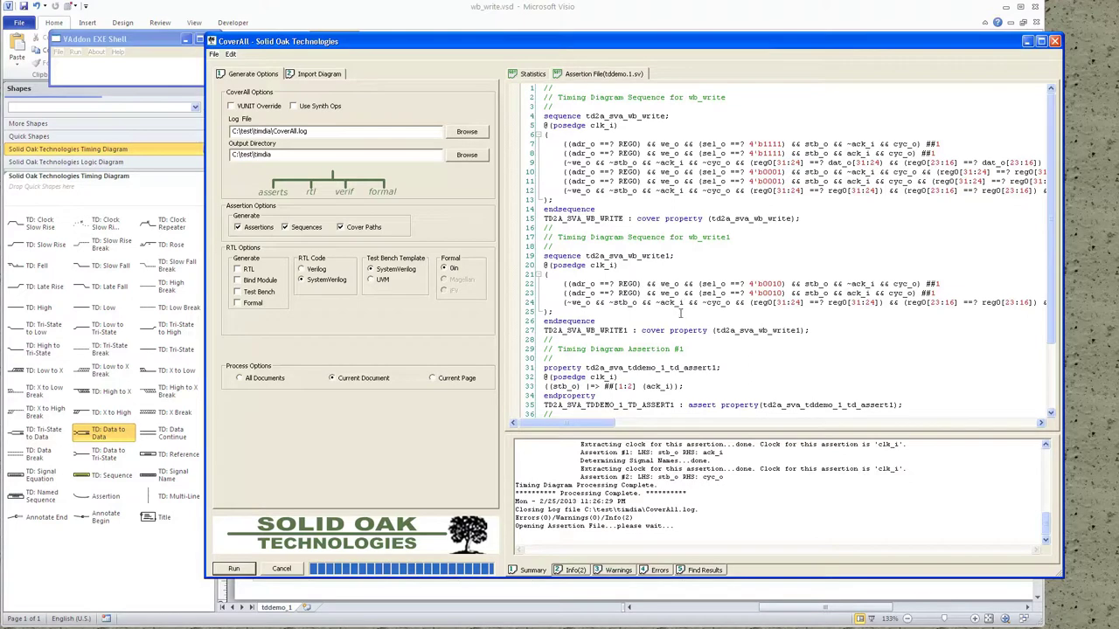
mouse_move(1049, 286)
mouse_down()
mouse_move(1049, 361)
mouse_move(1049, 278)
mouse_up()
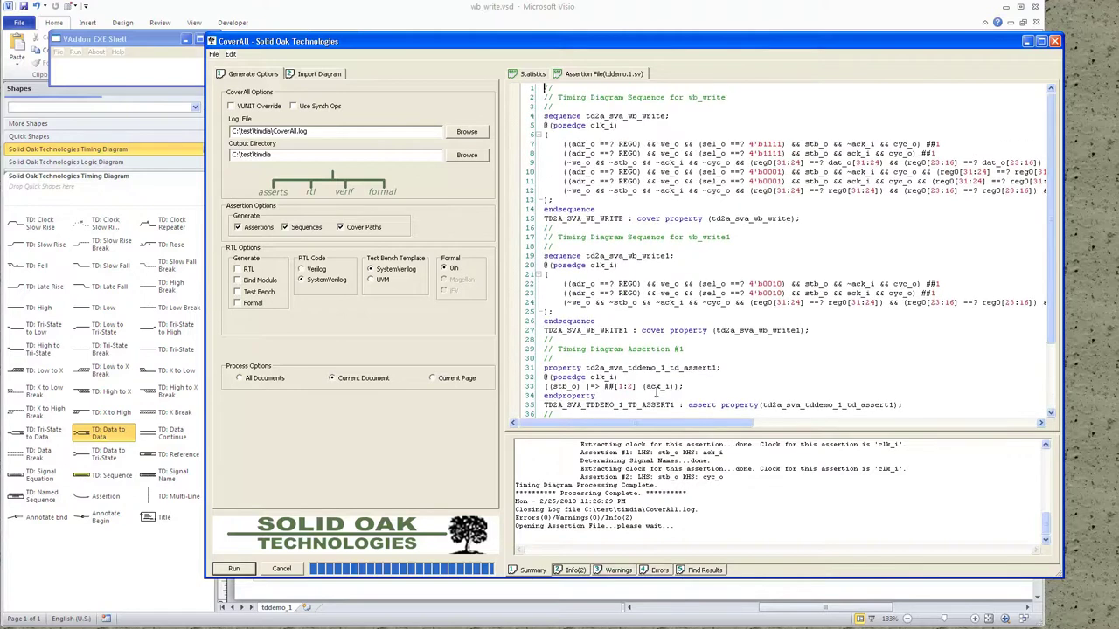
drag(655, 423, 678, 424)
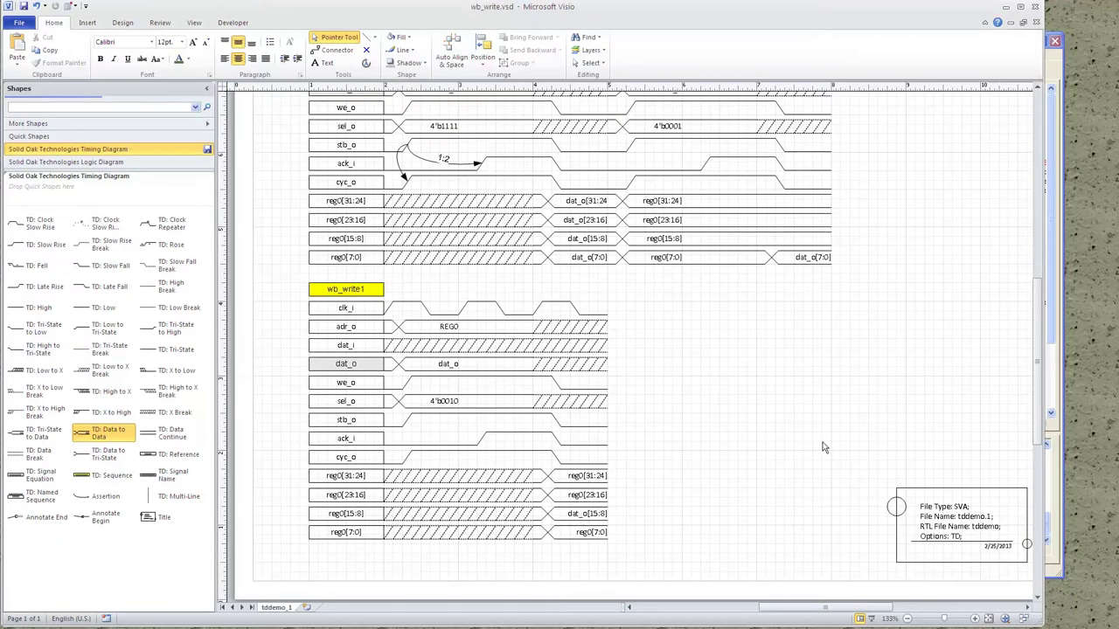
click(1062, 377)
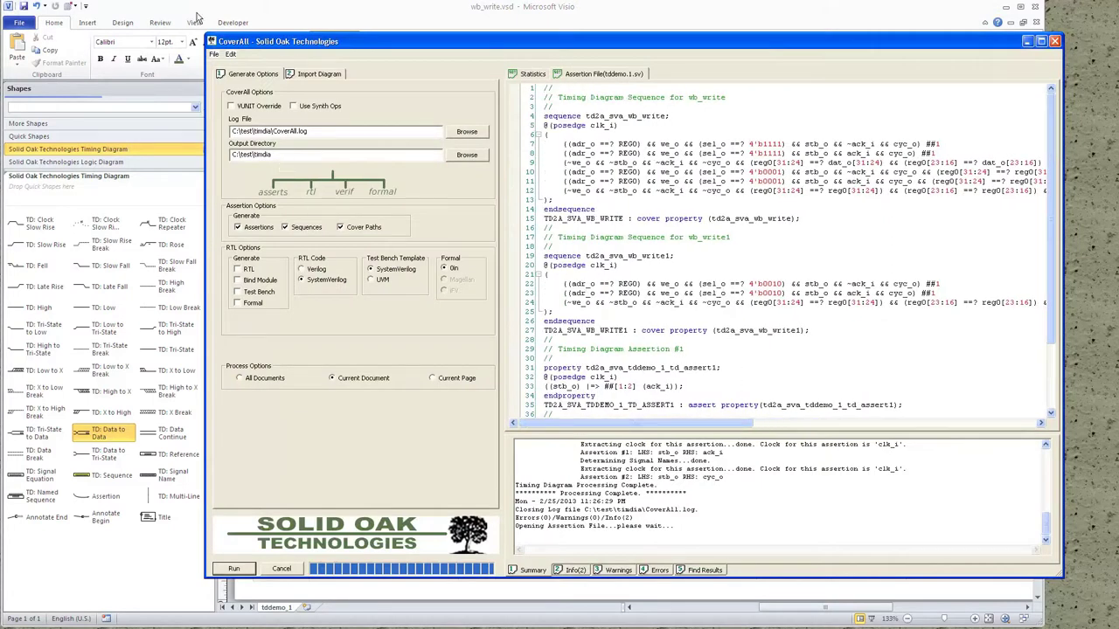
Narrow both the Visio window and the CoverAll window so they can sit side by side.
click(443, 18)
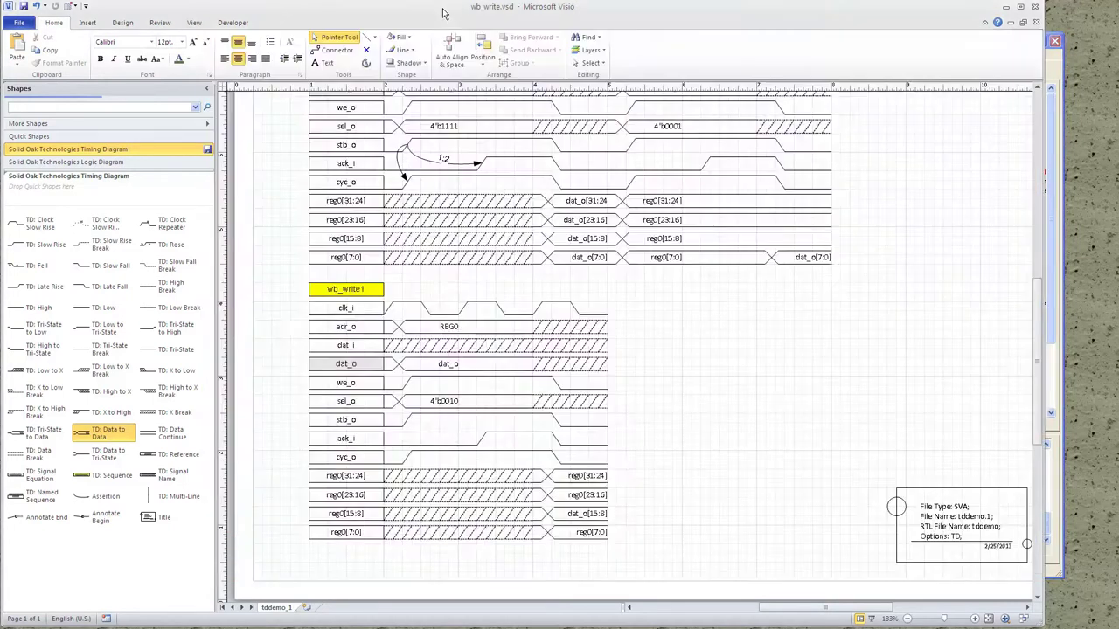
drag(1046, 229, 805, 246)
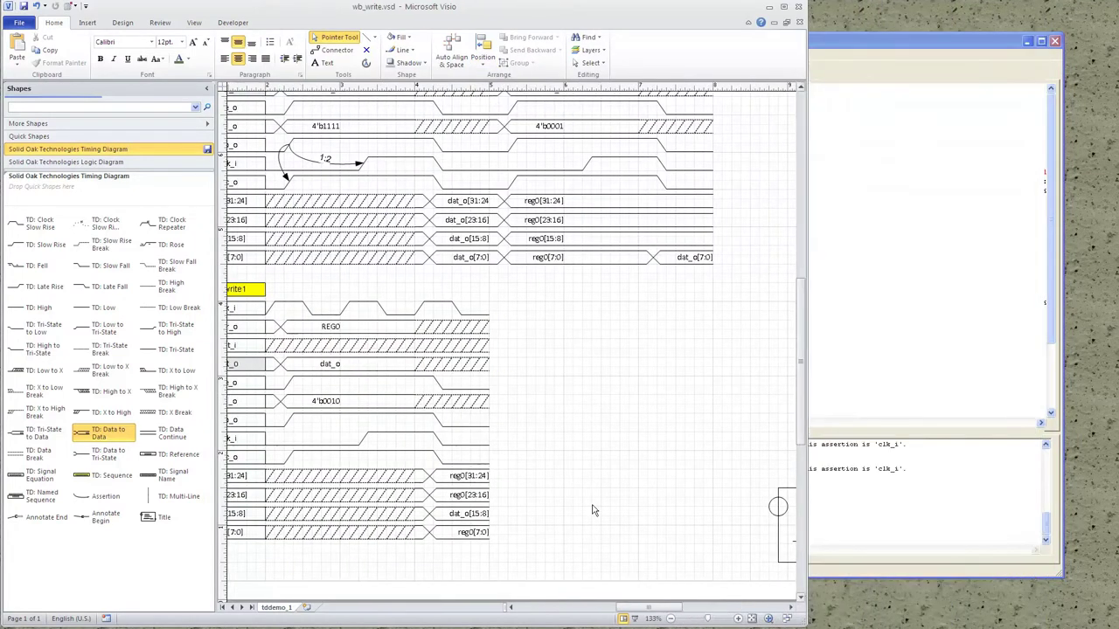
drag(651, 609, 642, 610)
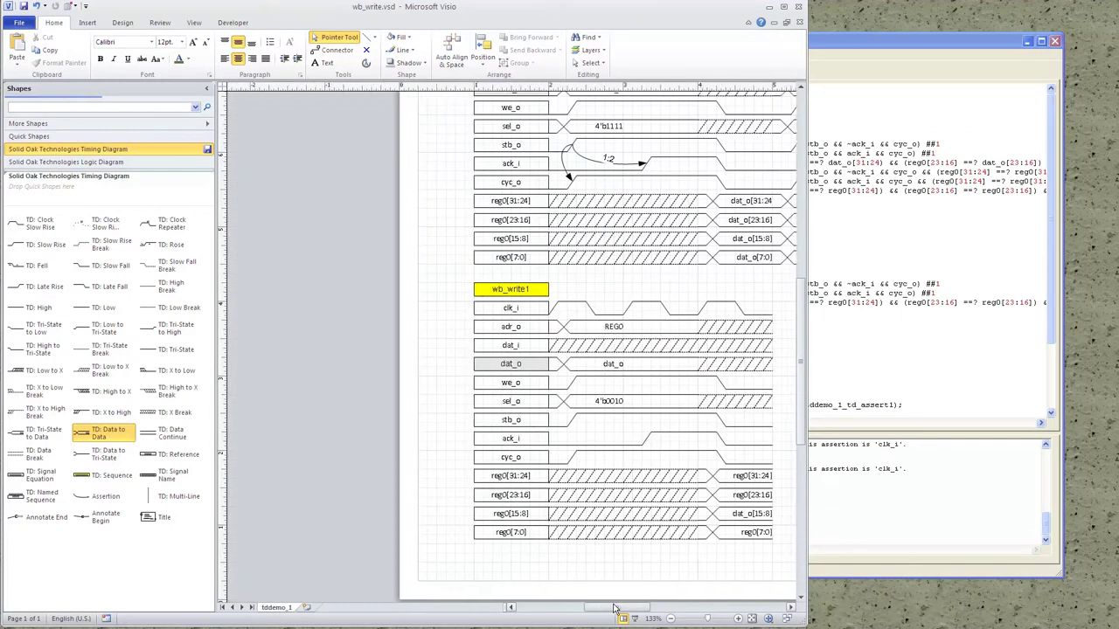
click(891, 52)
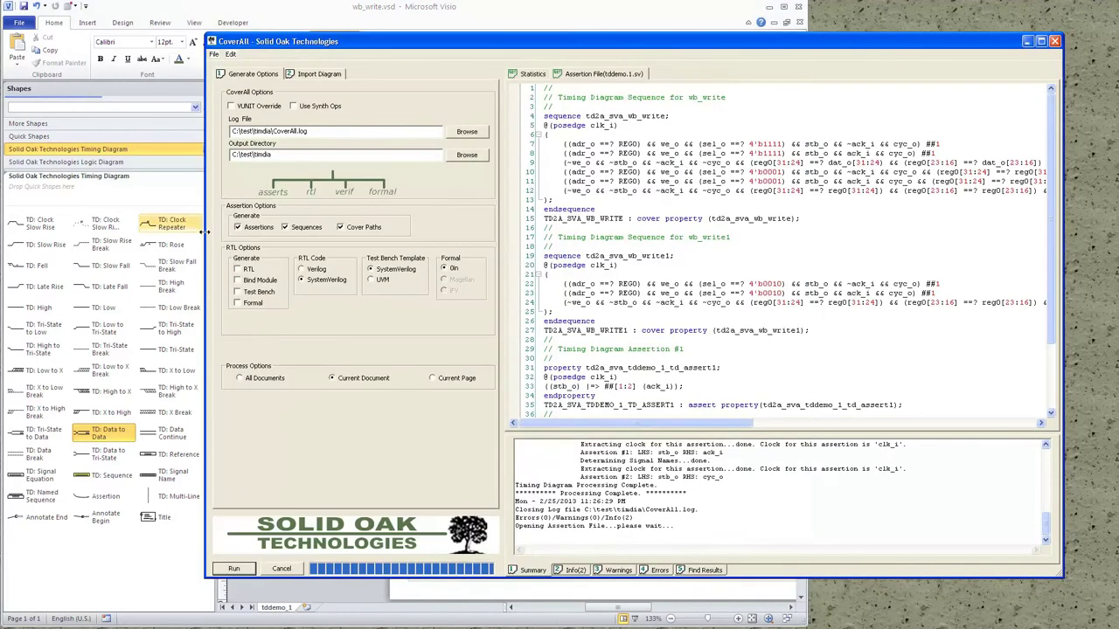
drag(314, 239, 464, 248)
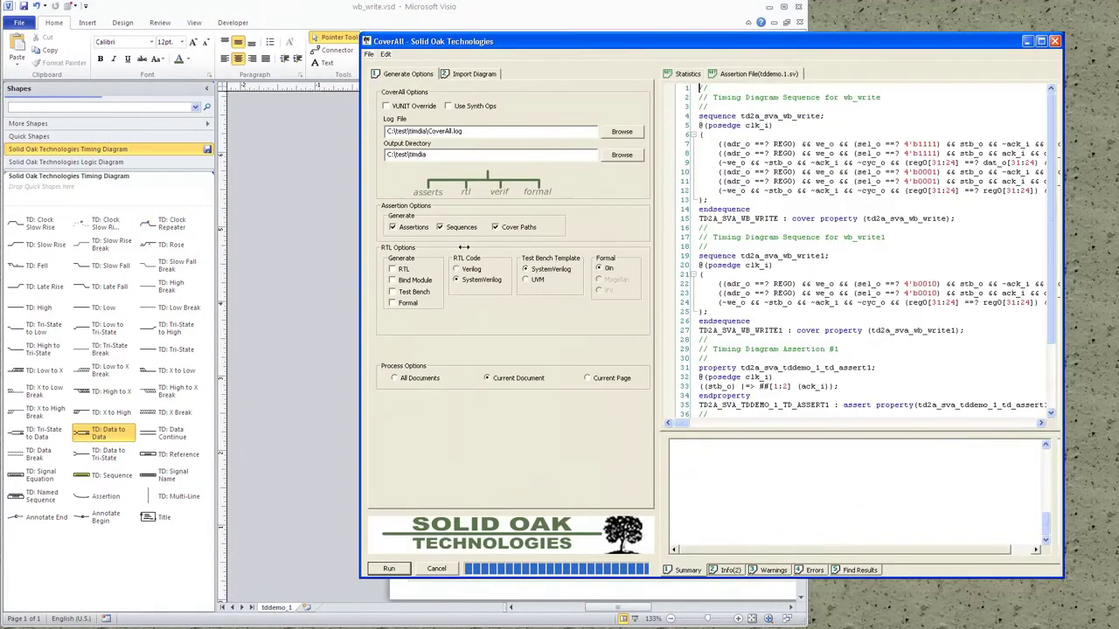
Bring the wb_write and wb_write1 diagrams into view in Visio and move the CoverAll window beside them.
click(611, 609)
drag(601, 609, 626, 609)
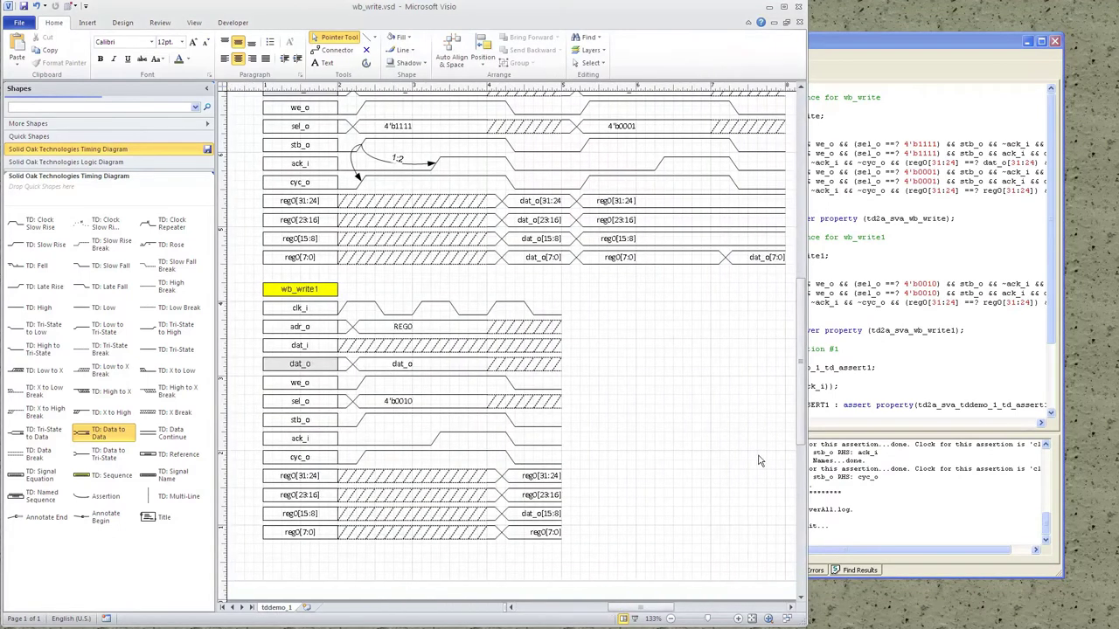
drag(800, 394, 819, 343)
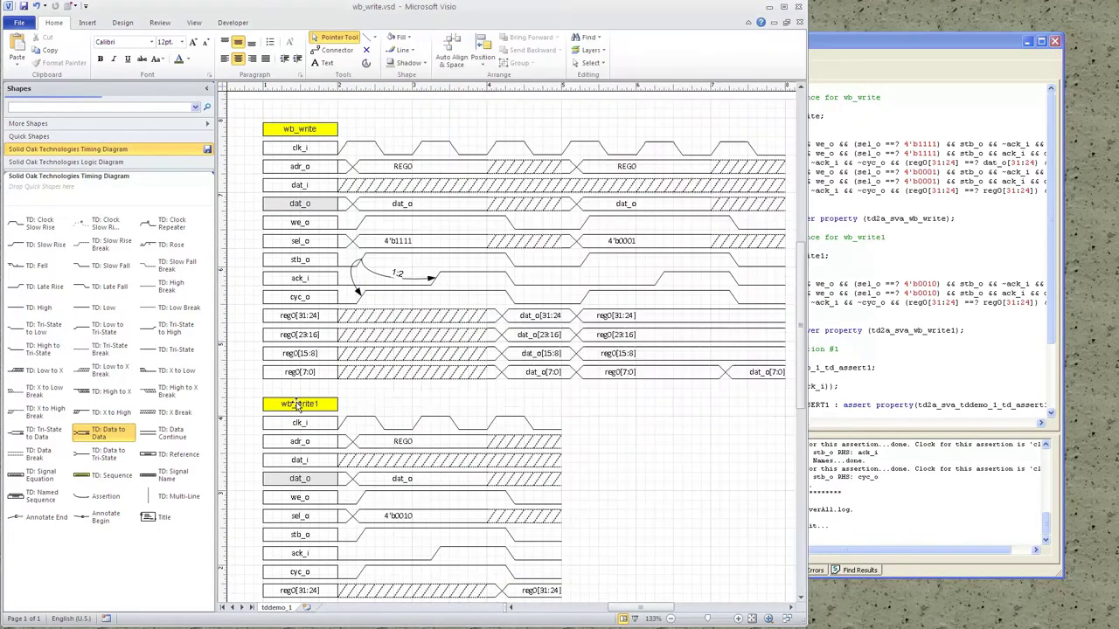
click(919, 40)
drag(826, 45, 940, 51)
Compare the wb_write and wb_write1 sequence labels in the diagrams with the sequence names in the generated assertion file.
click(318, 132)
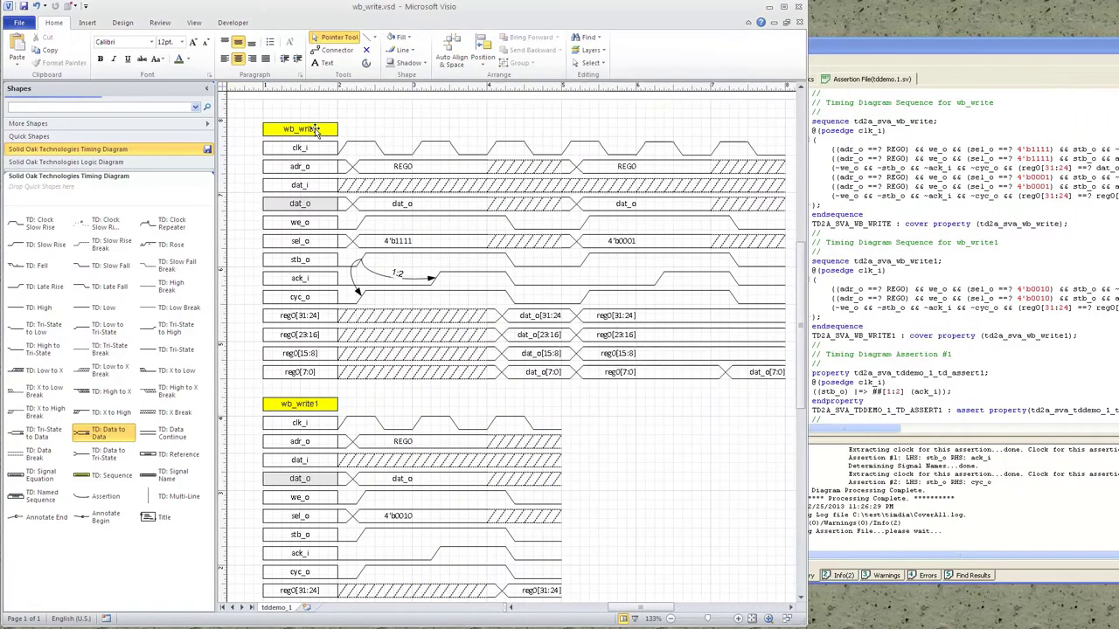
click(306, 405)
key(Escape)
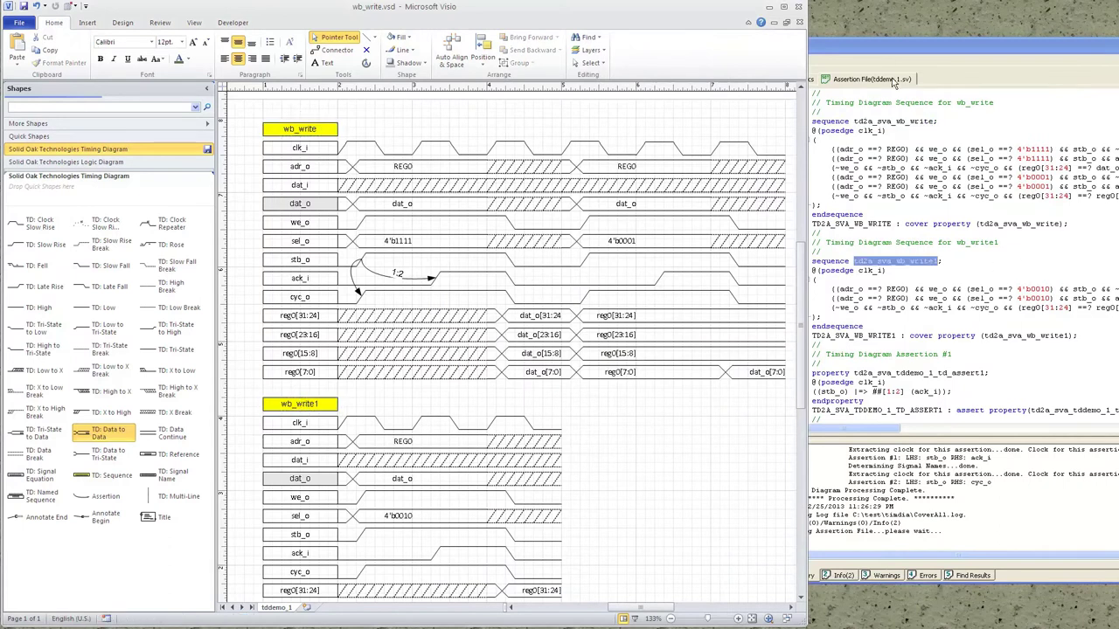